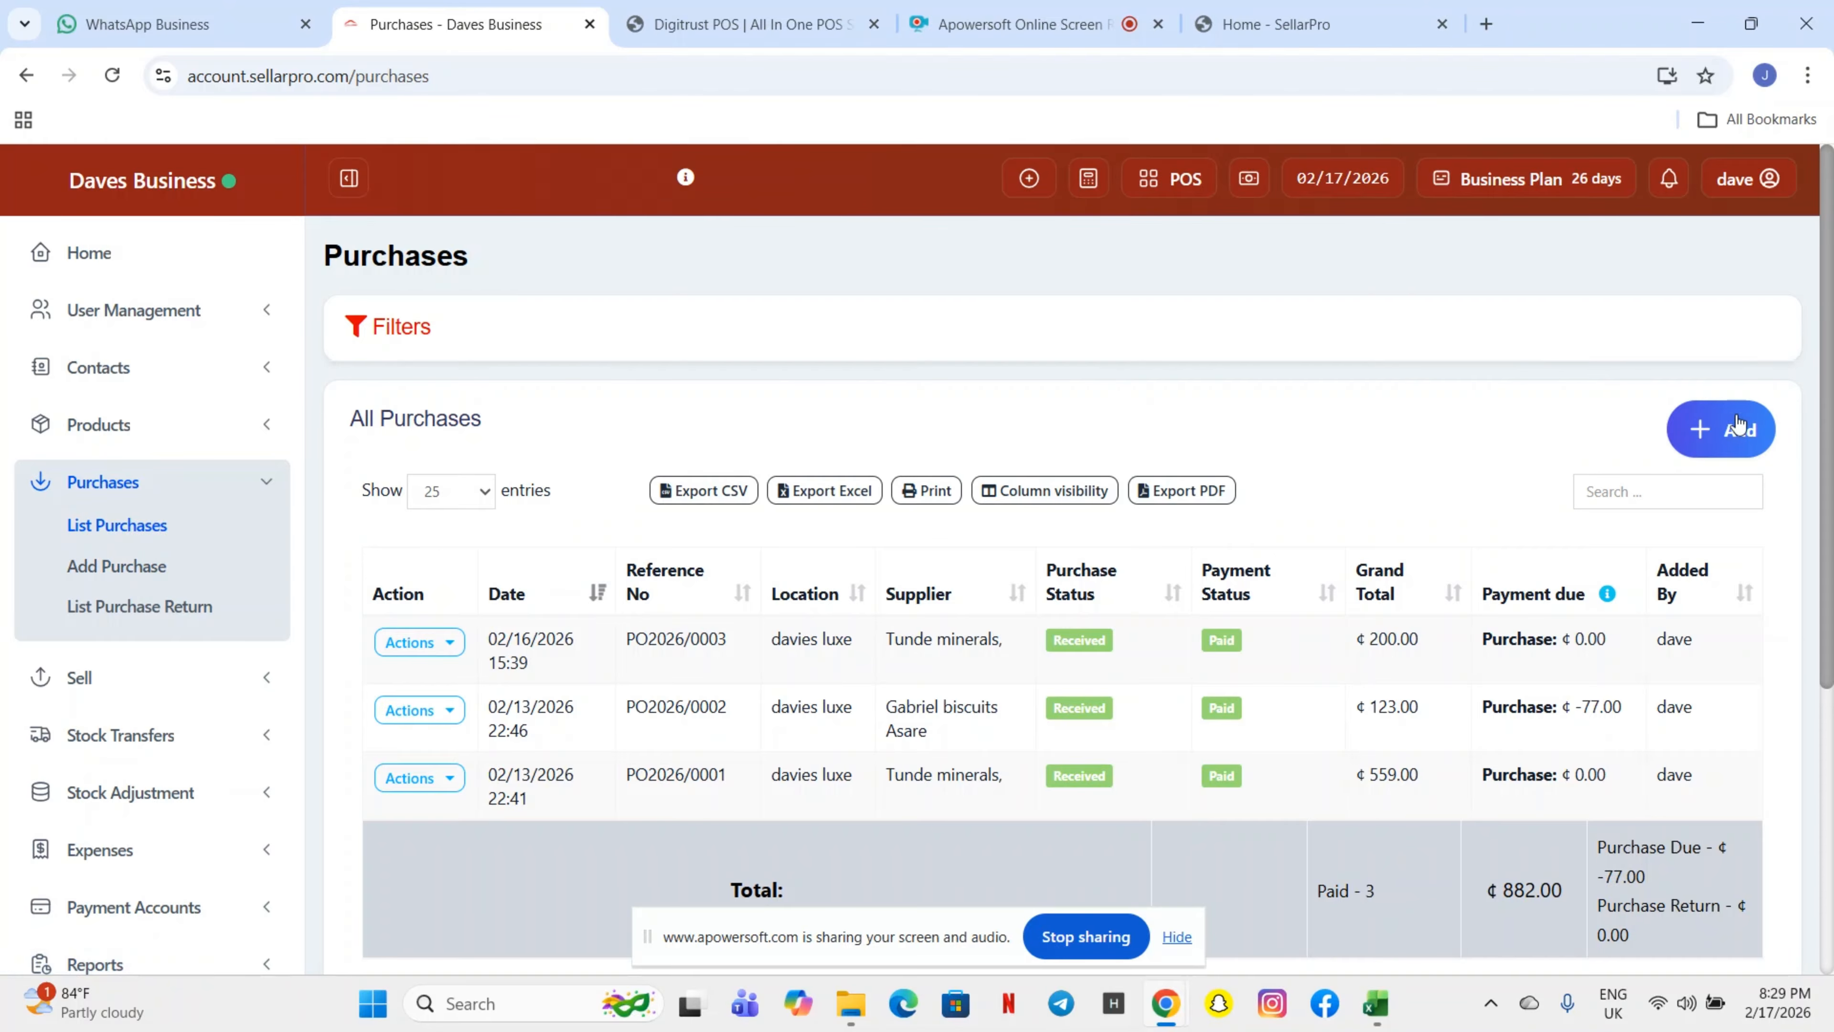
Step: Start adding a new purchase from the purchases list
click(1731, 448)
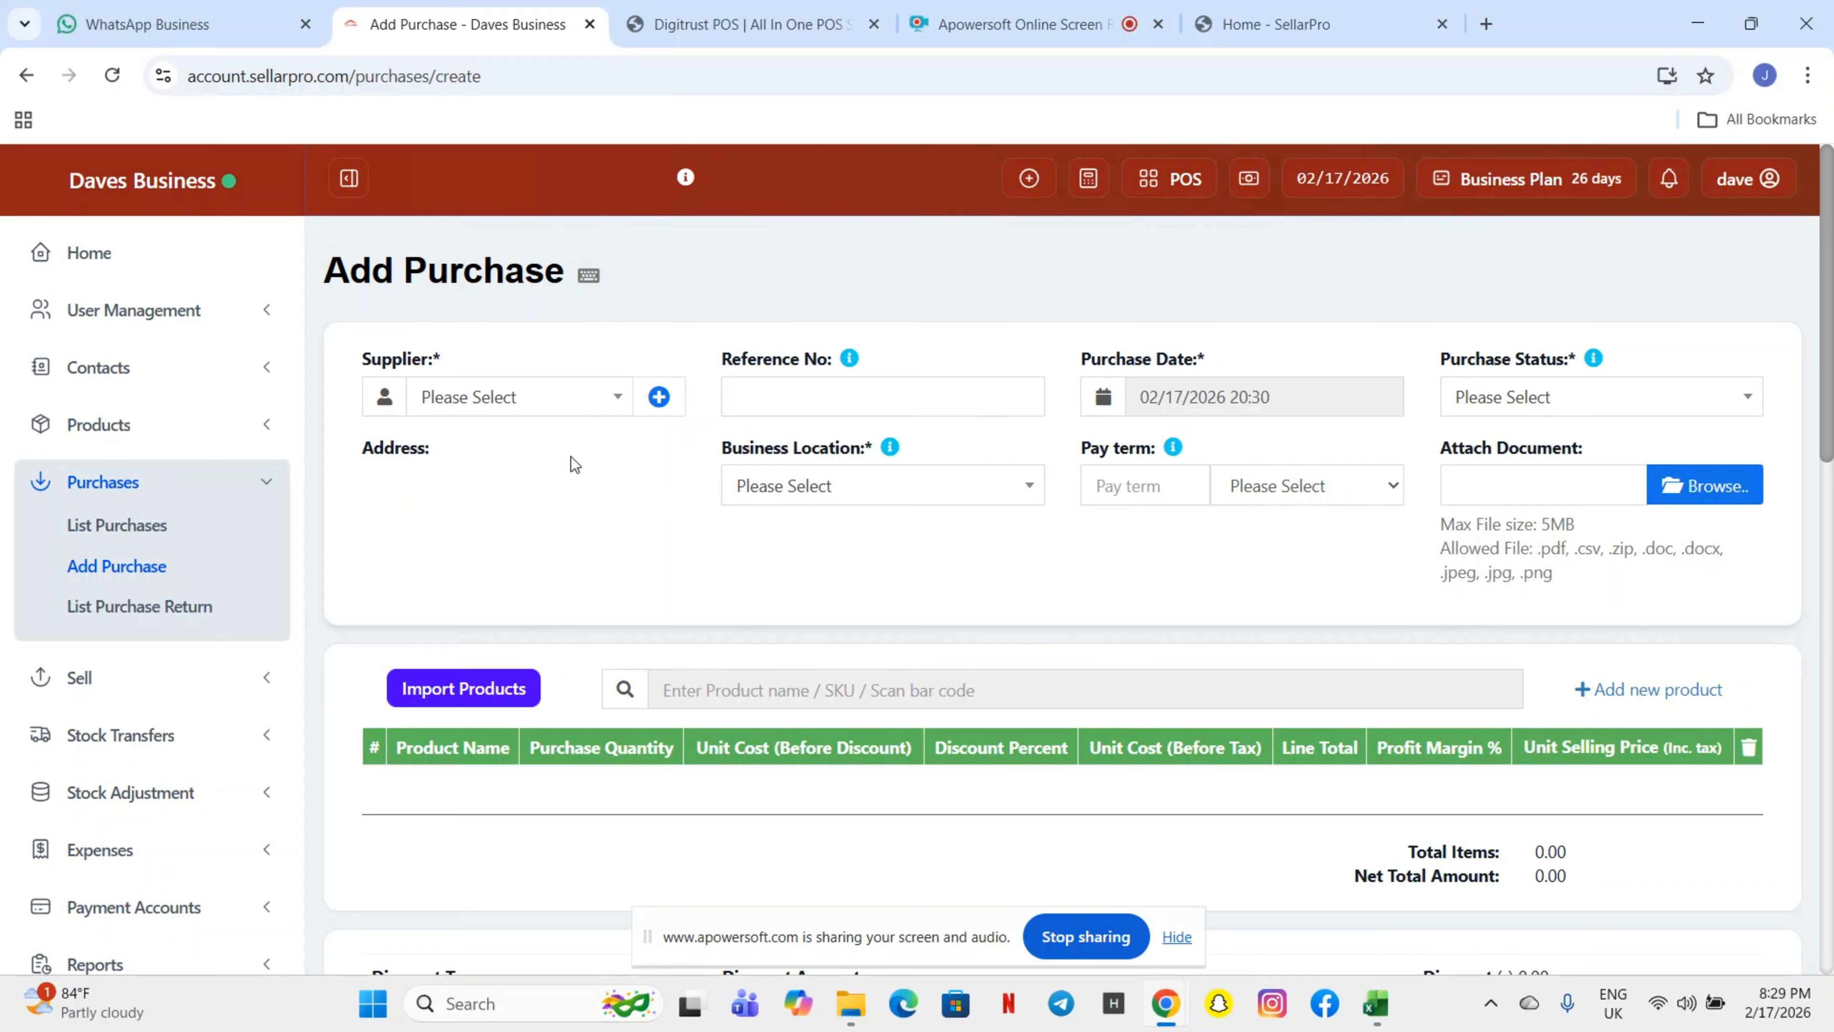
click(470, 395)
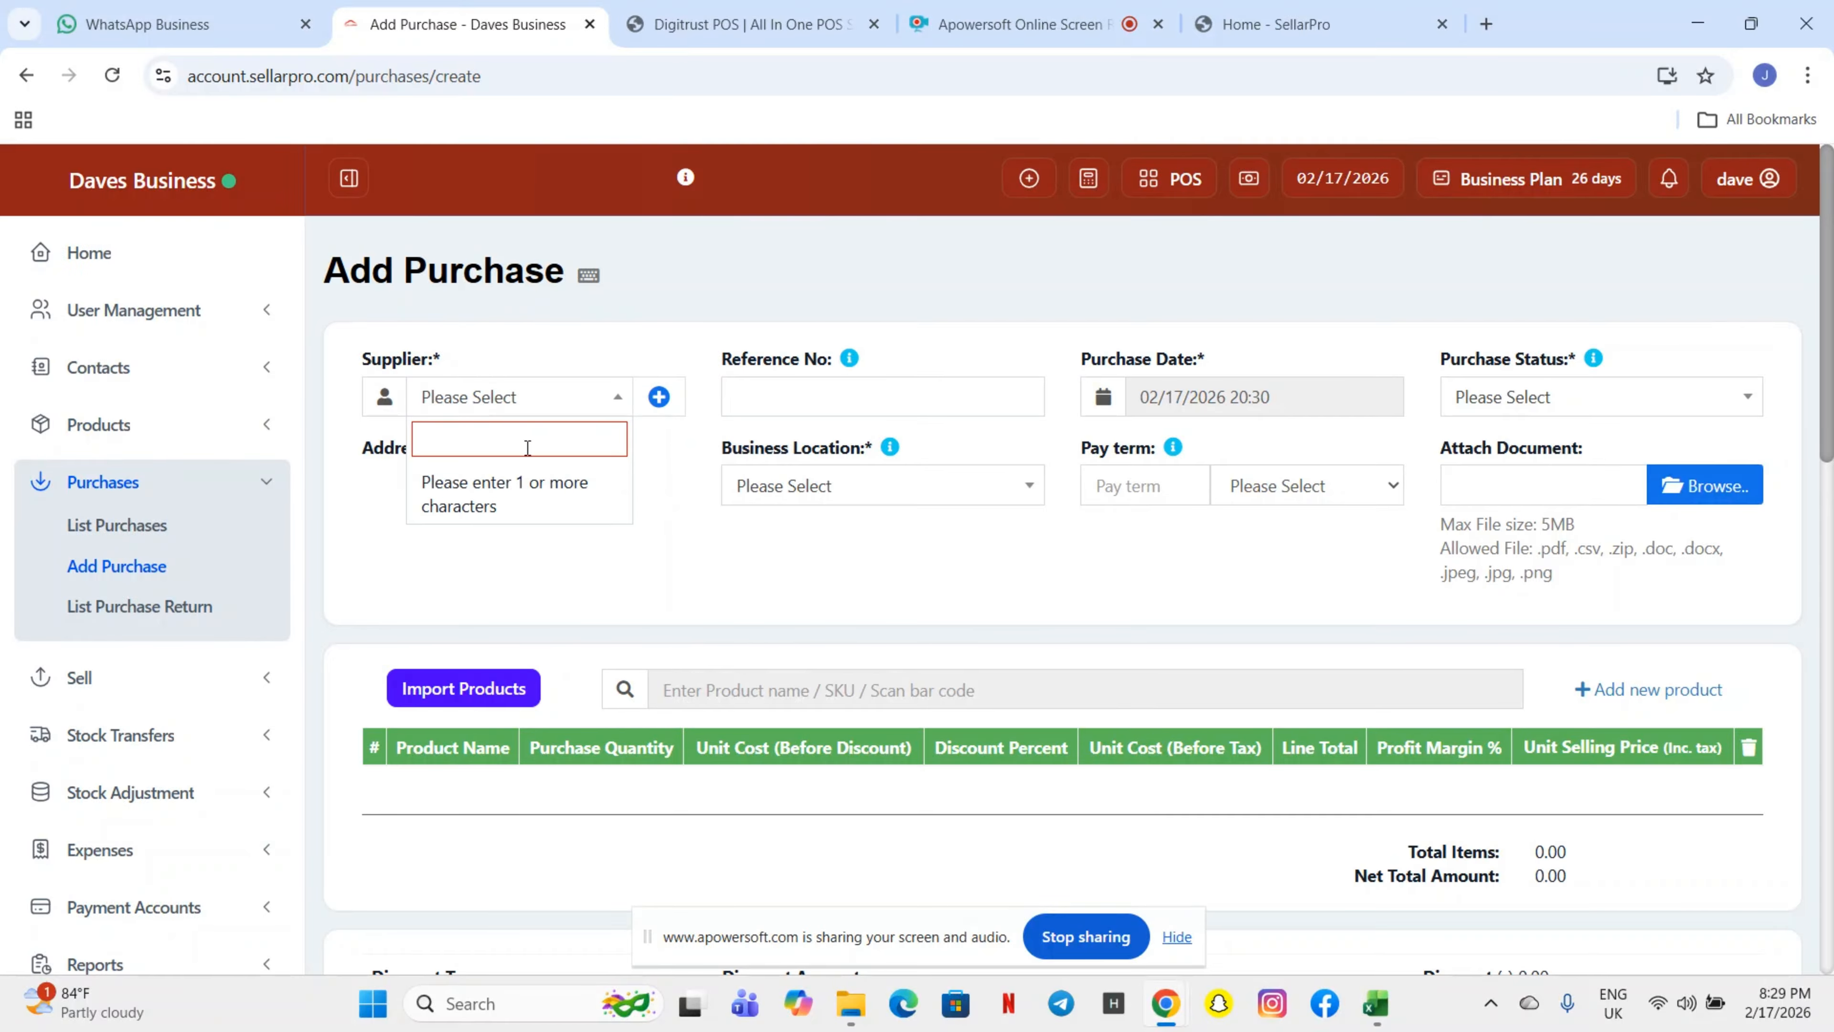
text(ga)
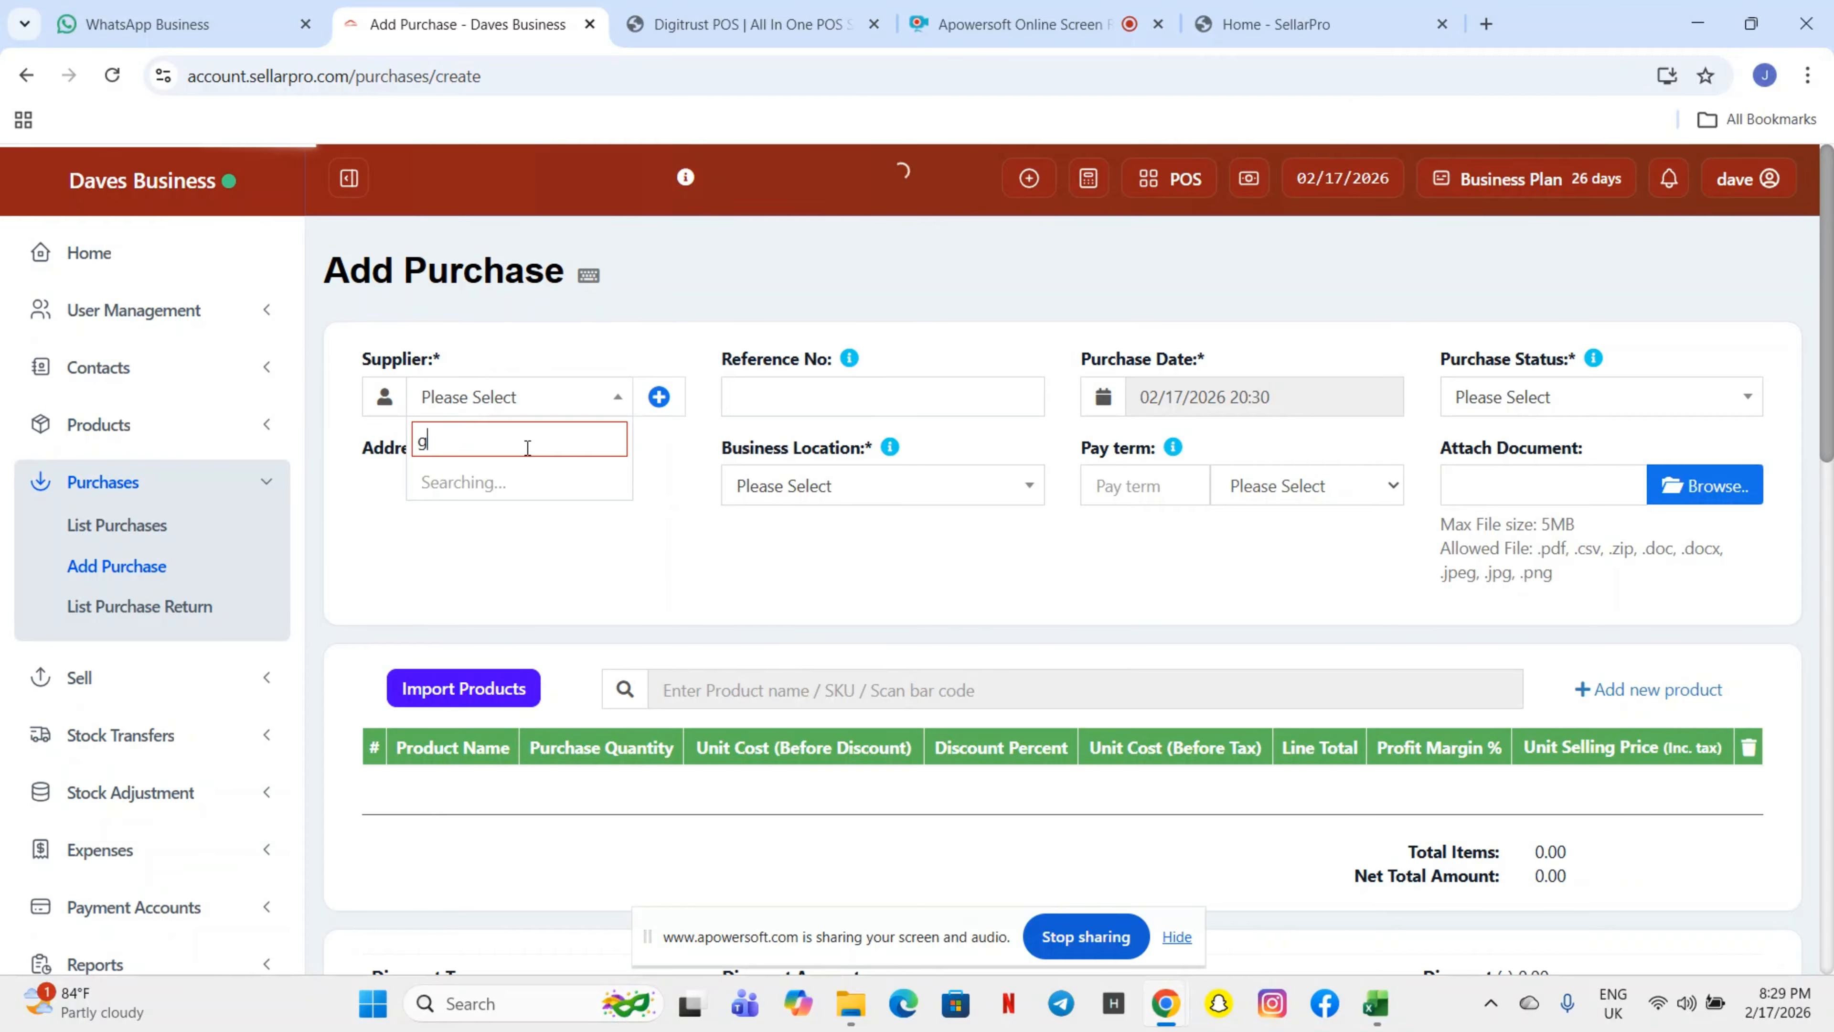
click(659, 398)
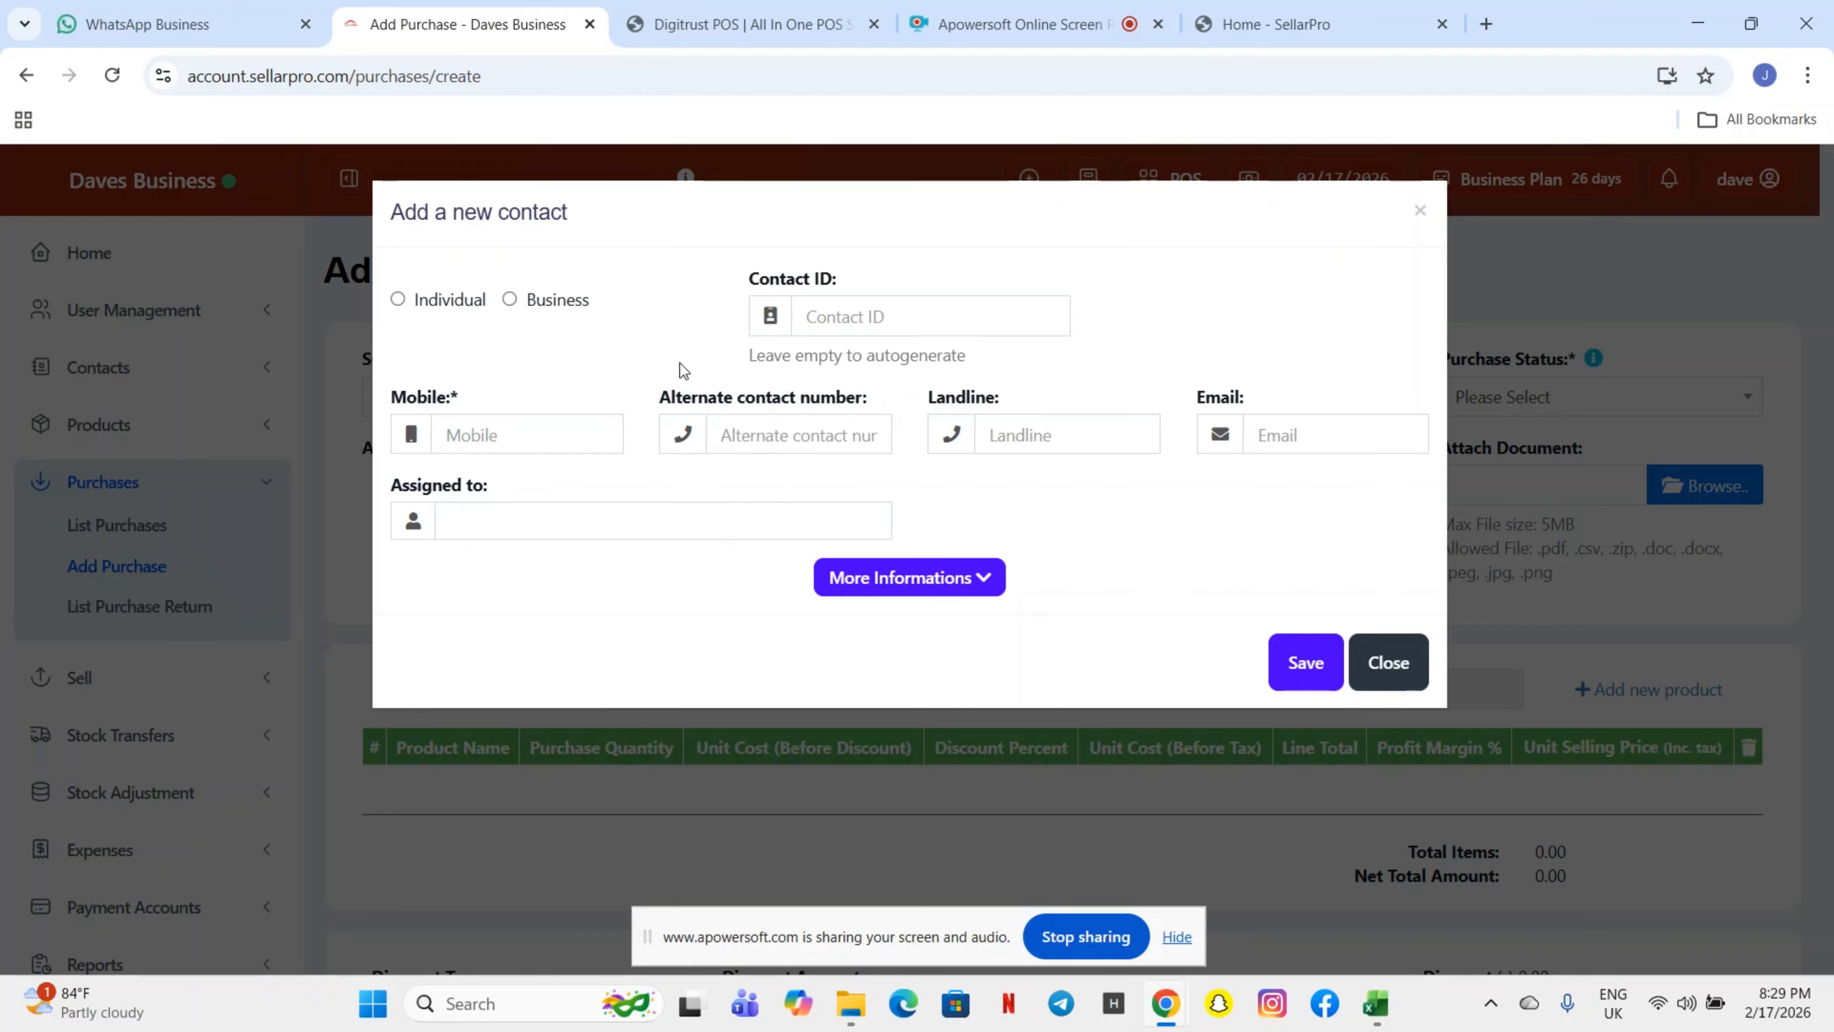
click(509, 299)
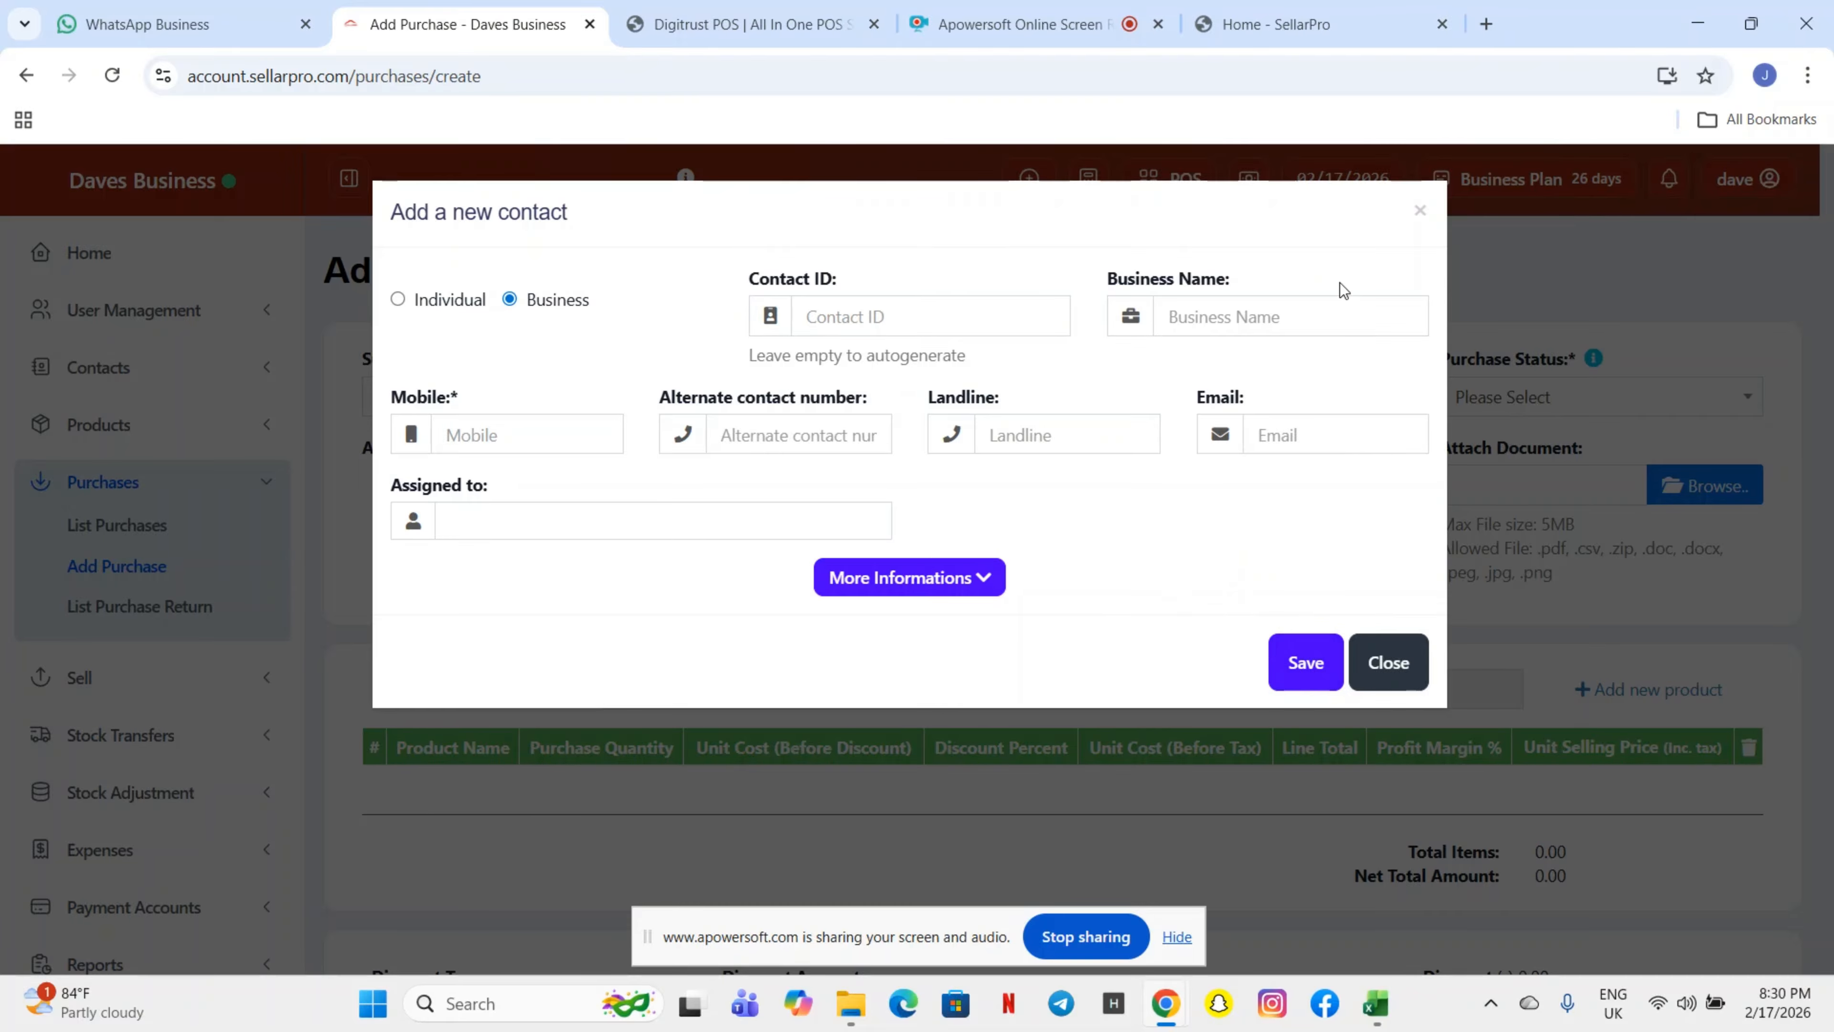
click(1421, 202)
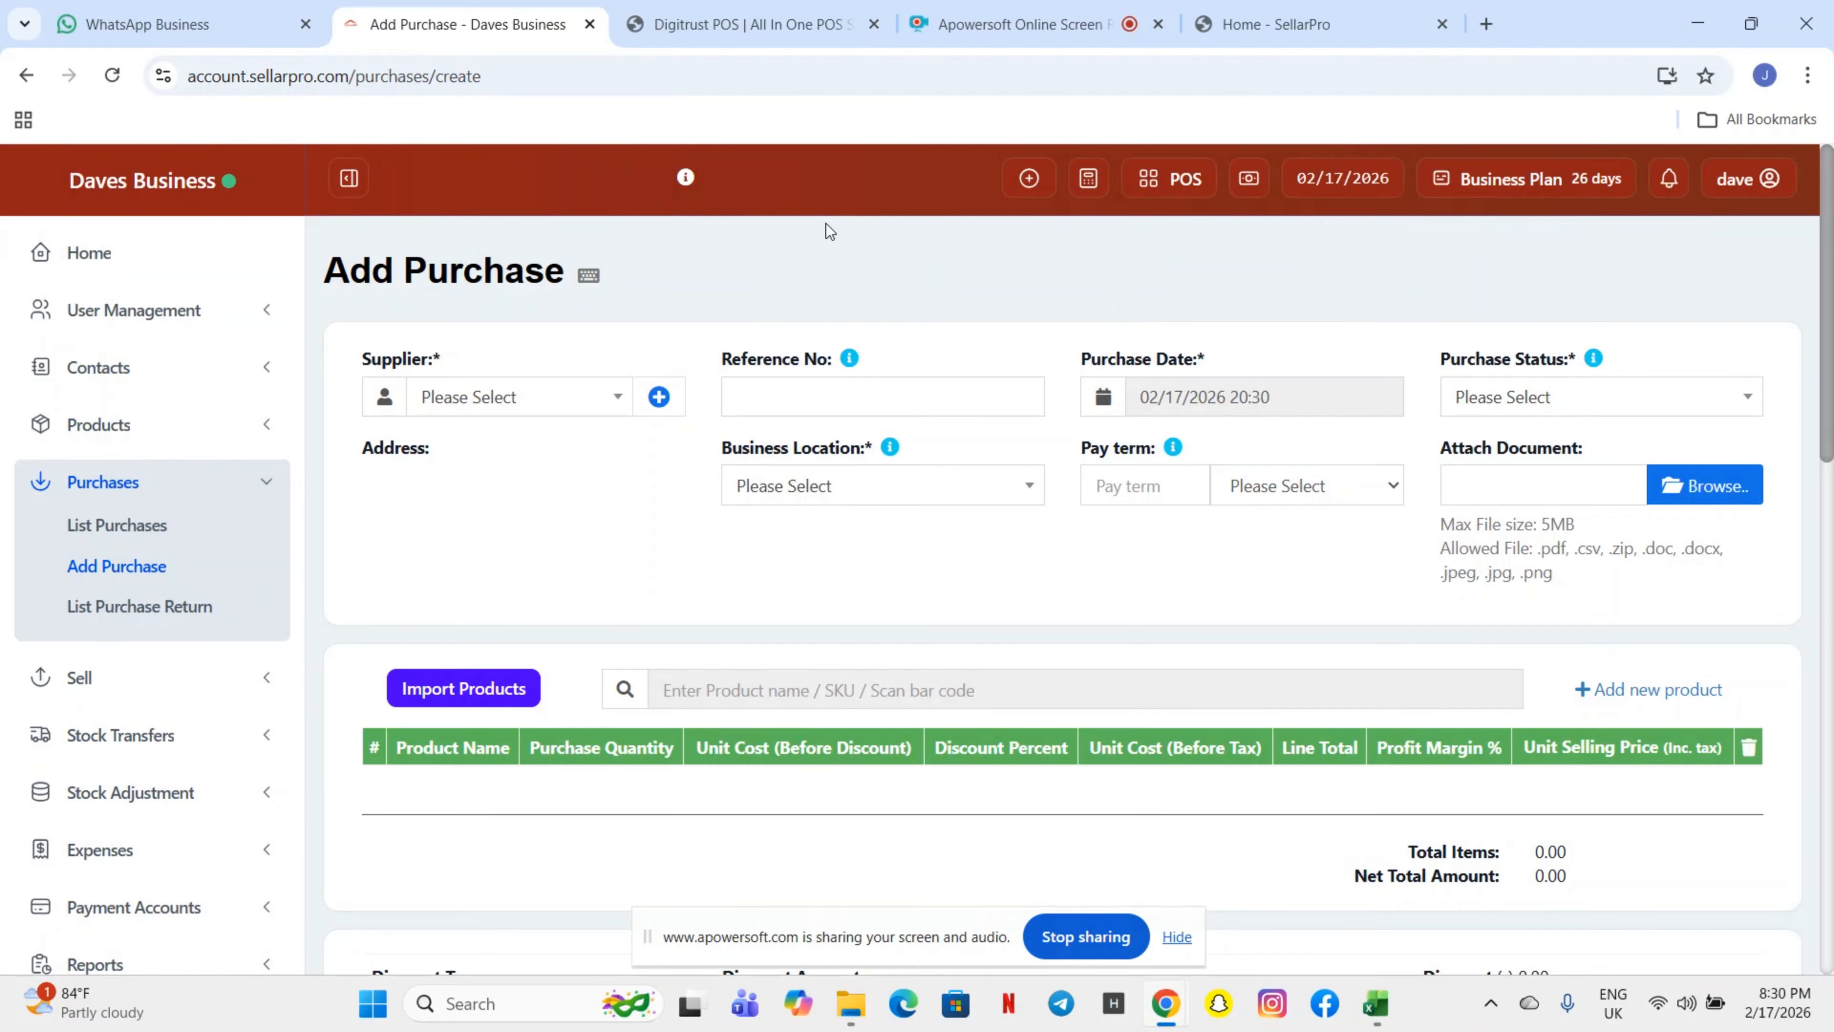
Step: Search the existing suppliers and select the biscuits supplier for this purchase
click(449, 397)
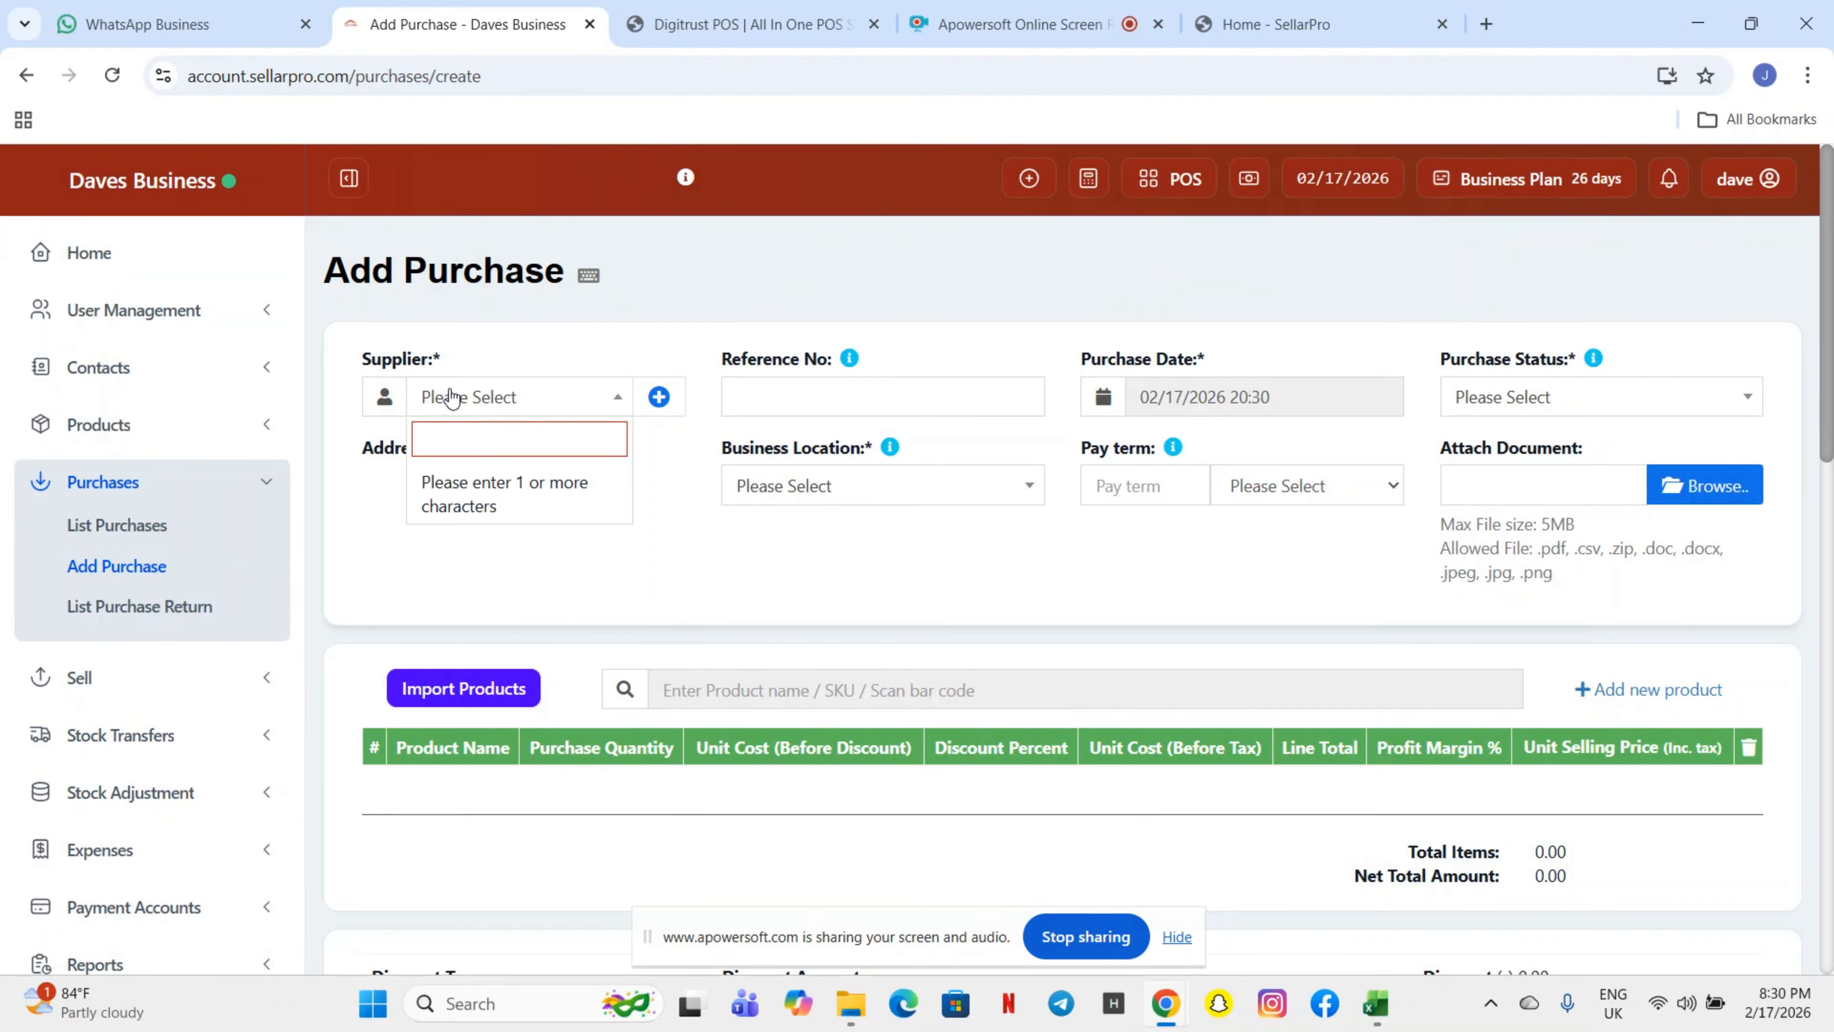
text(gab)
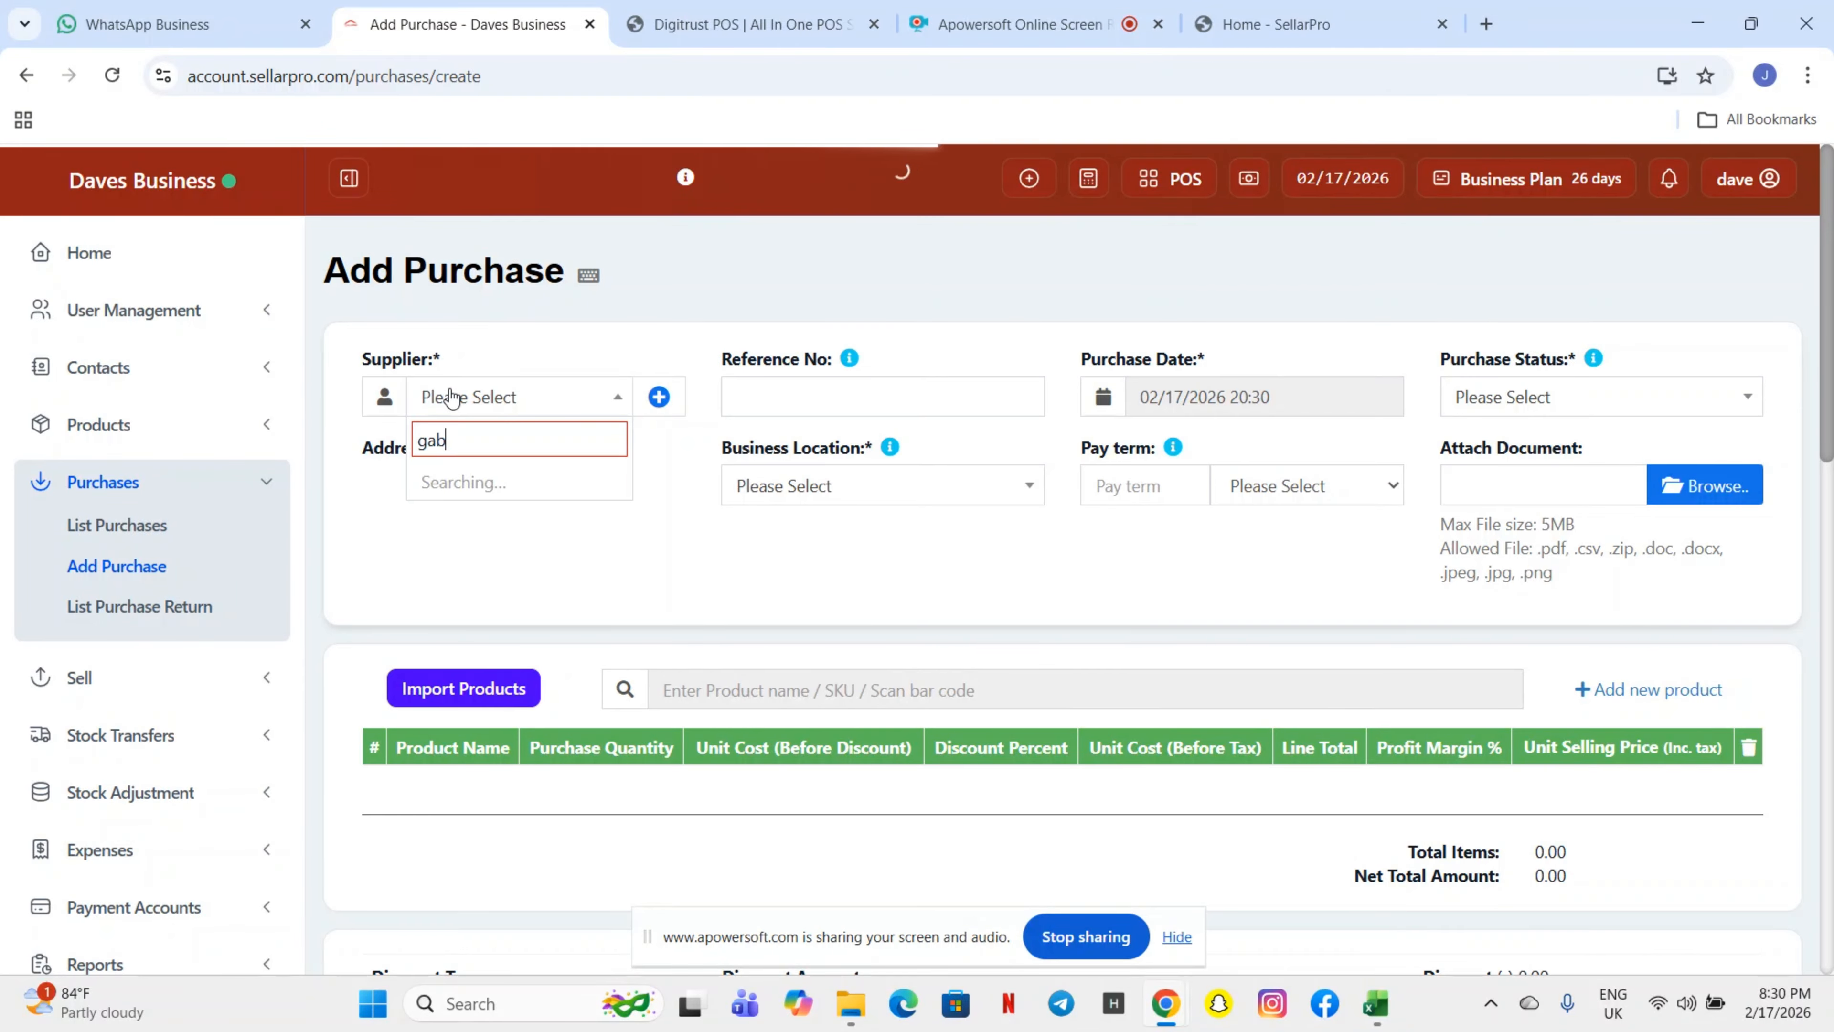
text(r)
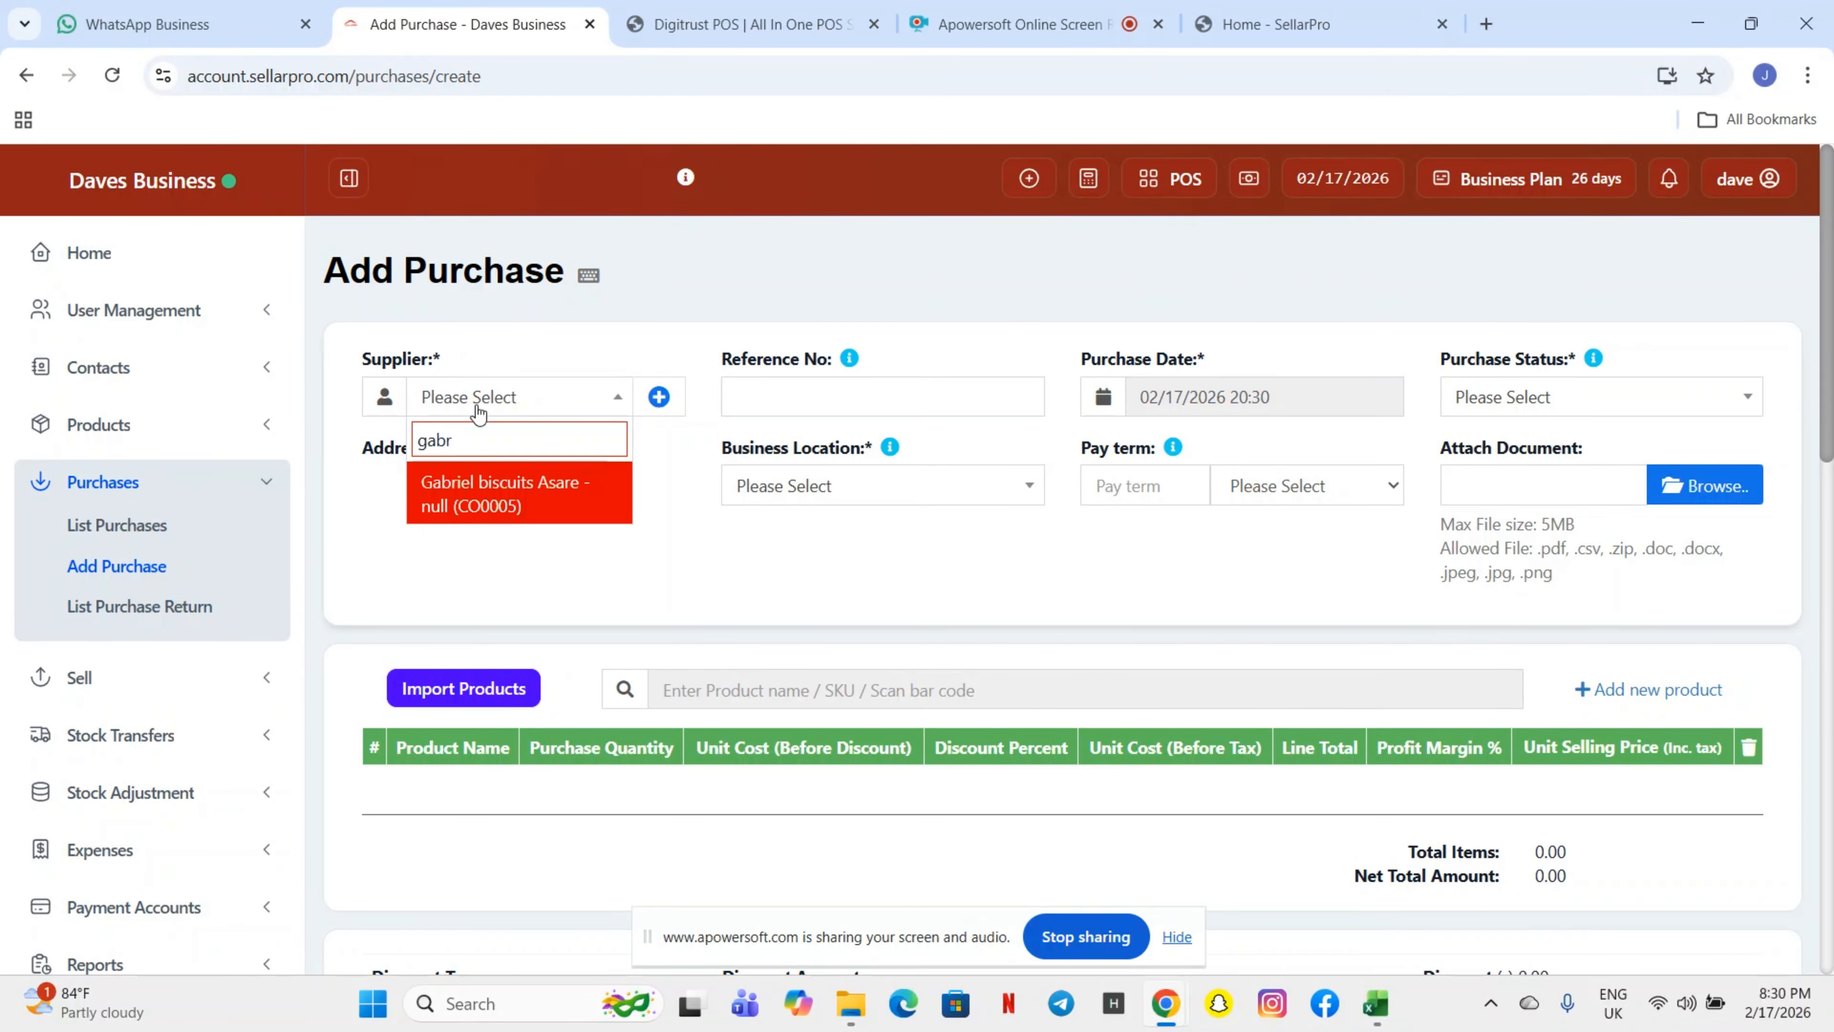
click(509, 498)
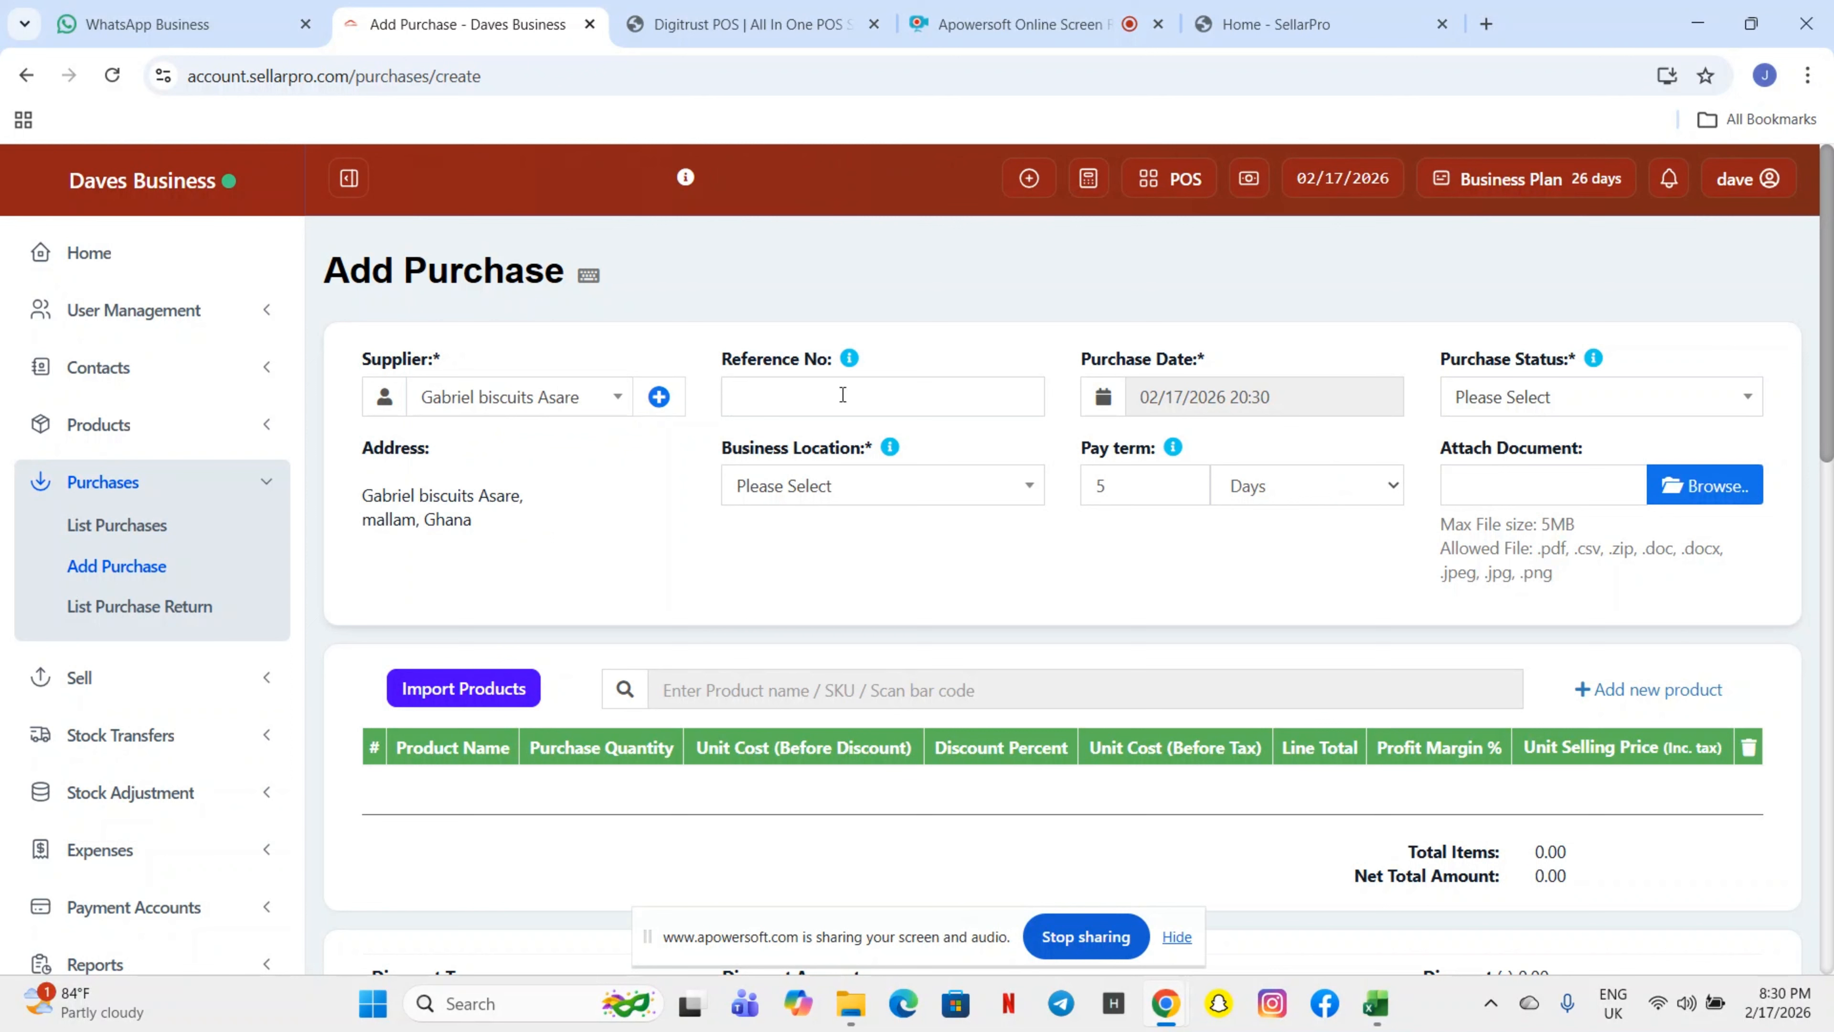
Step: Leave the reference number empty and set the business location to davies luxe (BL0001)
click(838, 410)
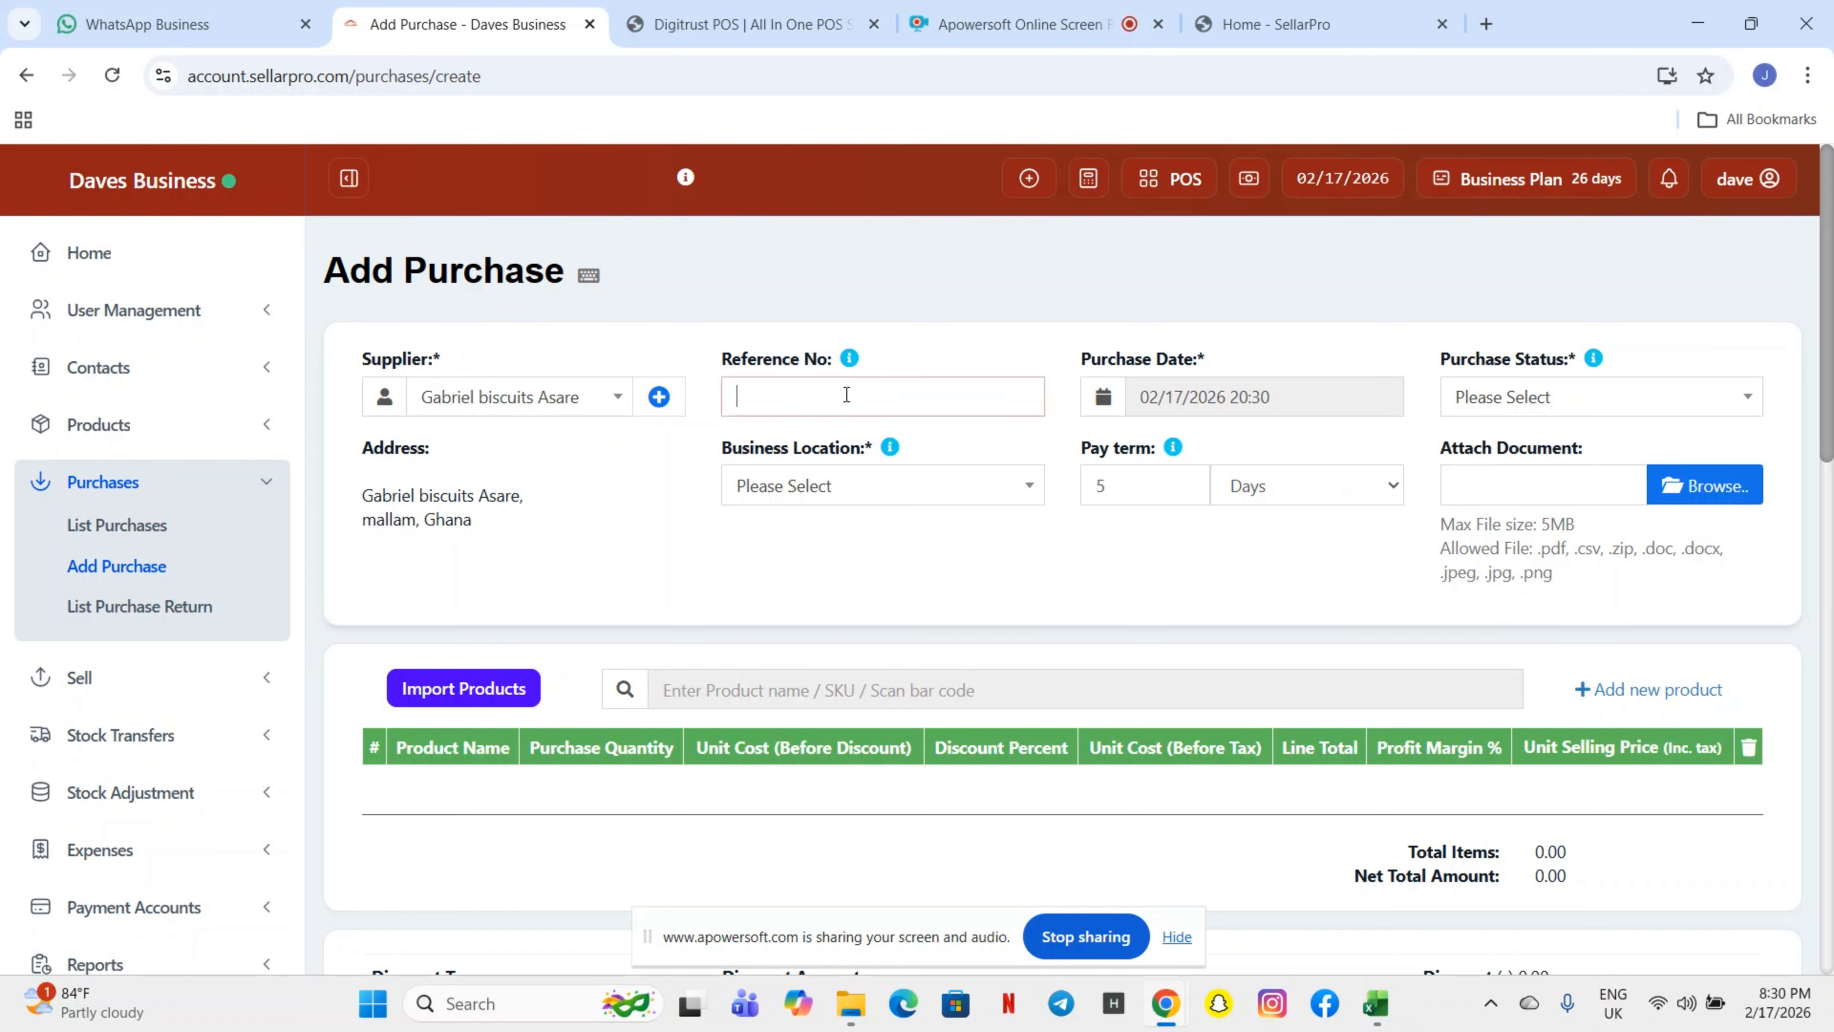
click(857, 499)
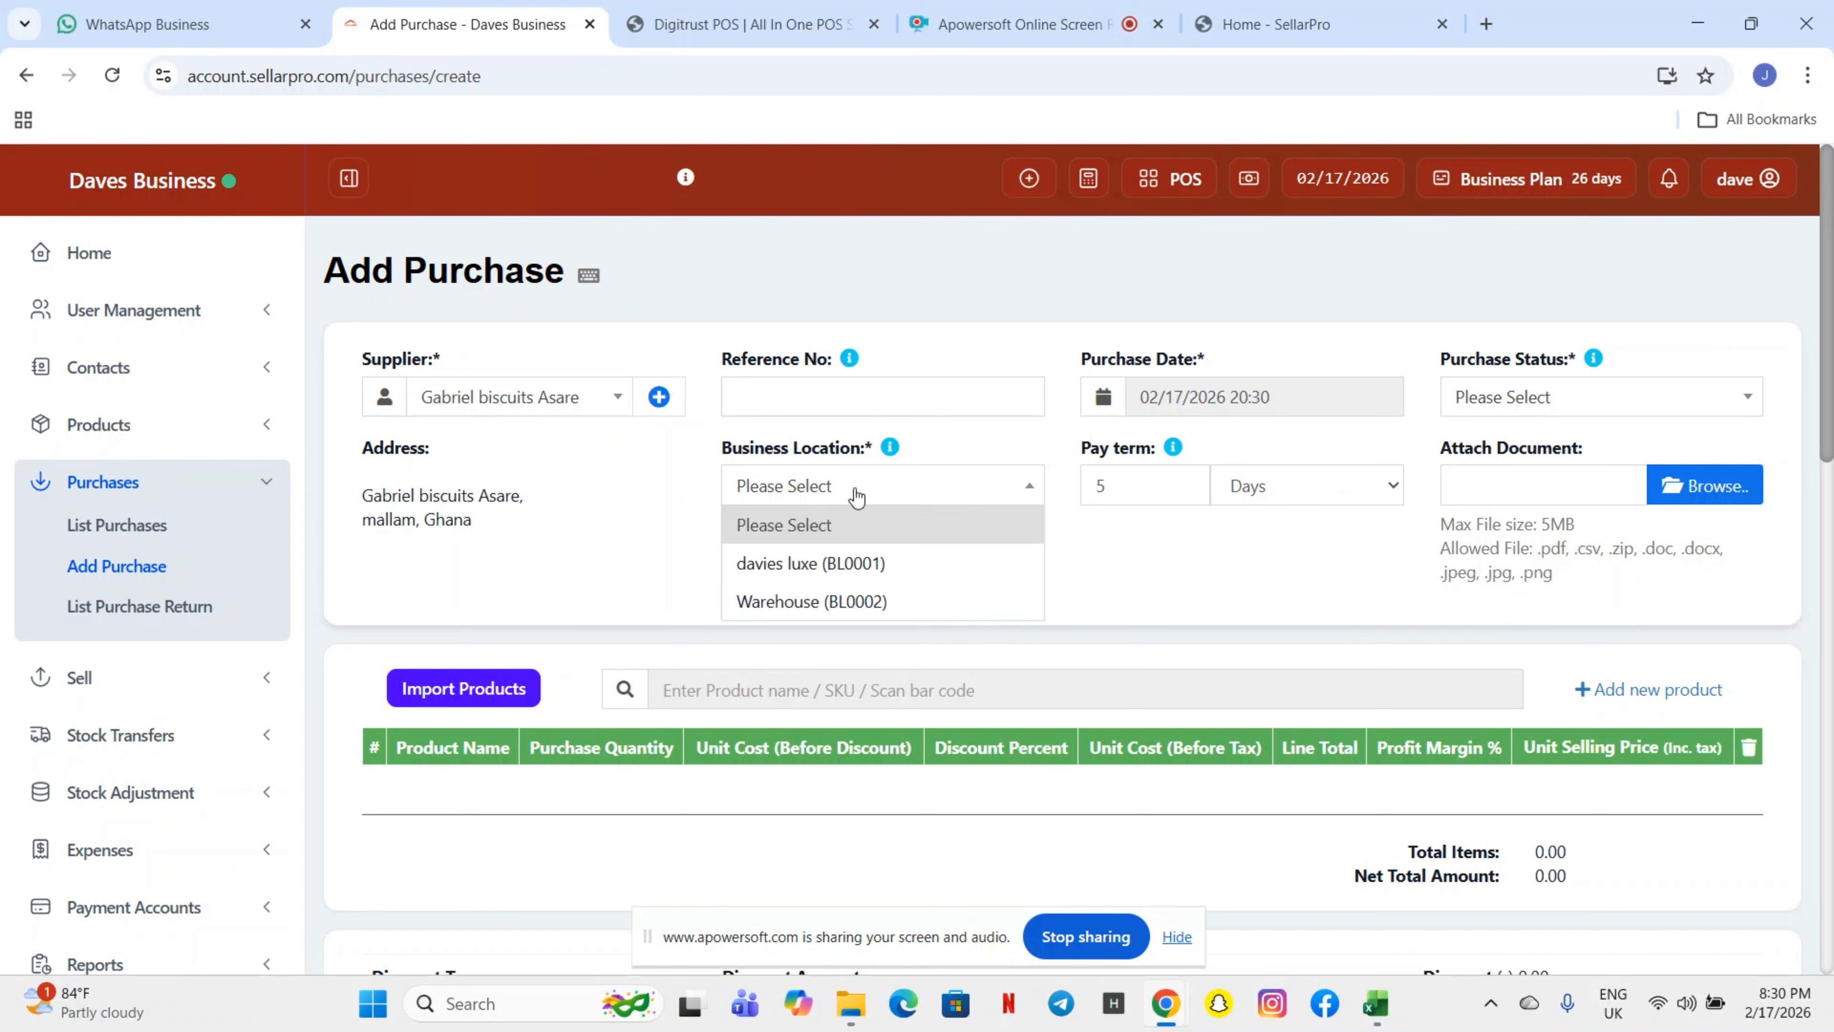
click(860, 571)
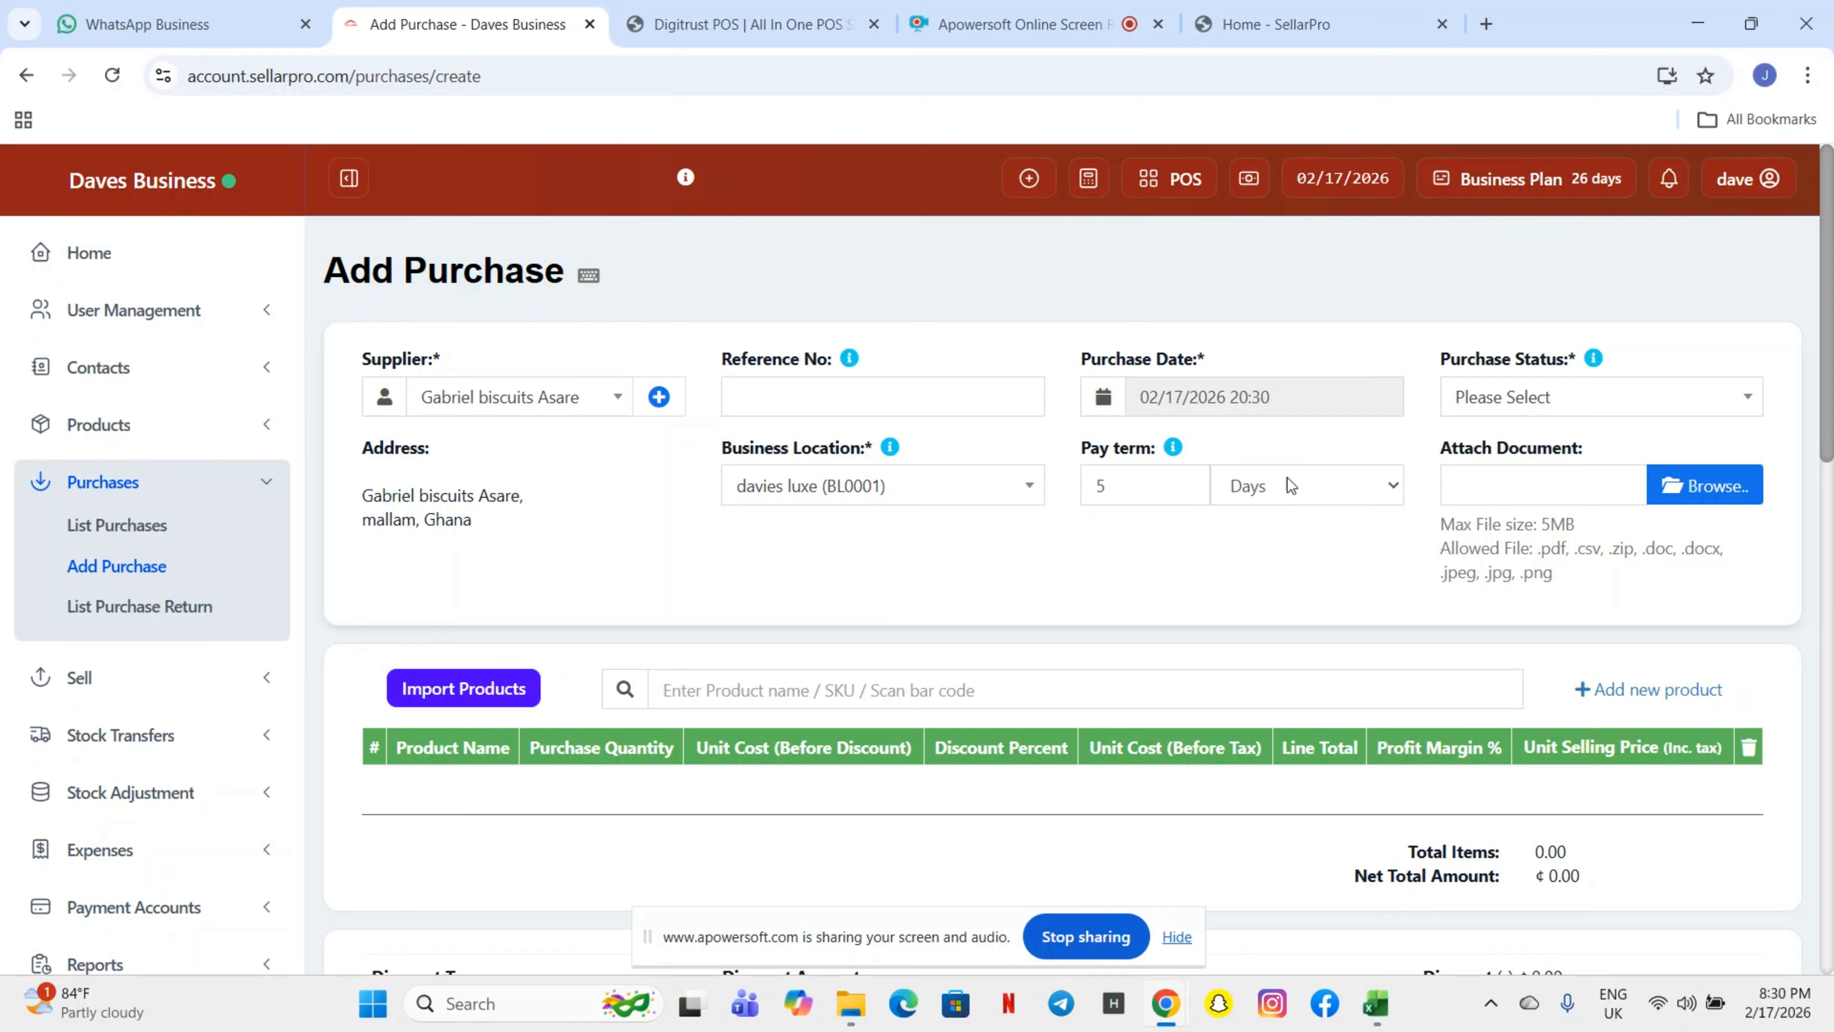
click(1341, 485)
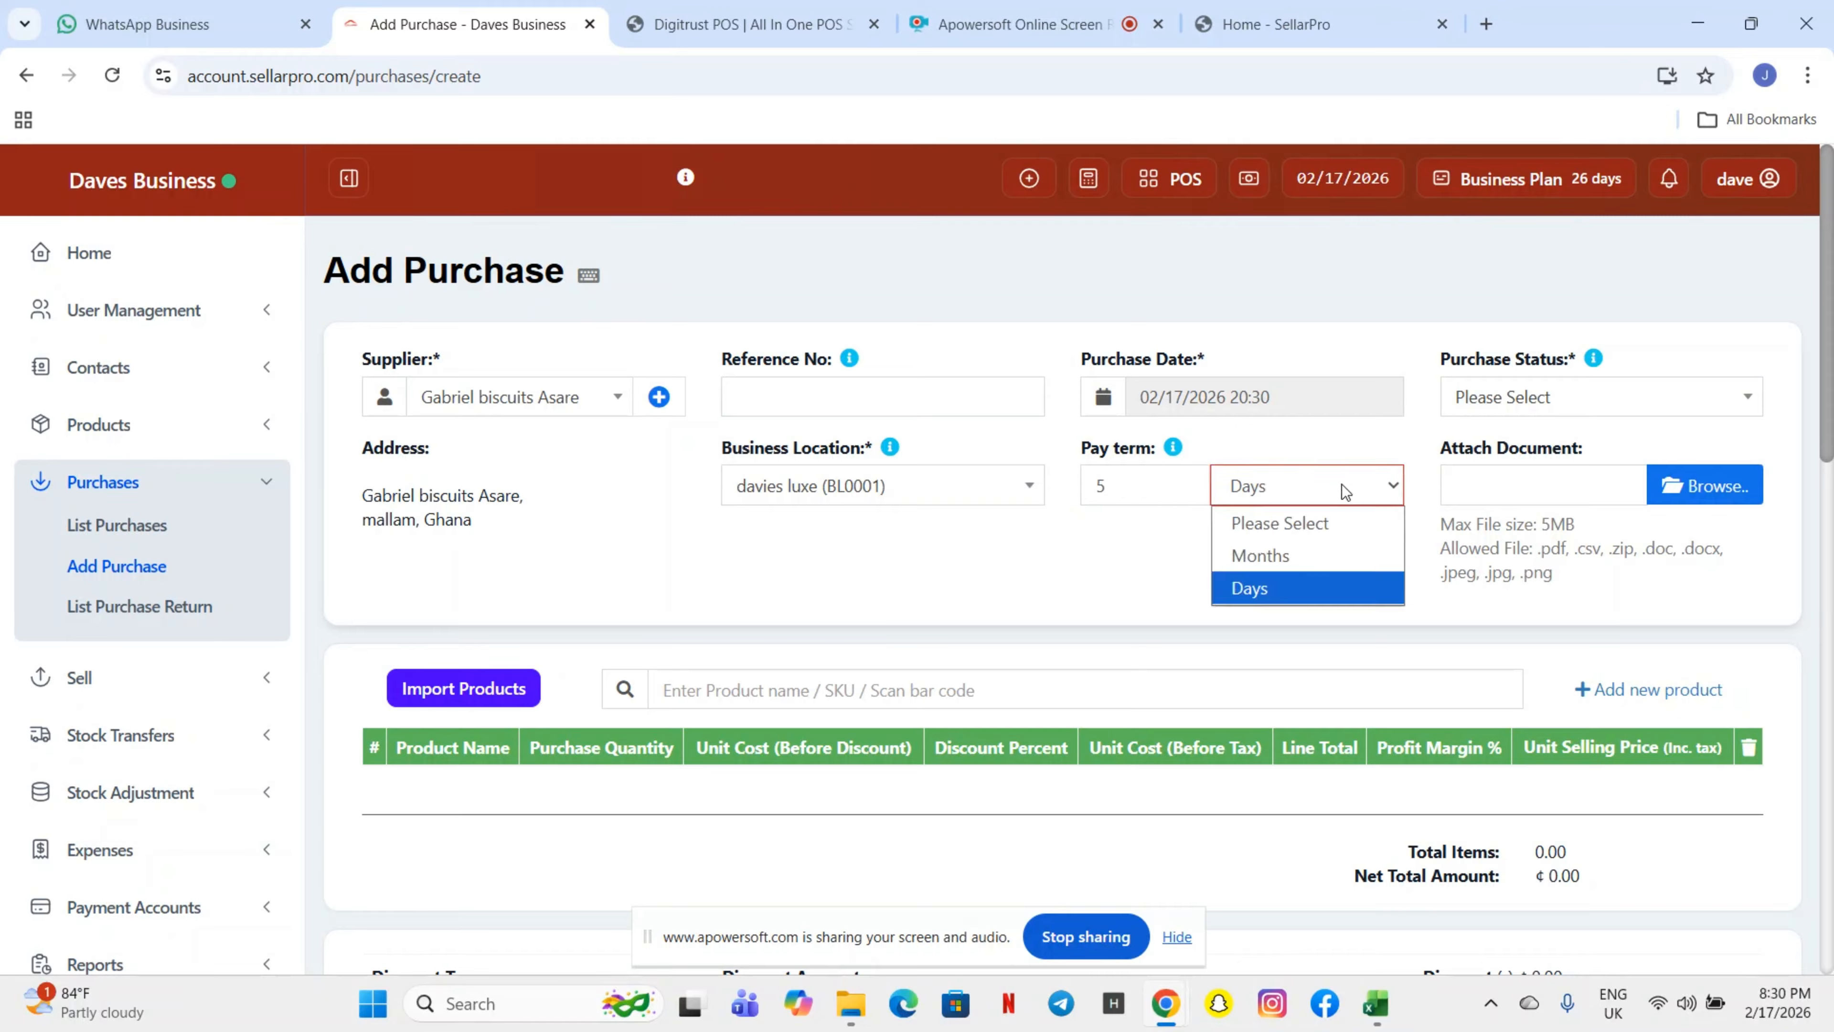
click(1349, 331)
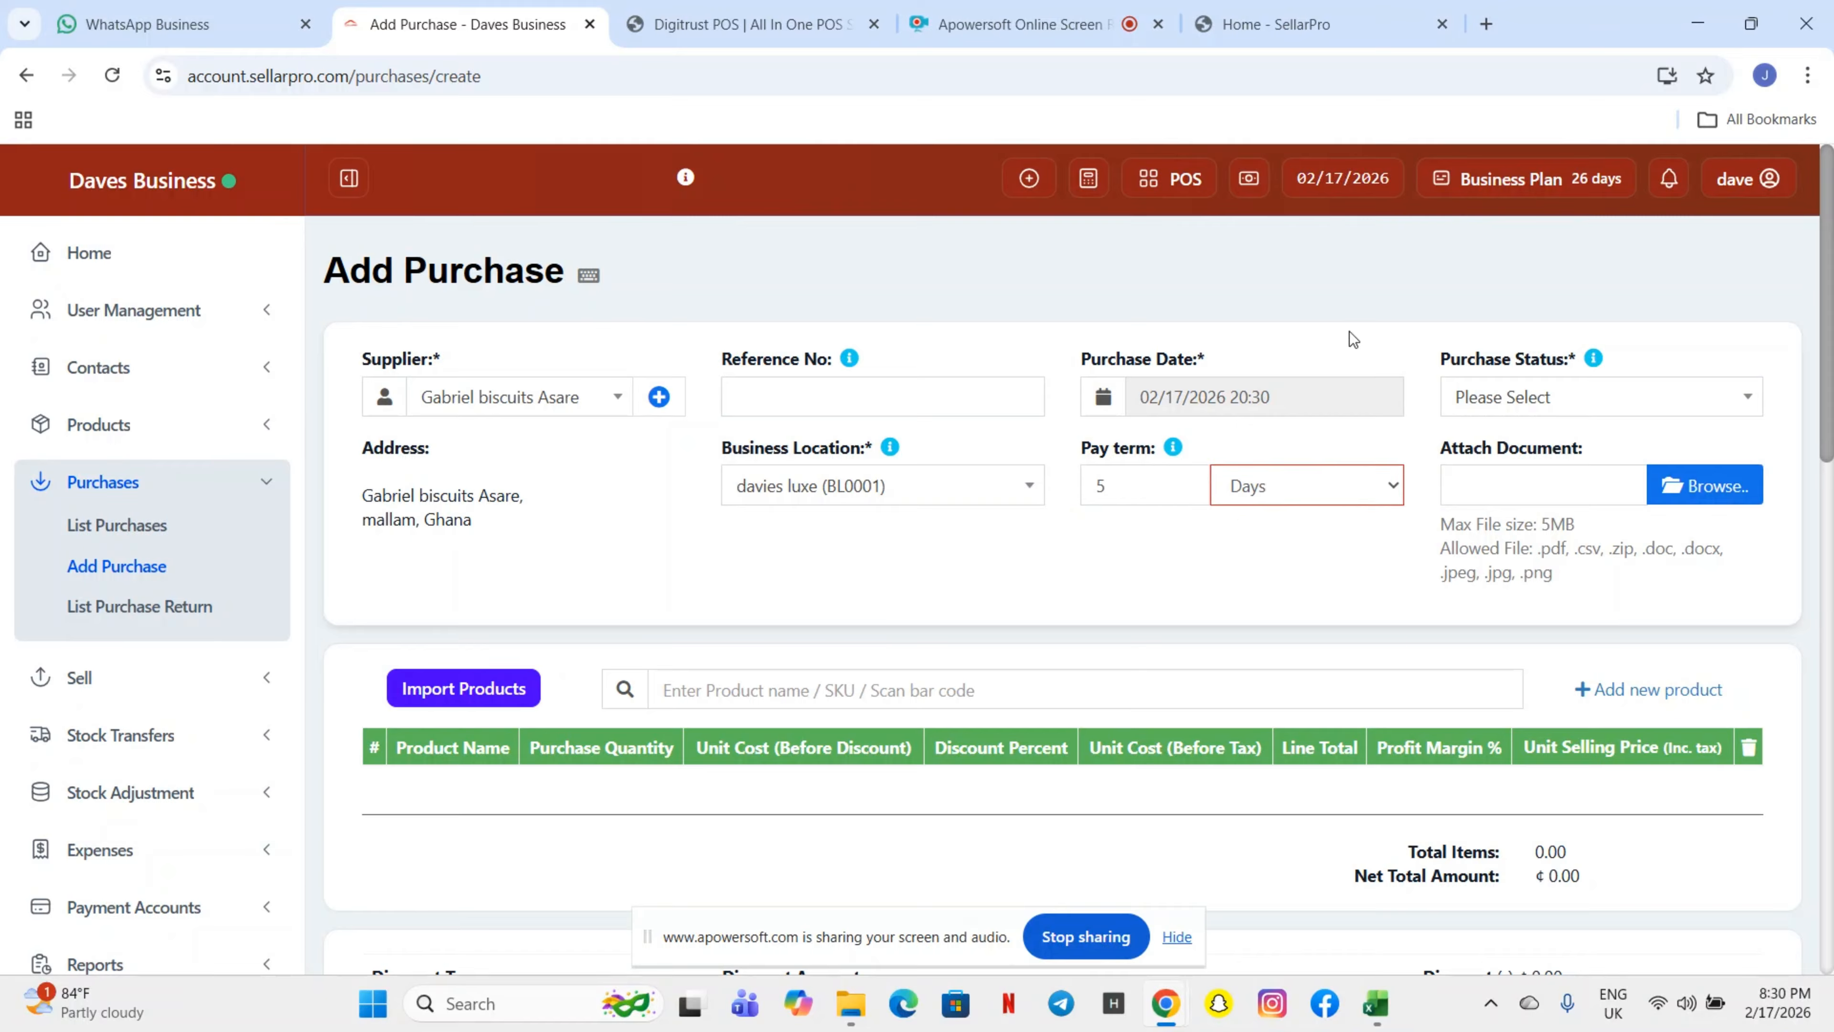
Step: Set the purchase status to Ordered
click(1593, 406)
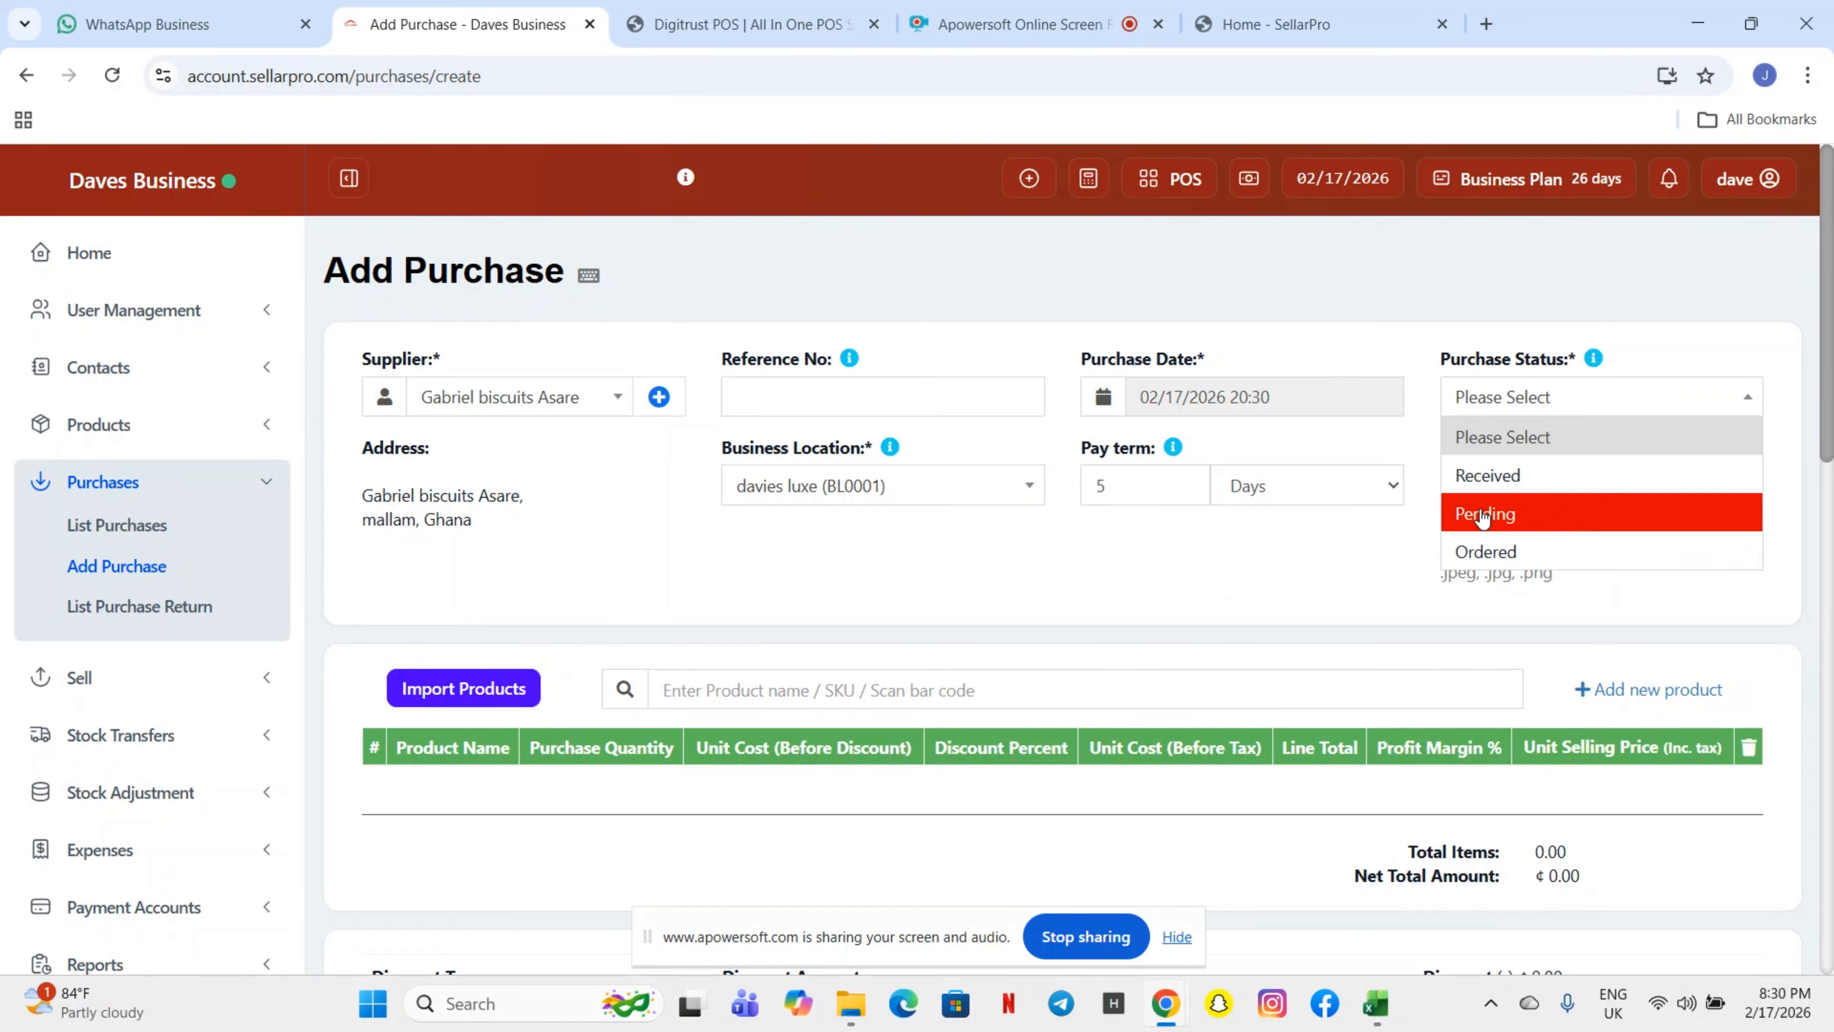
click(1335, 601)
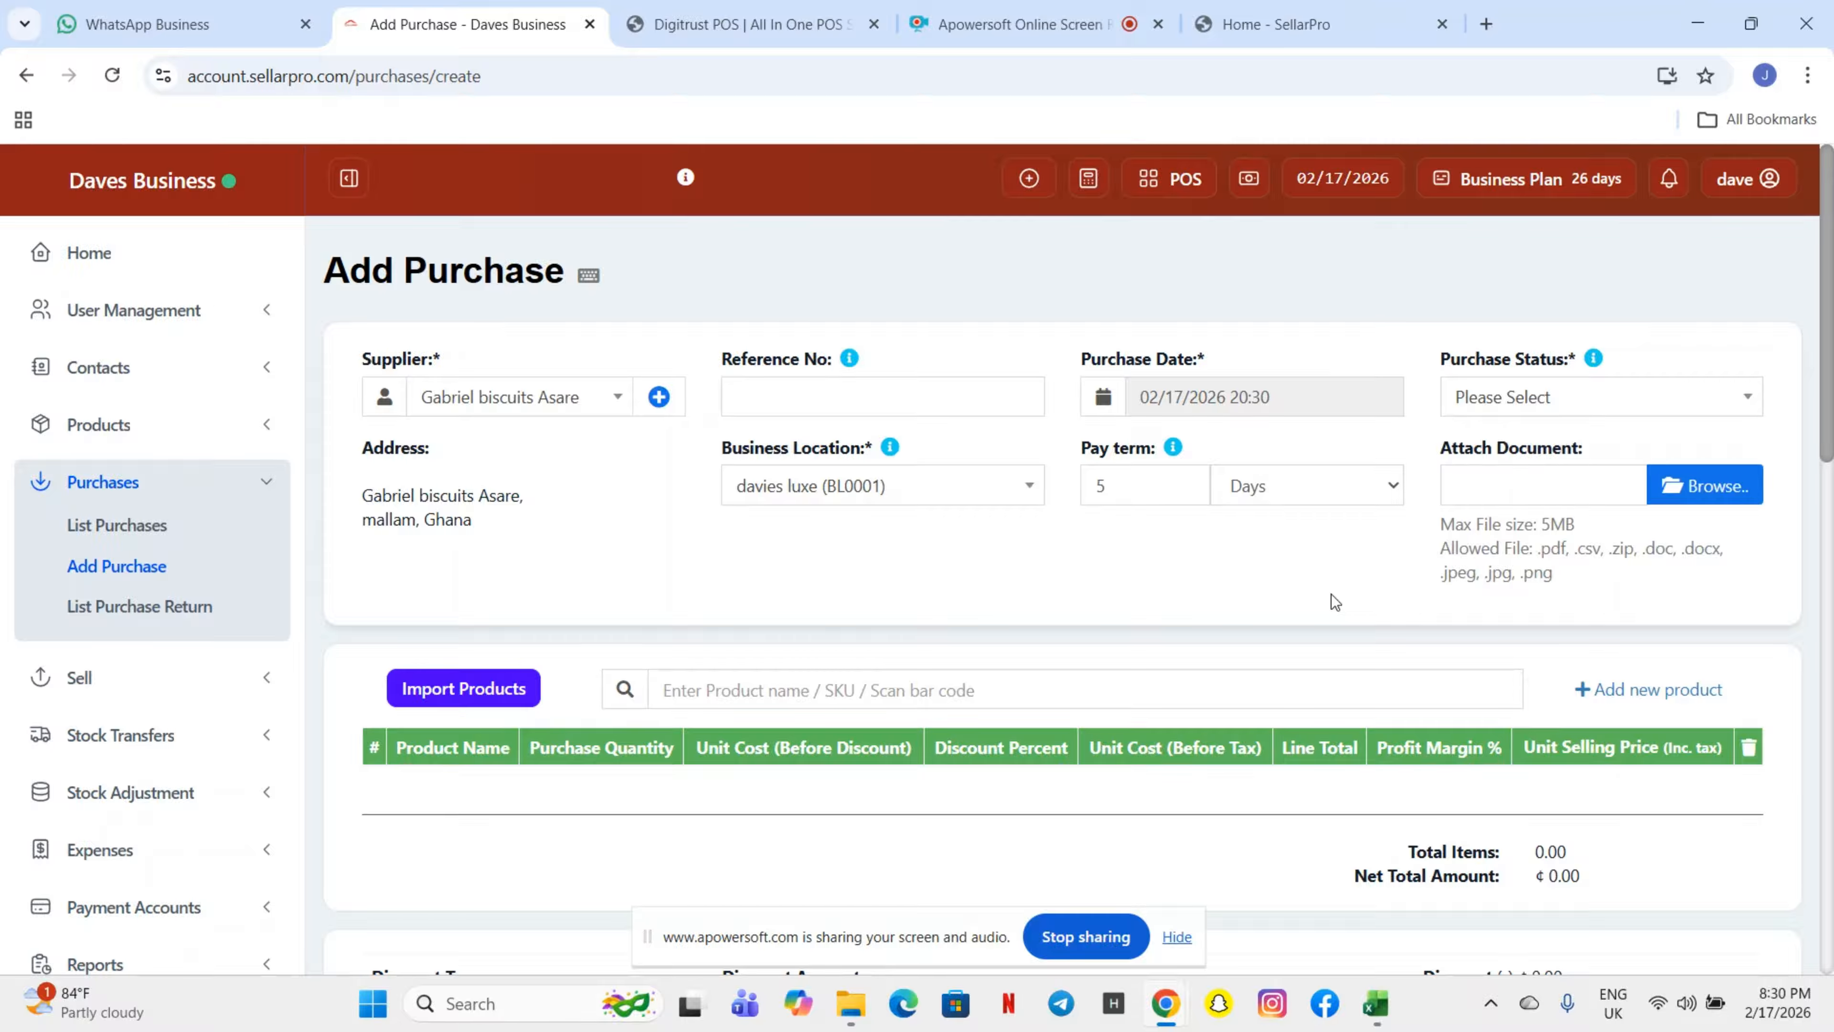
click(1548, 398)
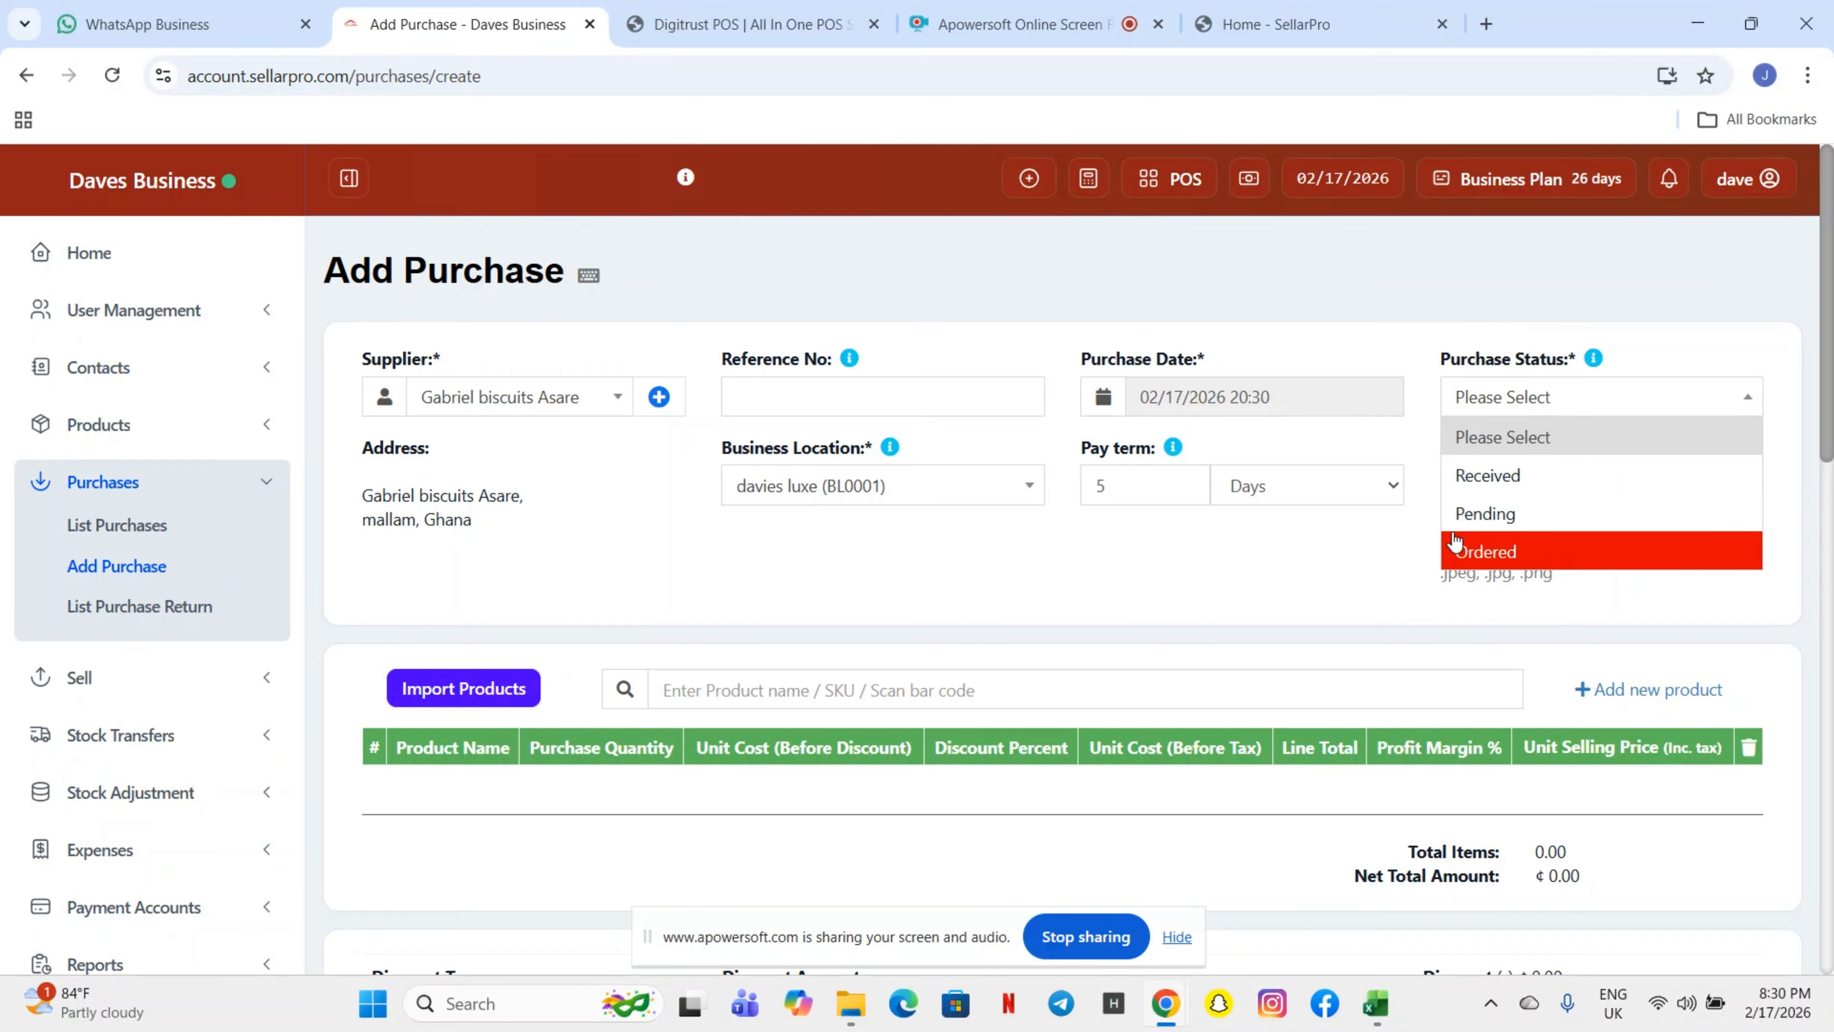
click(1516, 552)
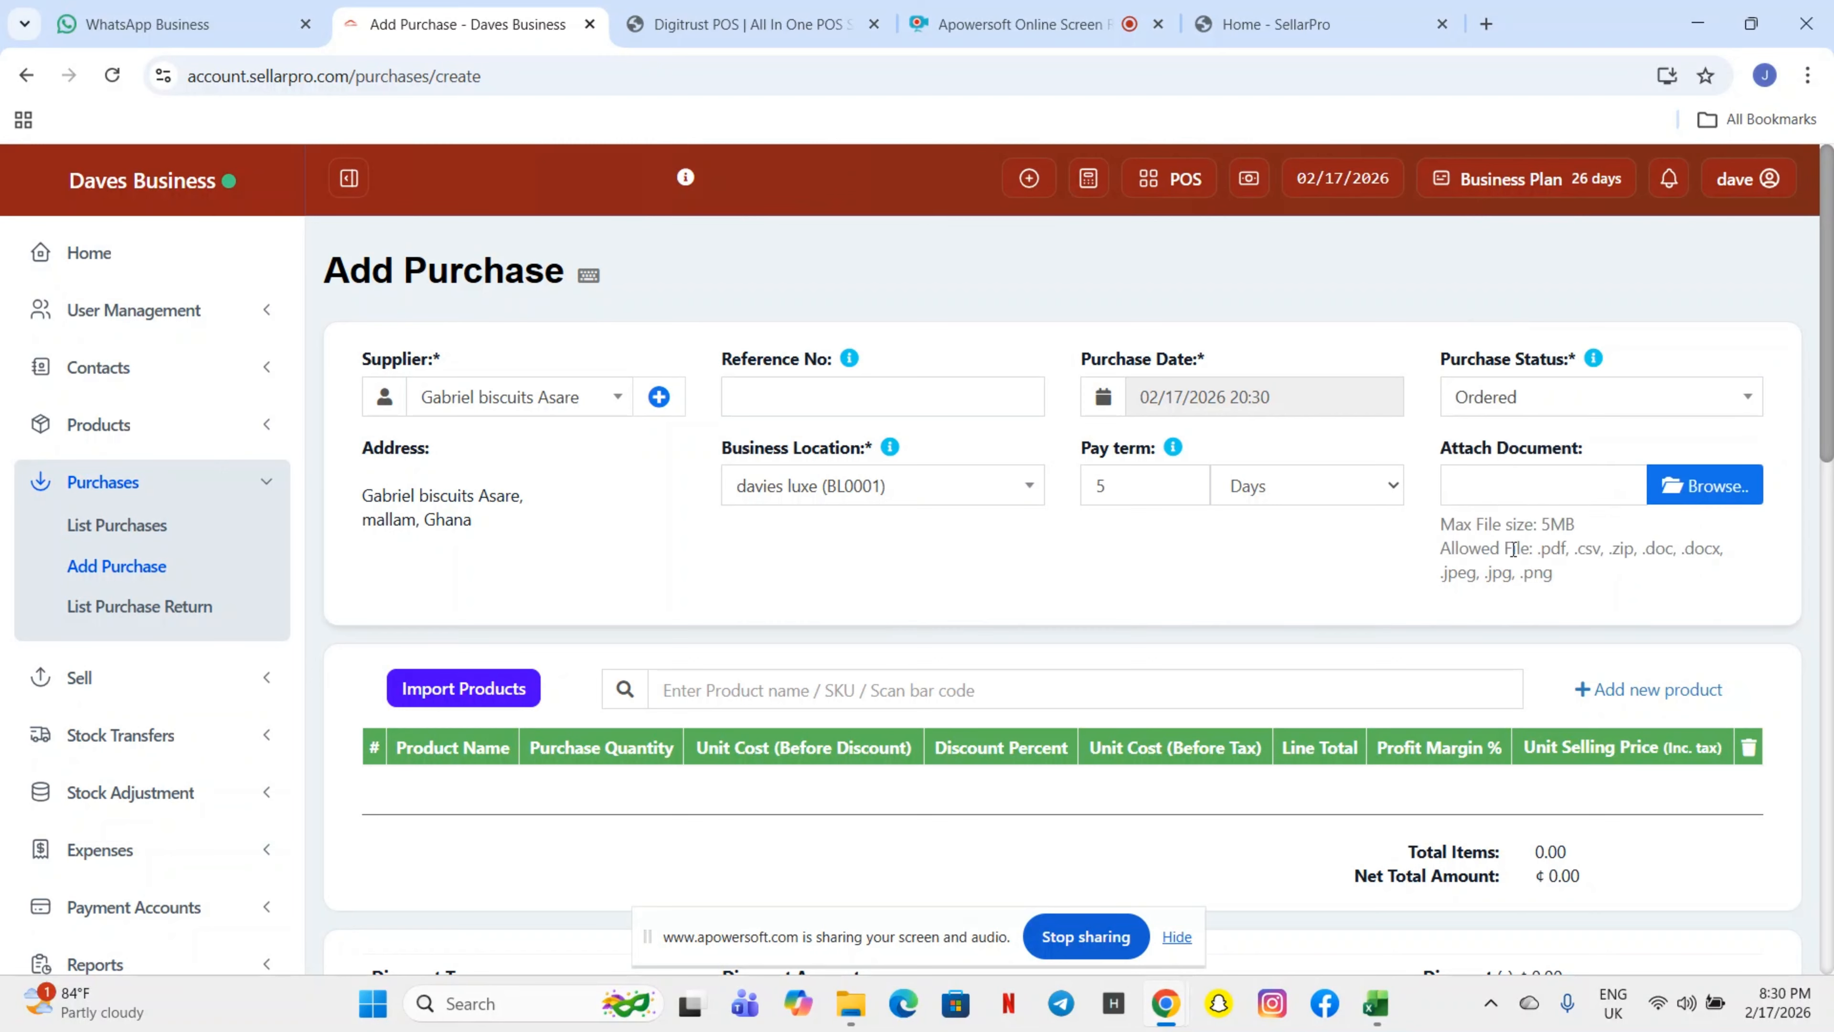
Step: Open the form for adding a new product, review its fields from product name to default prices, and close it without saving
scroll(1330, 562, down, 3)
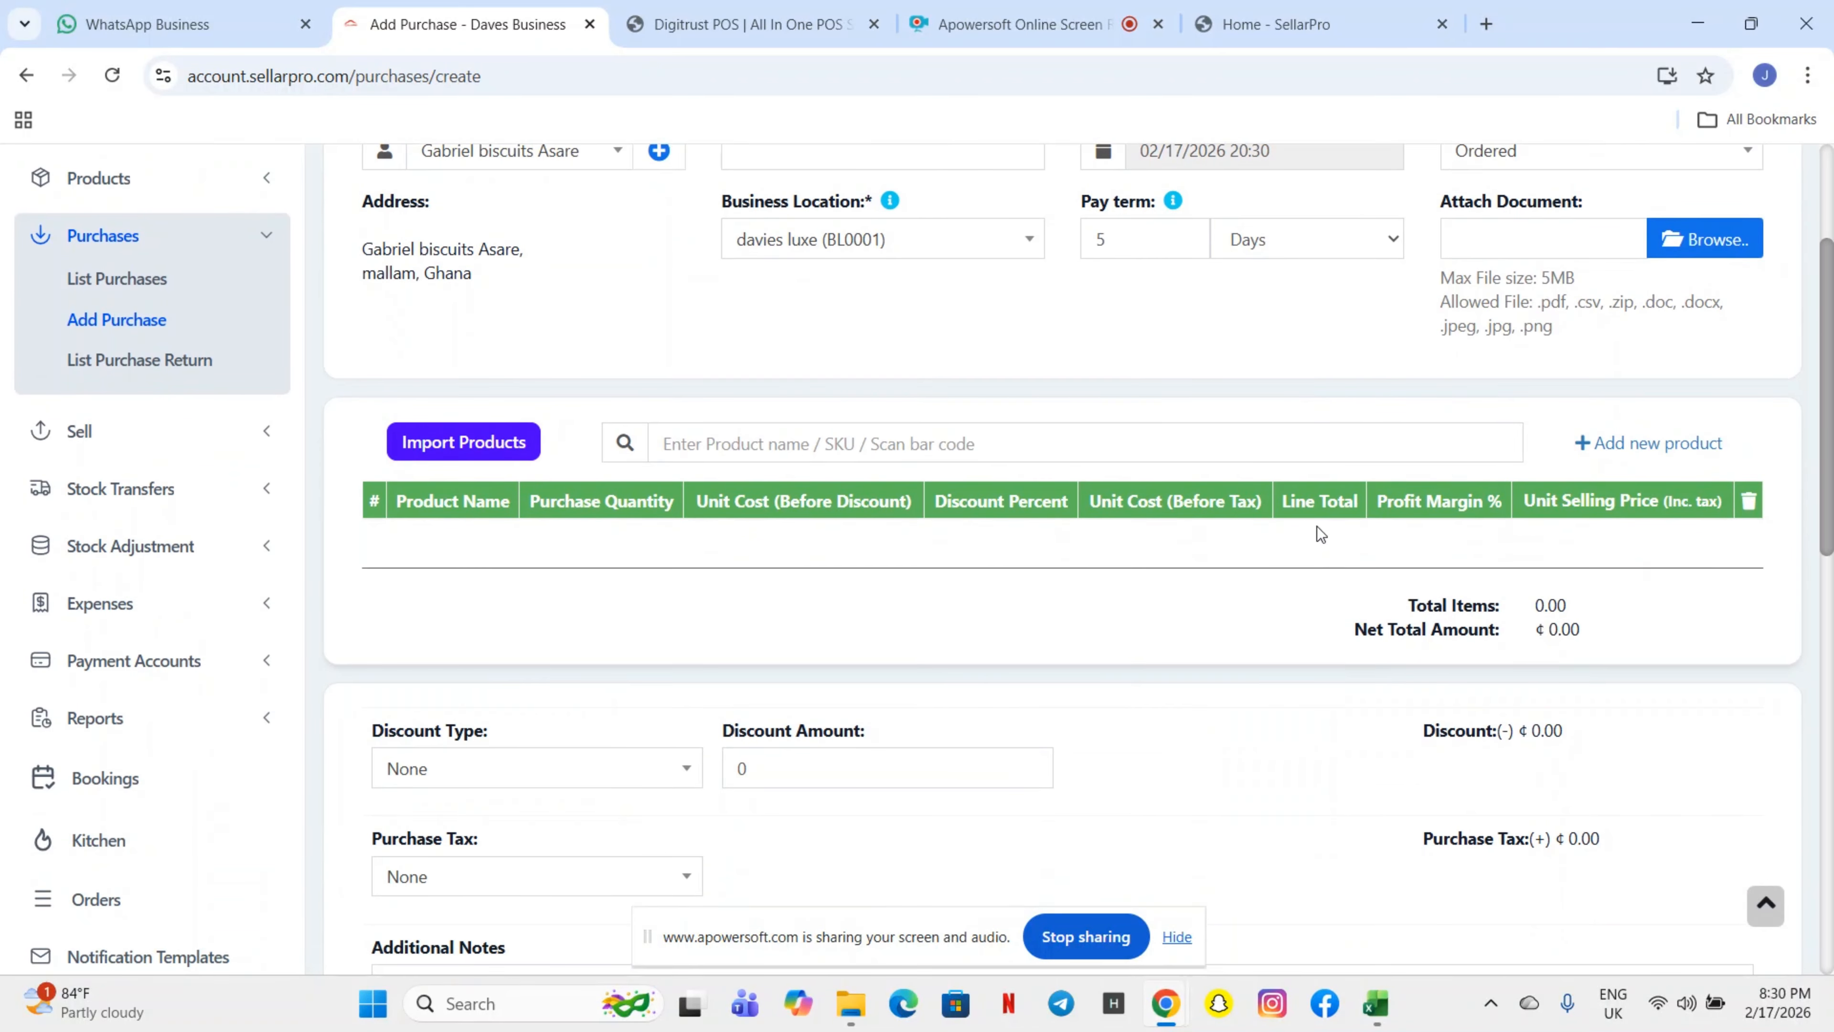
scroll(1291, 350, up, 3)
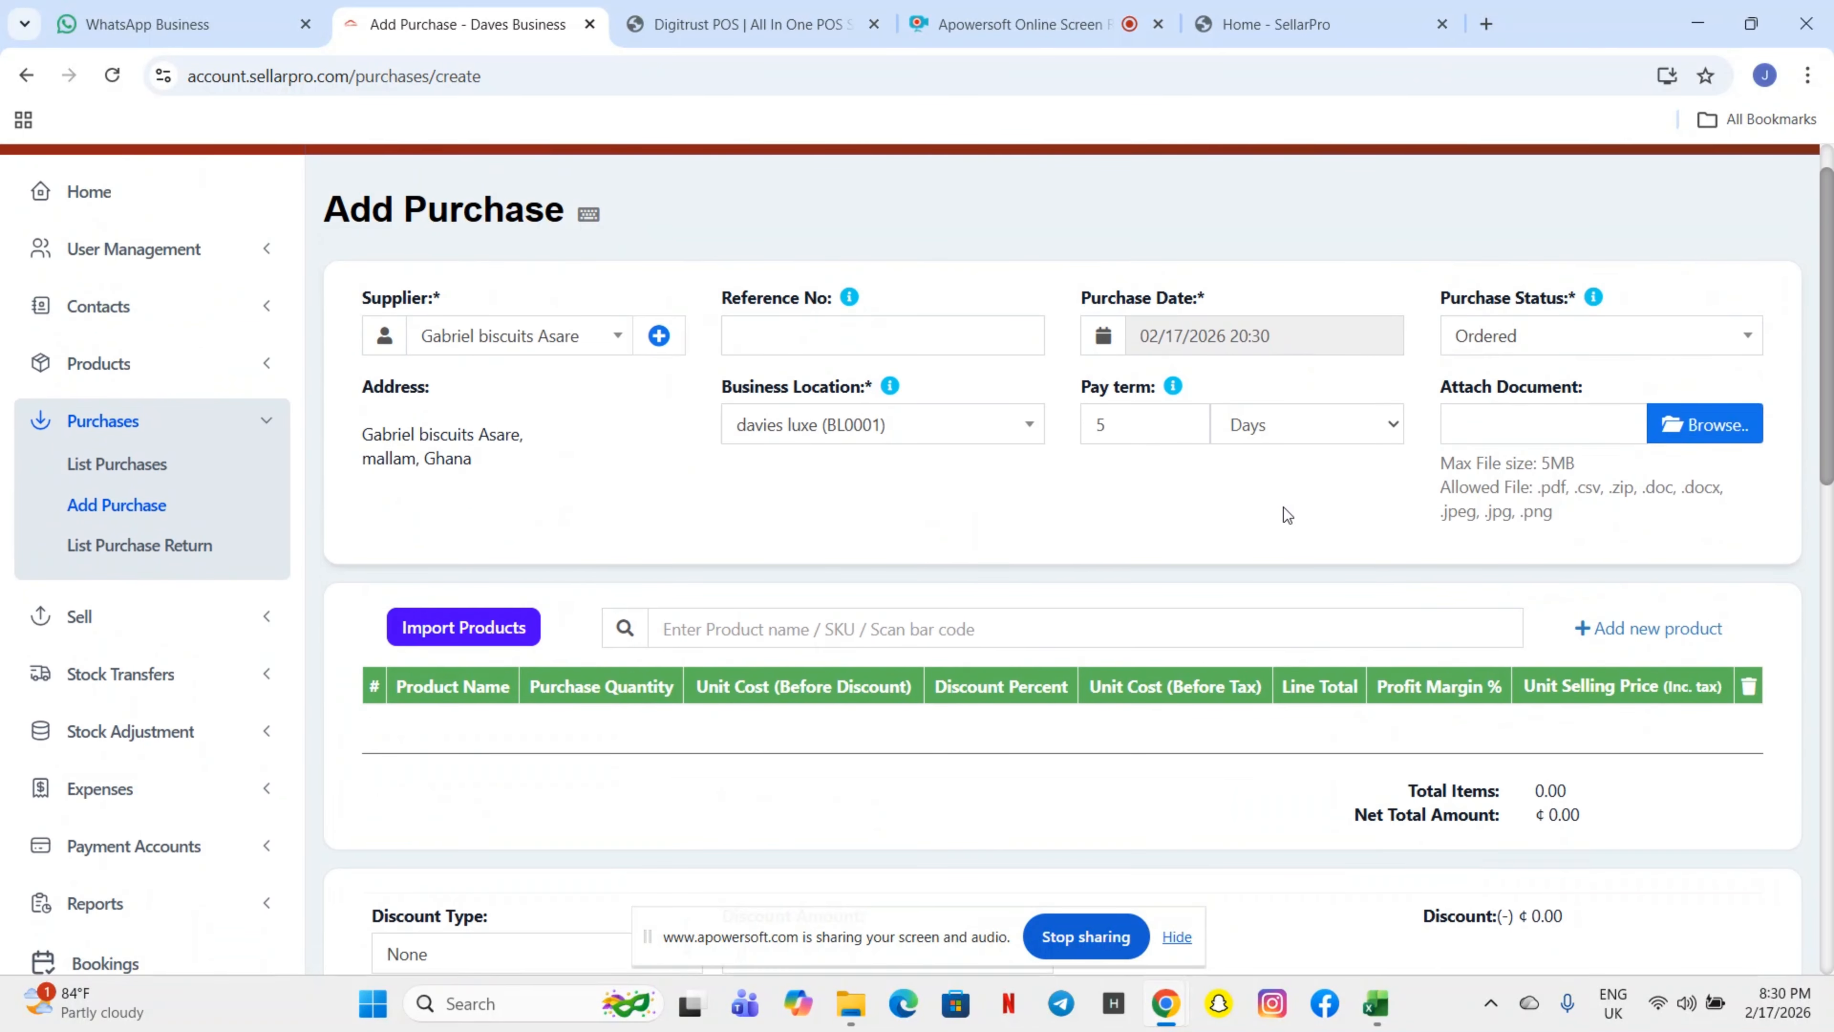
scroll(1256, 542, down, 4)
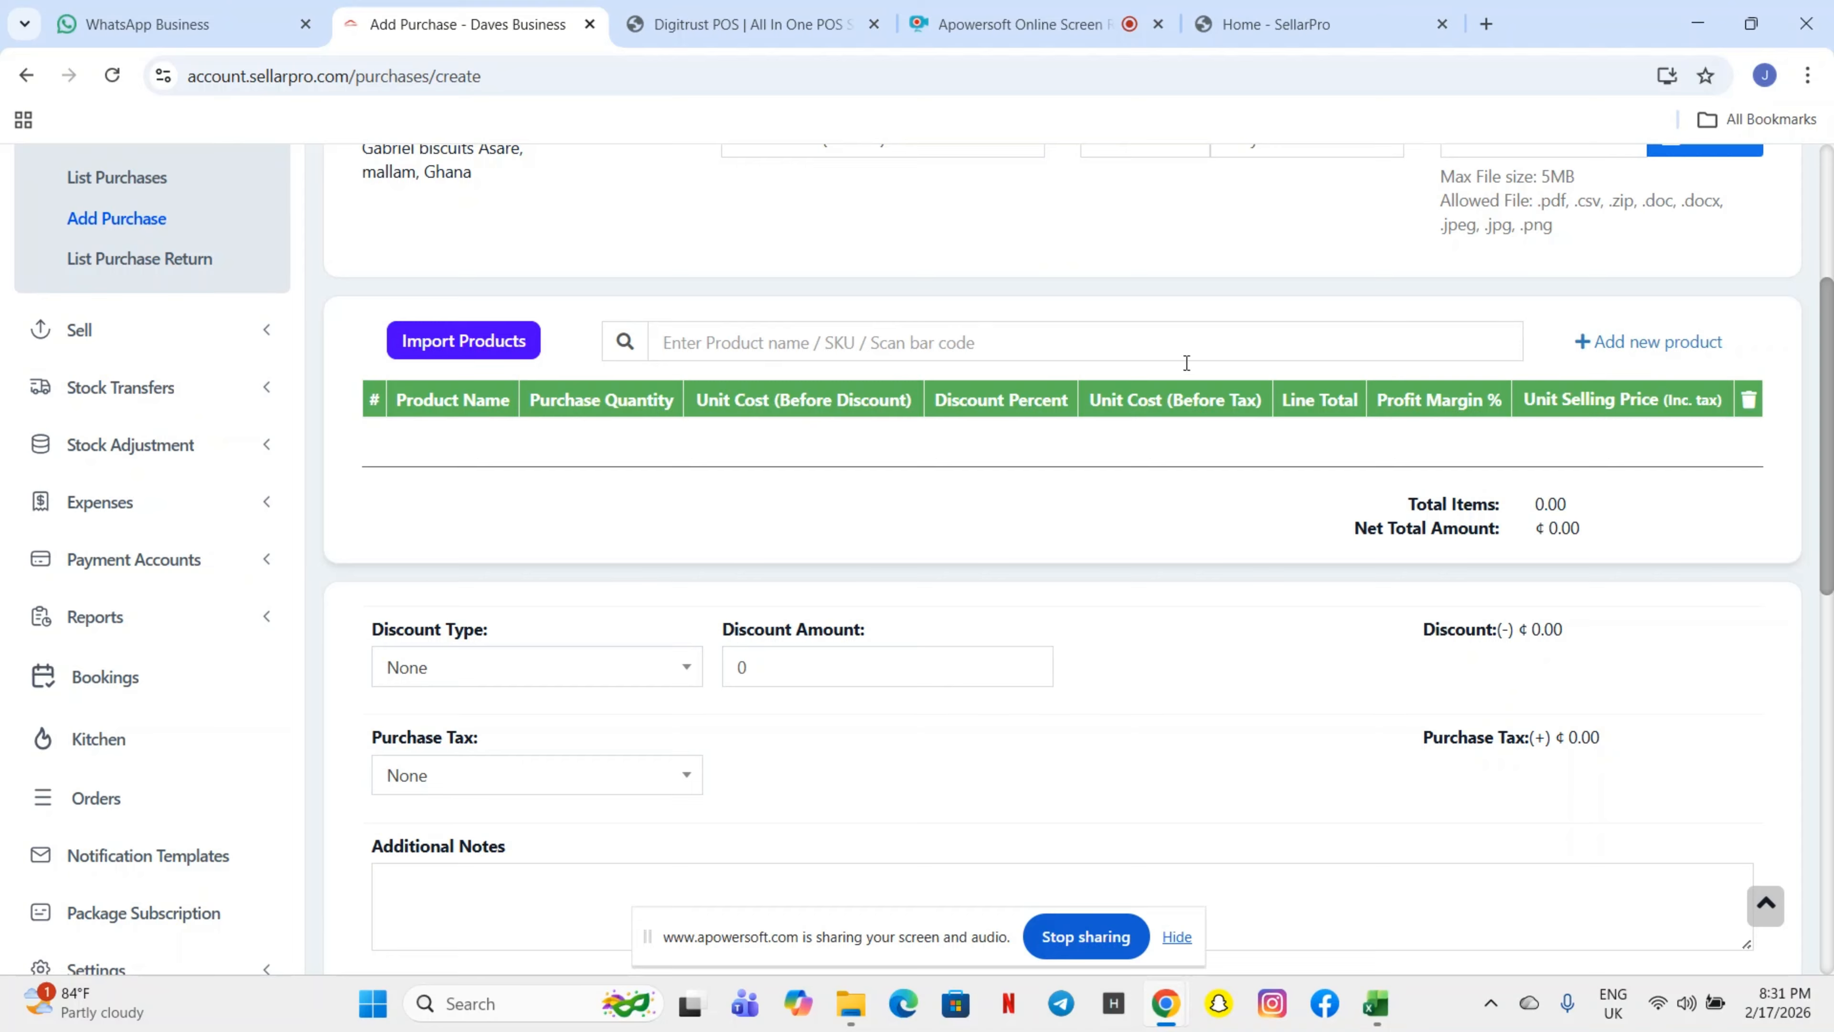
click(1646, 343)
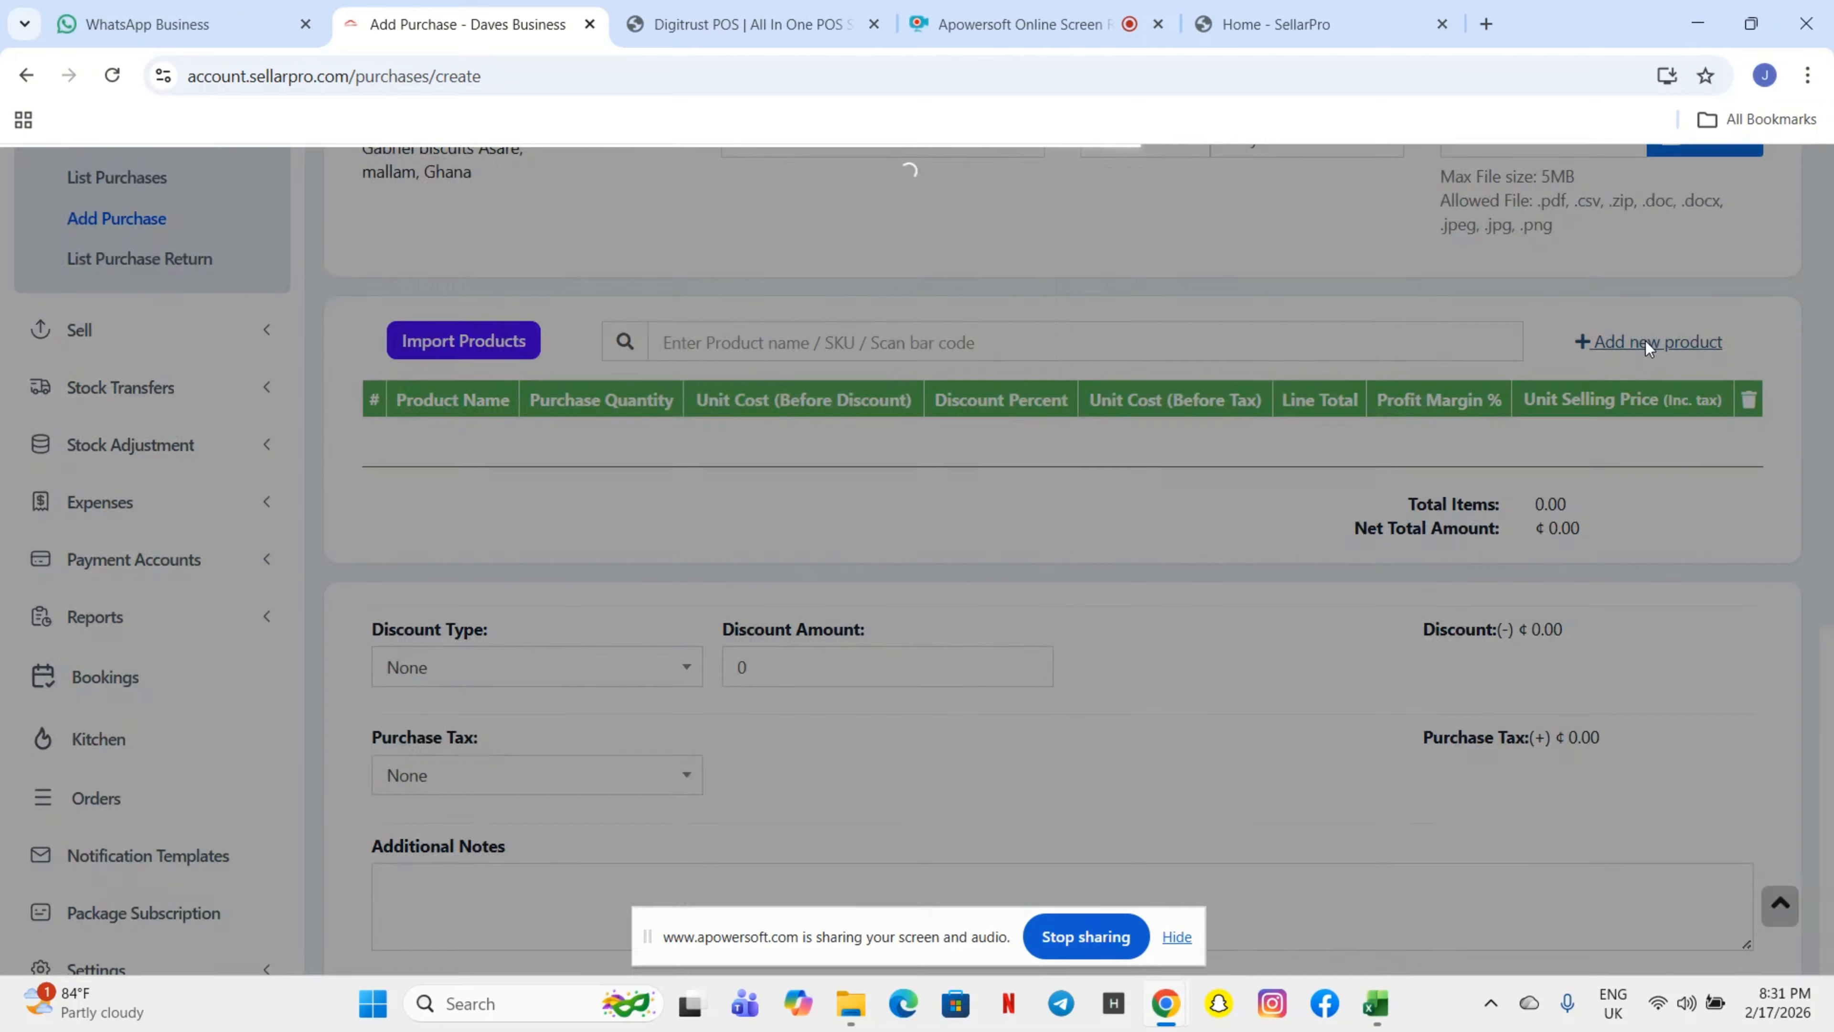
scroll(1021, 615, down, 8)
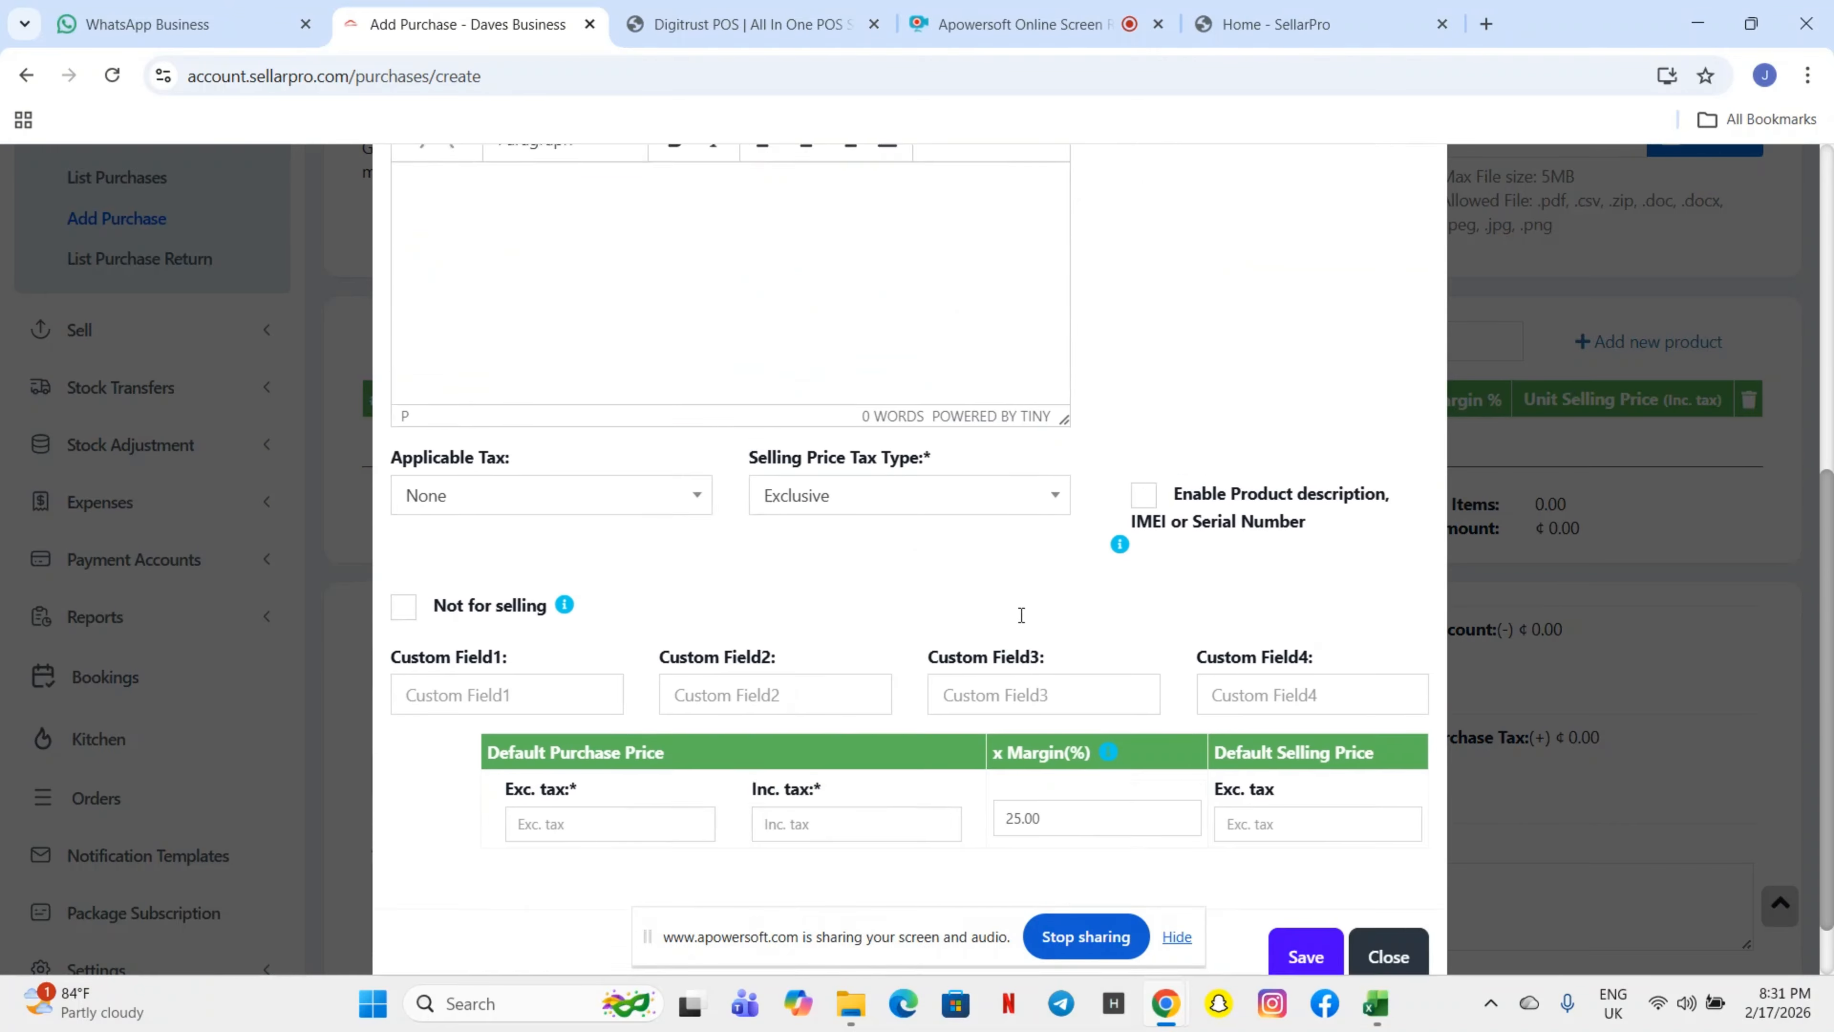
scroll(1019, 614, up, 8)
scroll(1021, 618, down, 2)
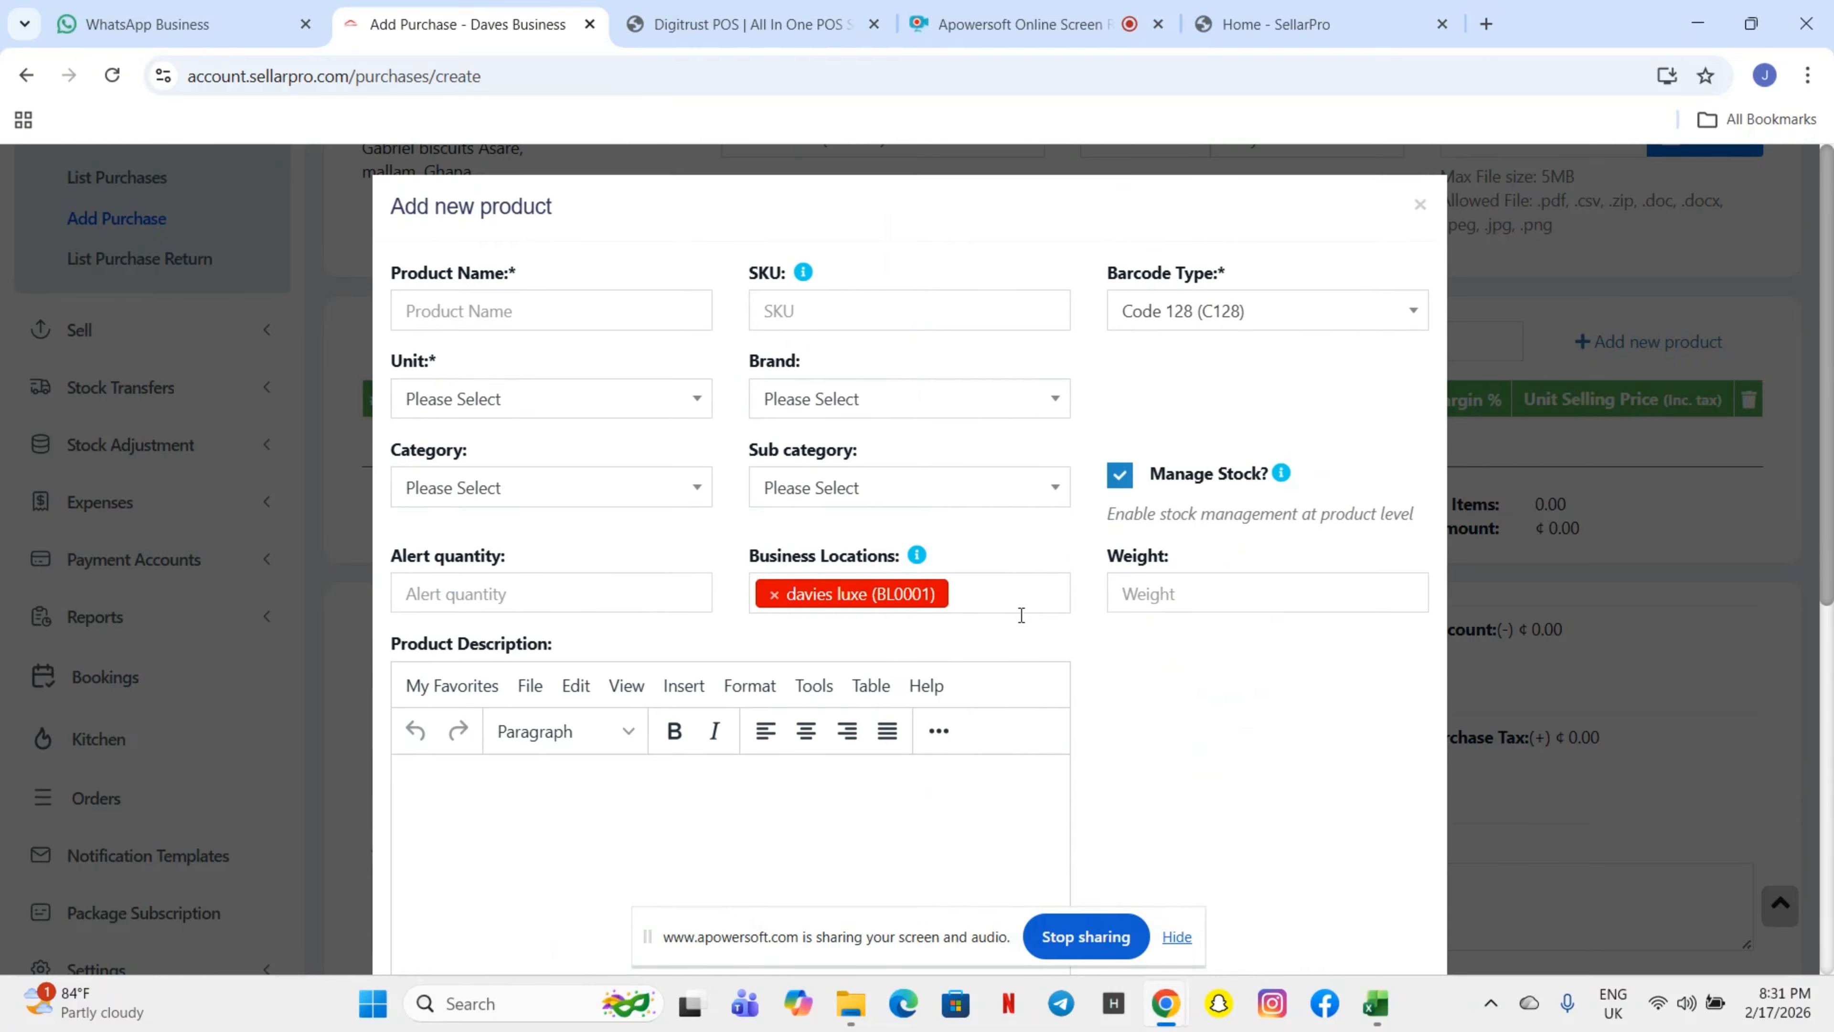
scroll(1019, 615, up, 1)
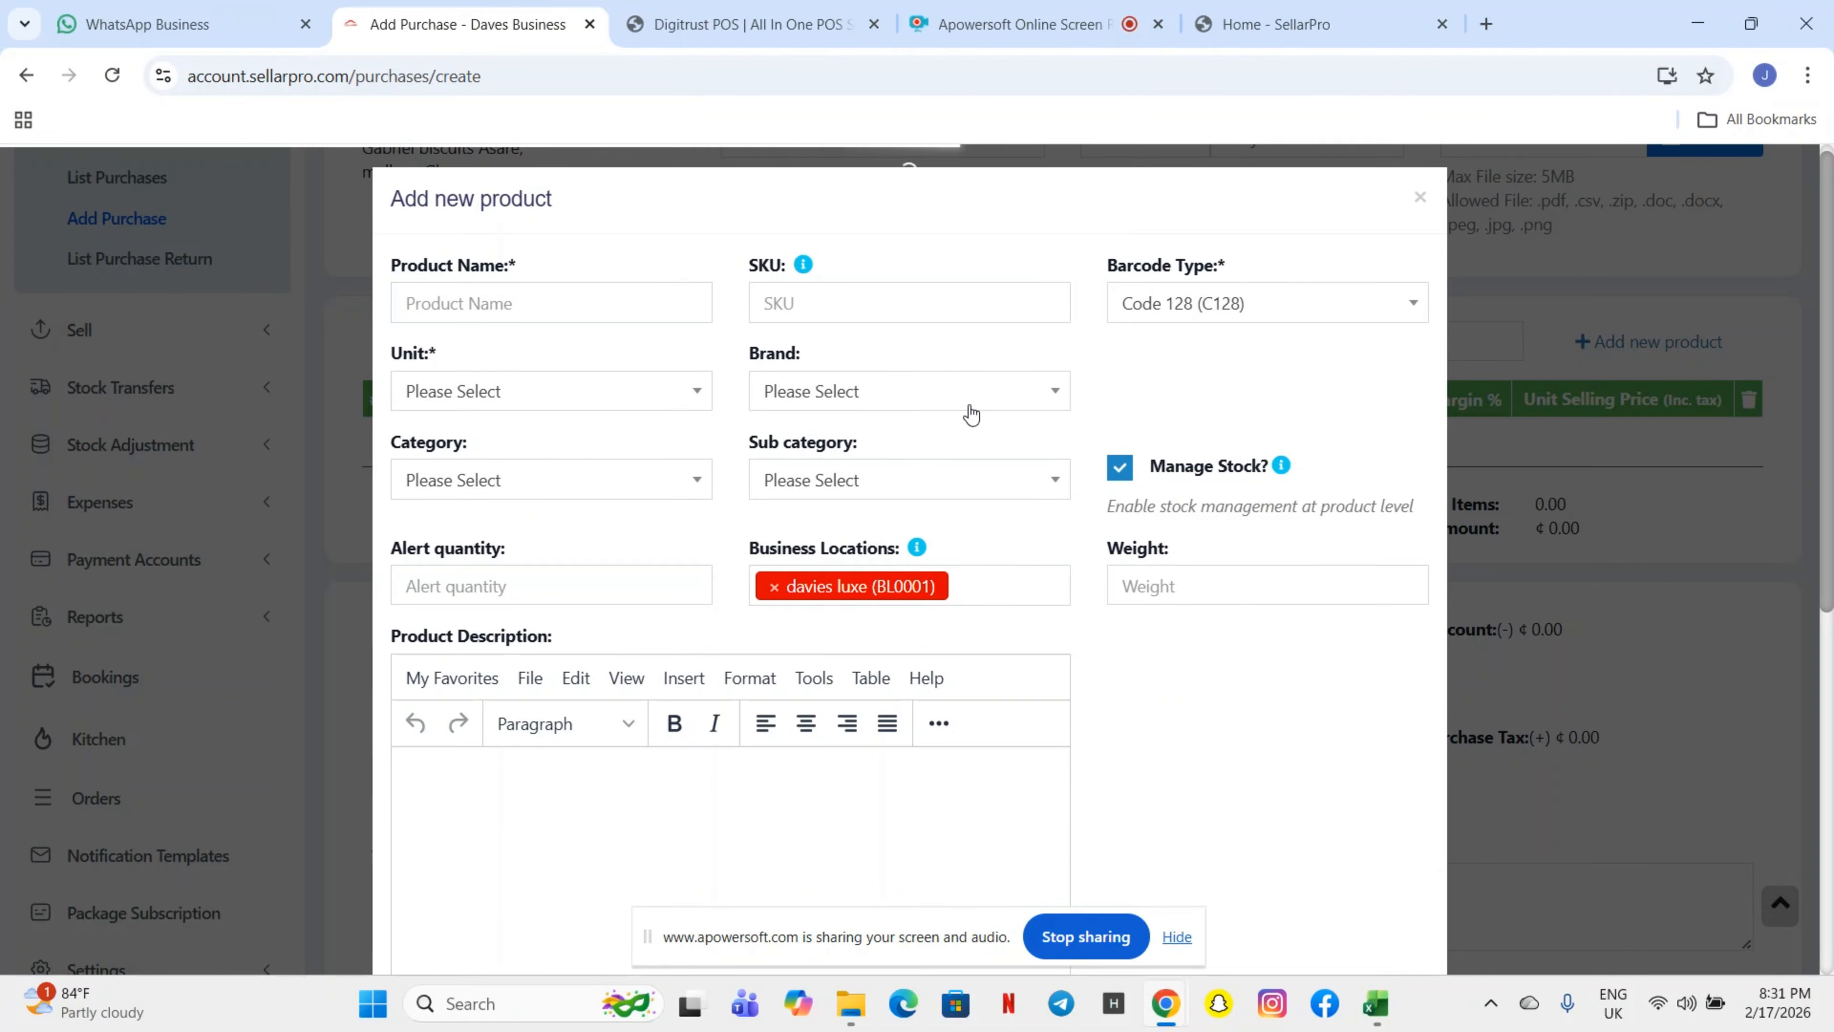
scroll(946, 614, down, 5)
scroll(947, 613, down, 3)
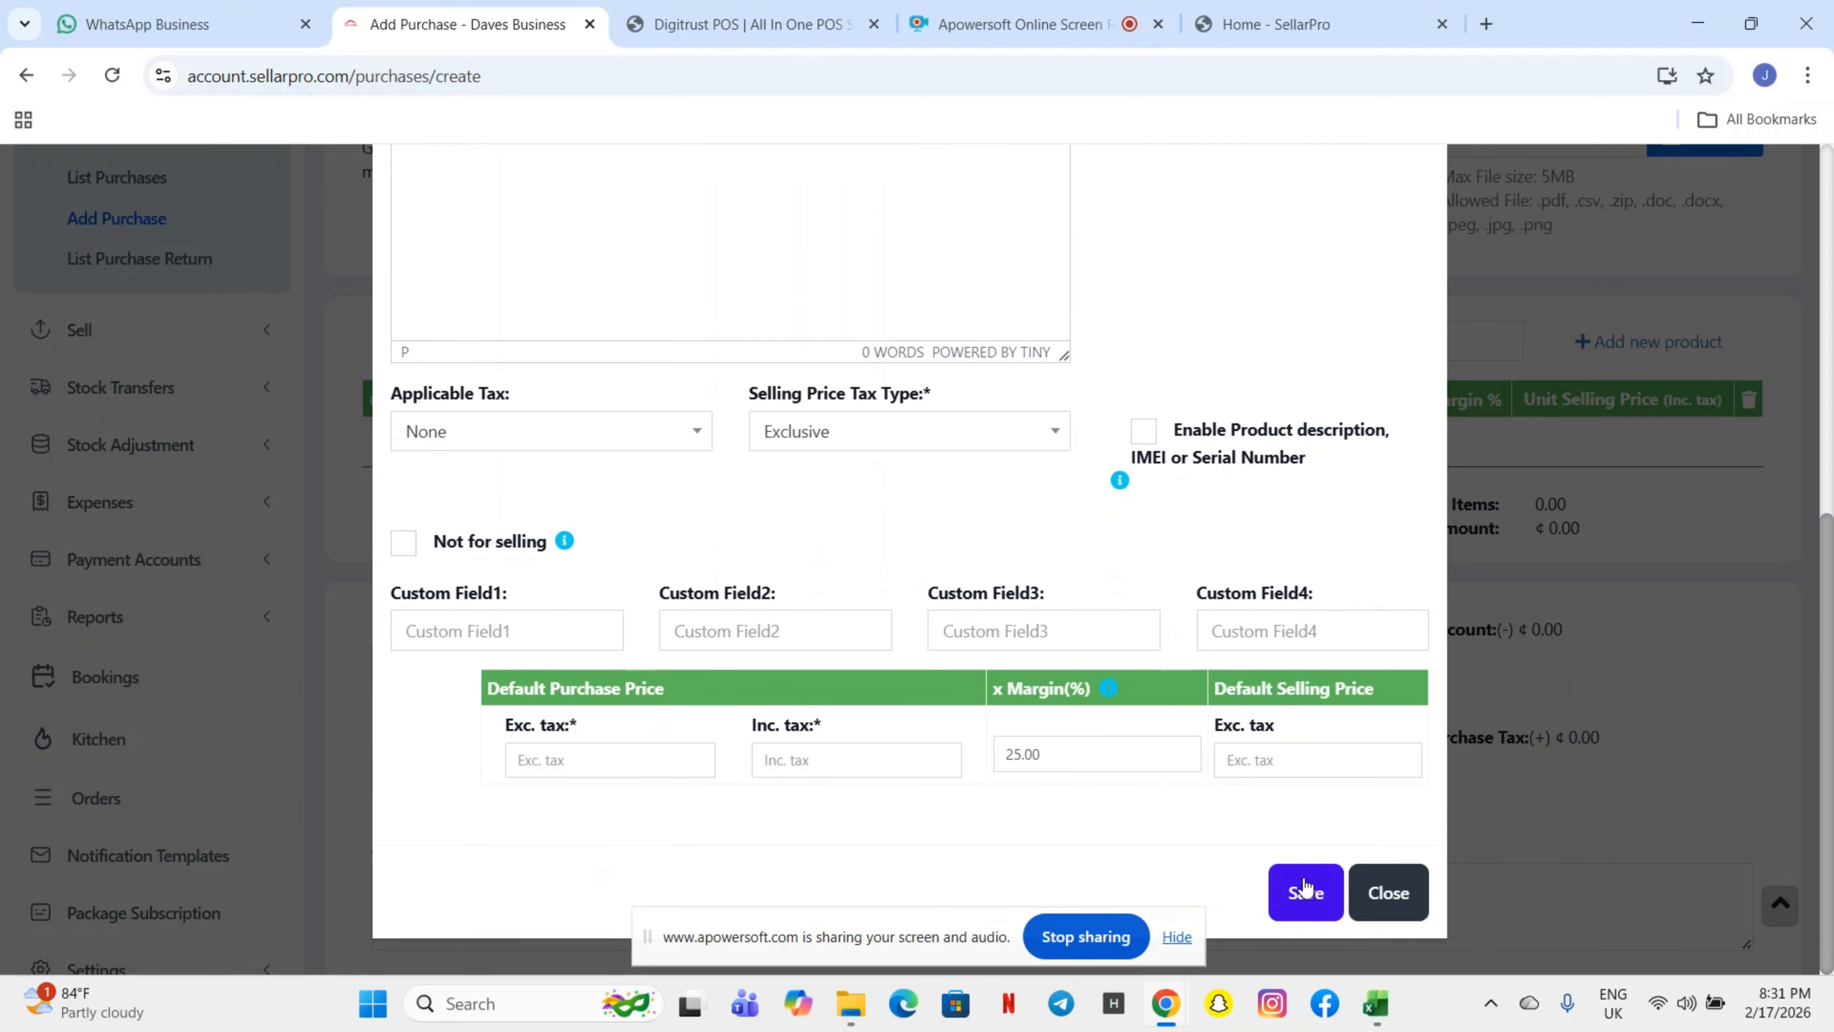
click(1387, 896)
Step: Search the products for "ice" and add Bel ice (0034) to the purchase
scroll(1153, 534, up, 3)
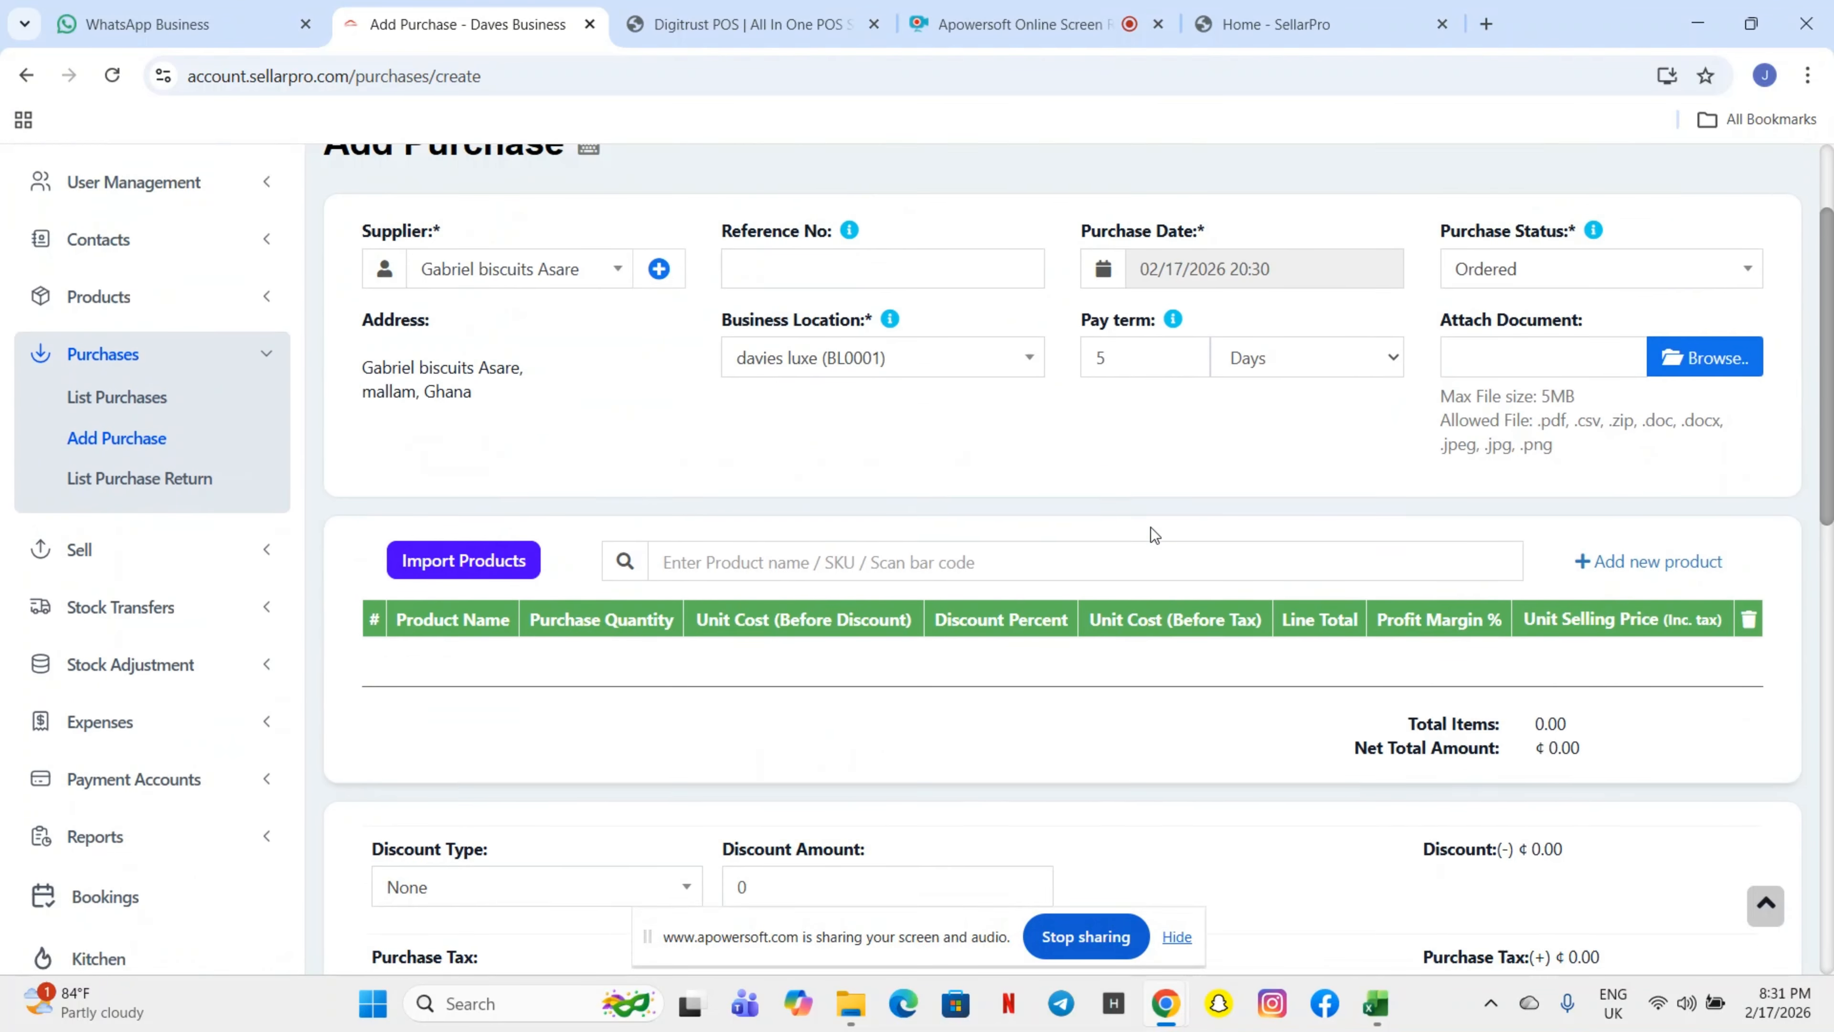
scroll(1153, 535, up, 2)
scroll(1162, 506, down, 6)
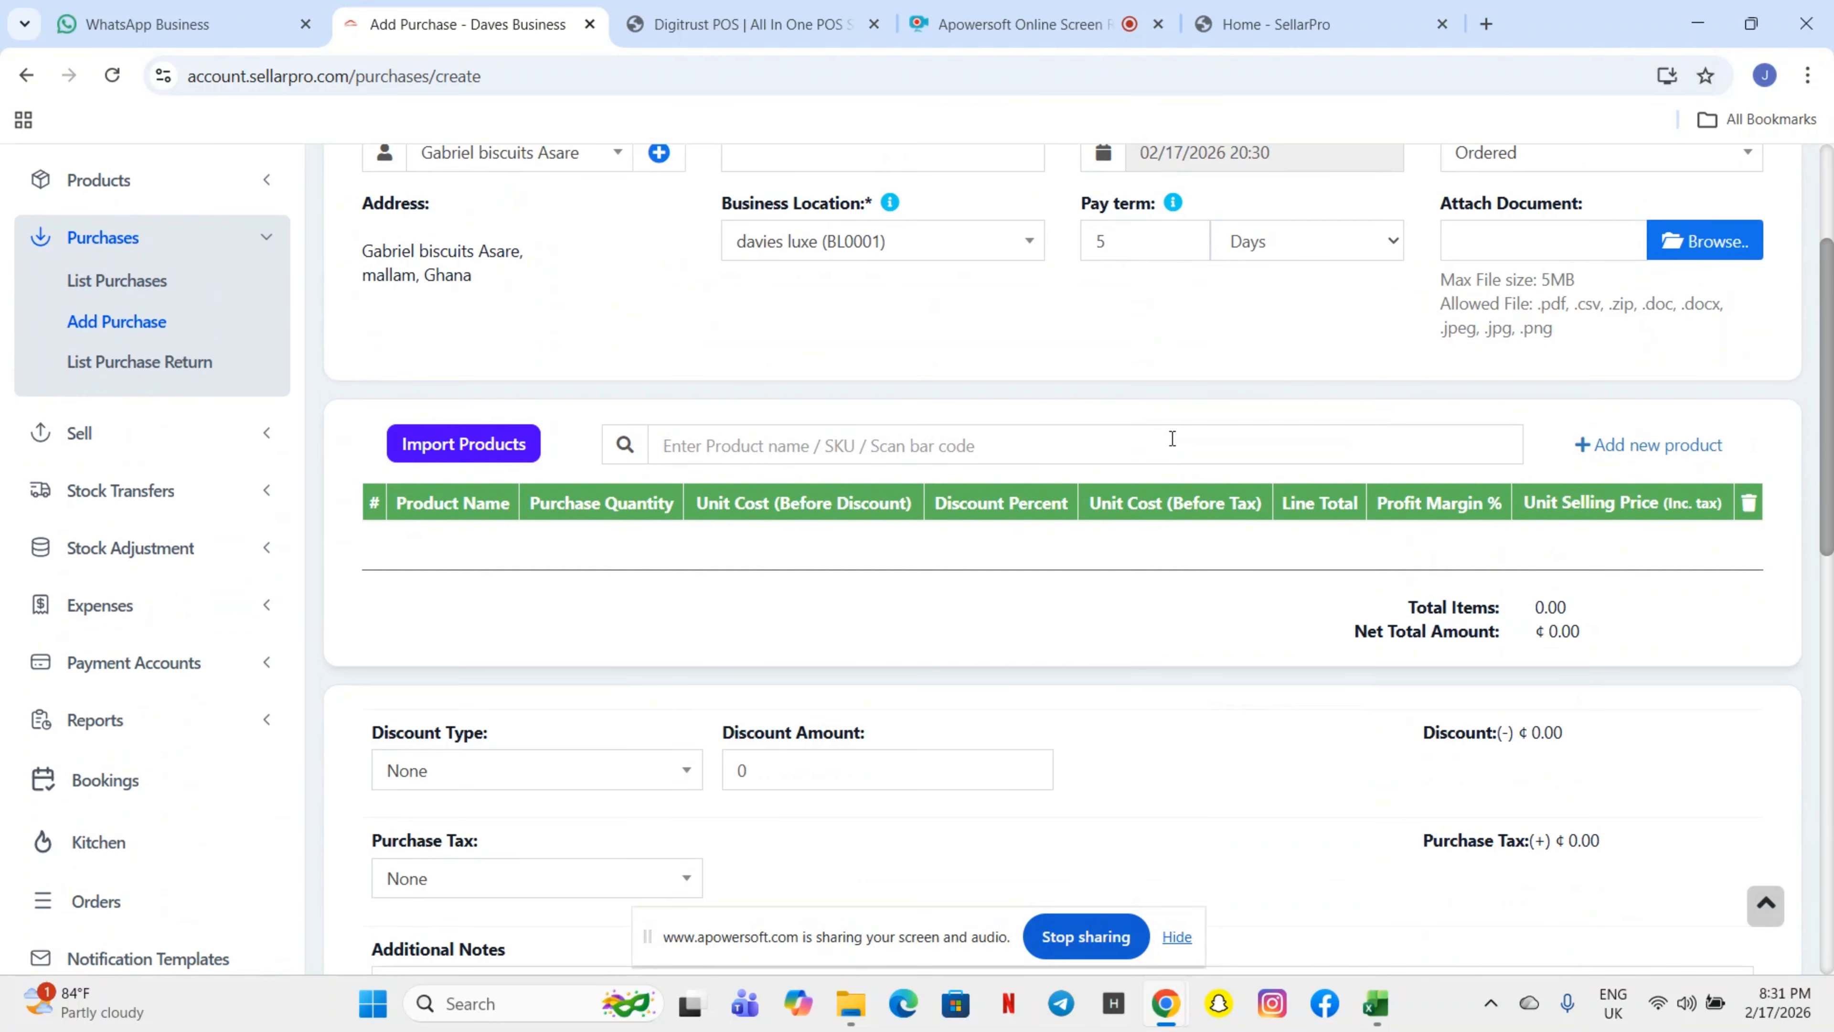
click(754, 241)
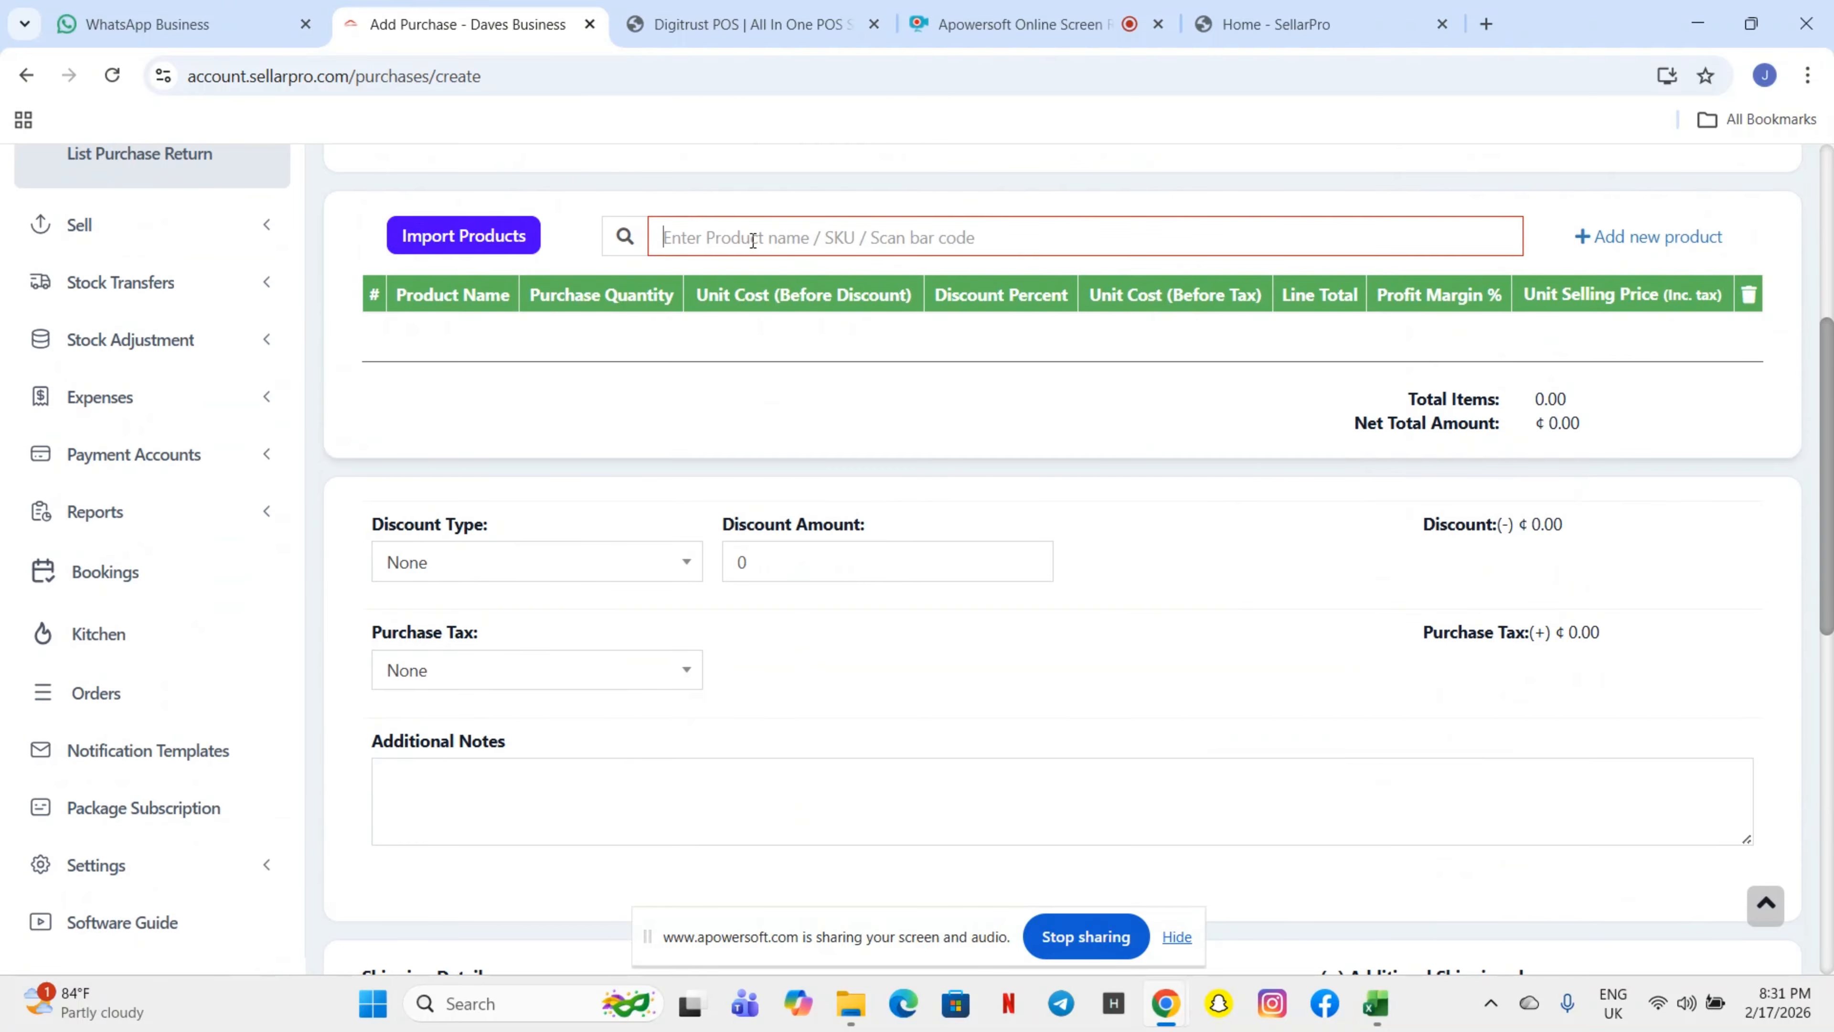
text(ice)
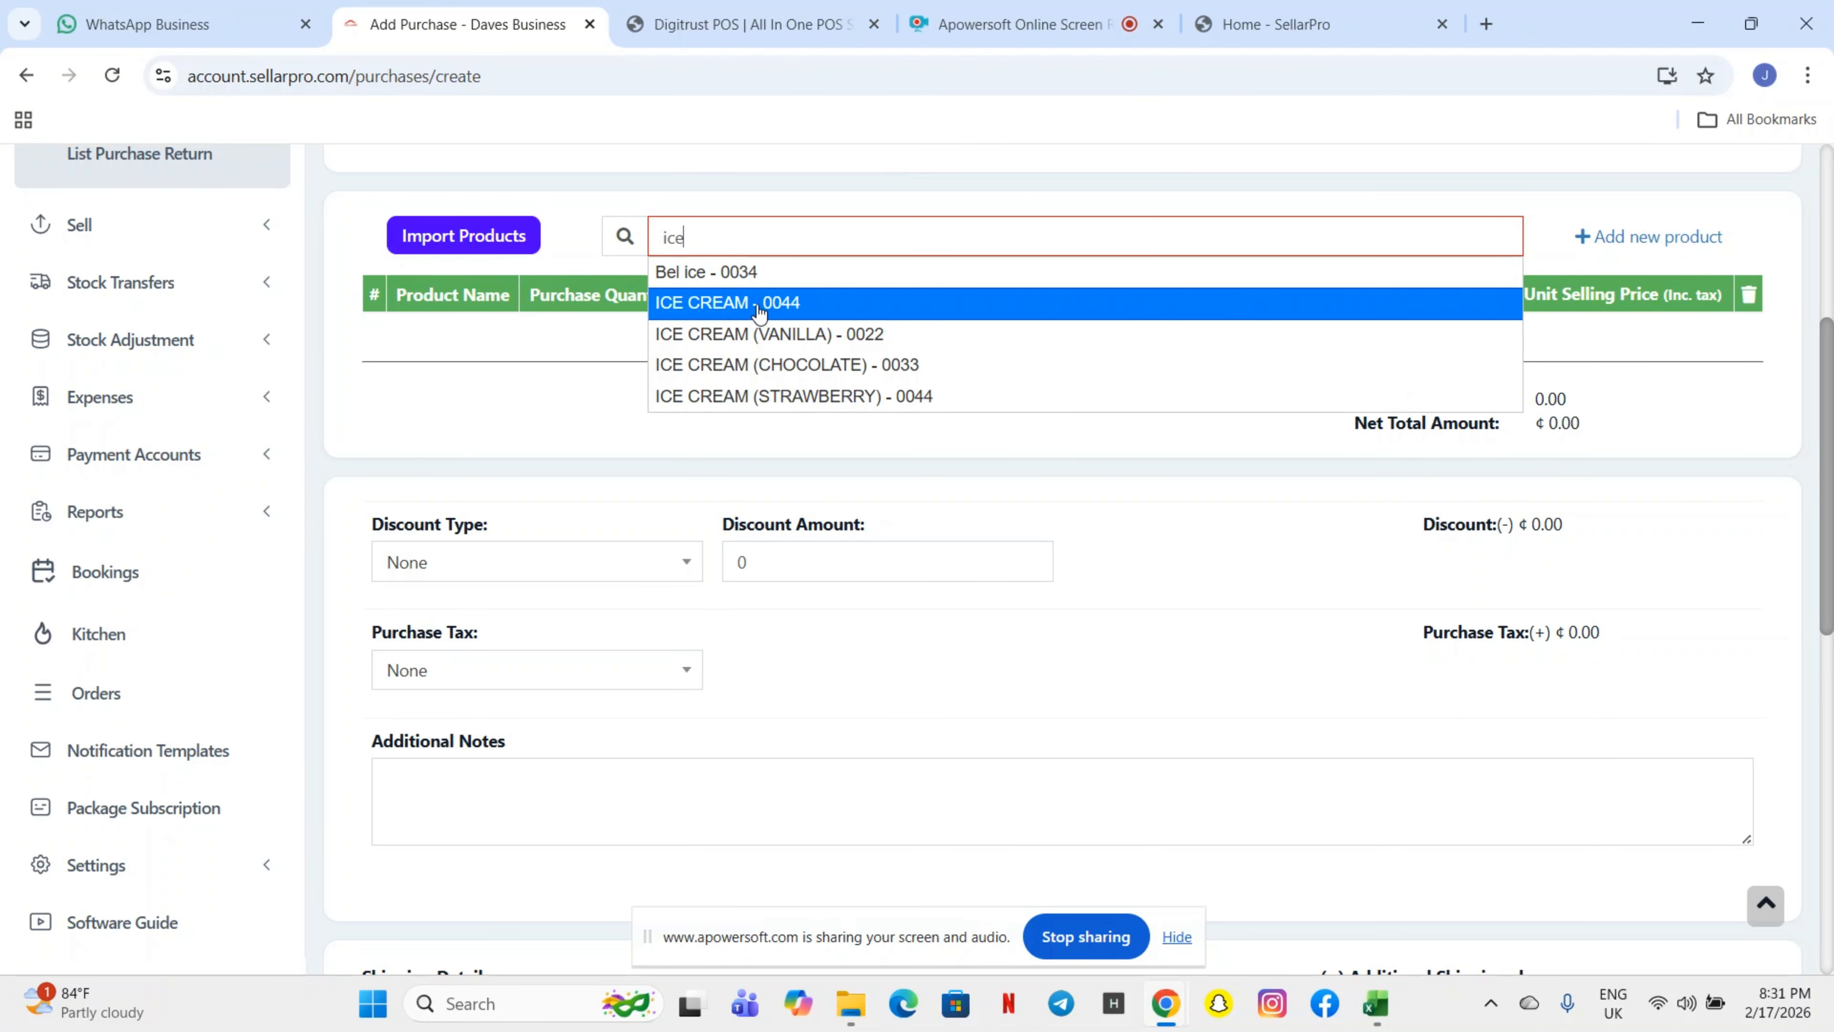
click(809, 275)
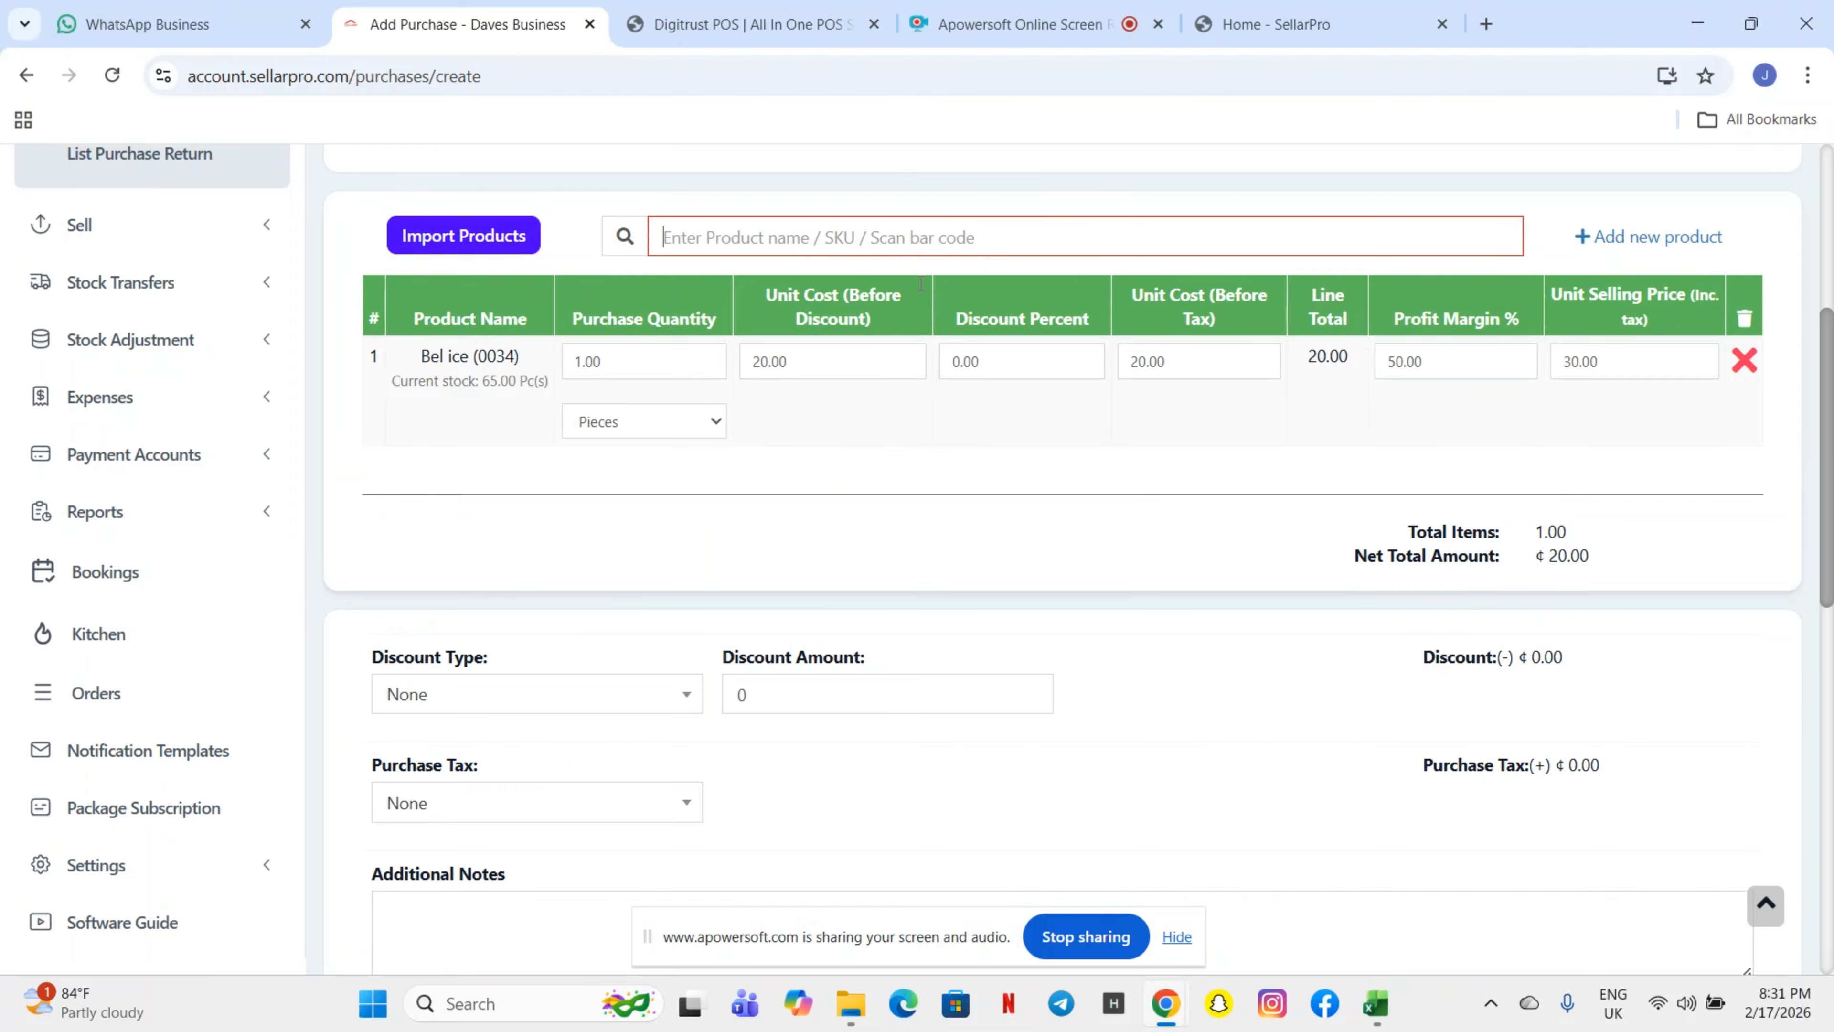
Step: Set the Bel ice purchase quantity to 30 and its unit cost before discount to 20
key(ctrl+a)
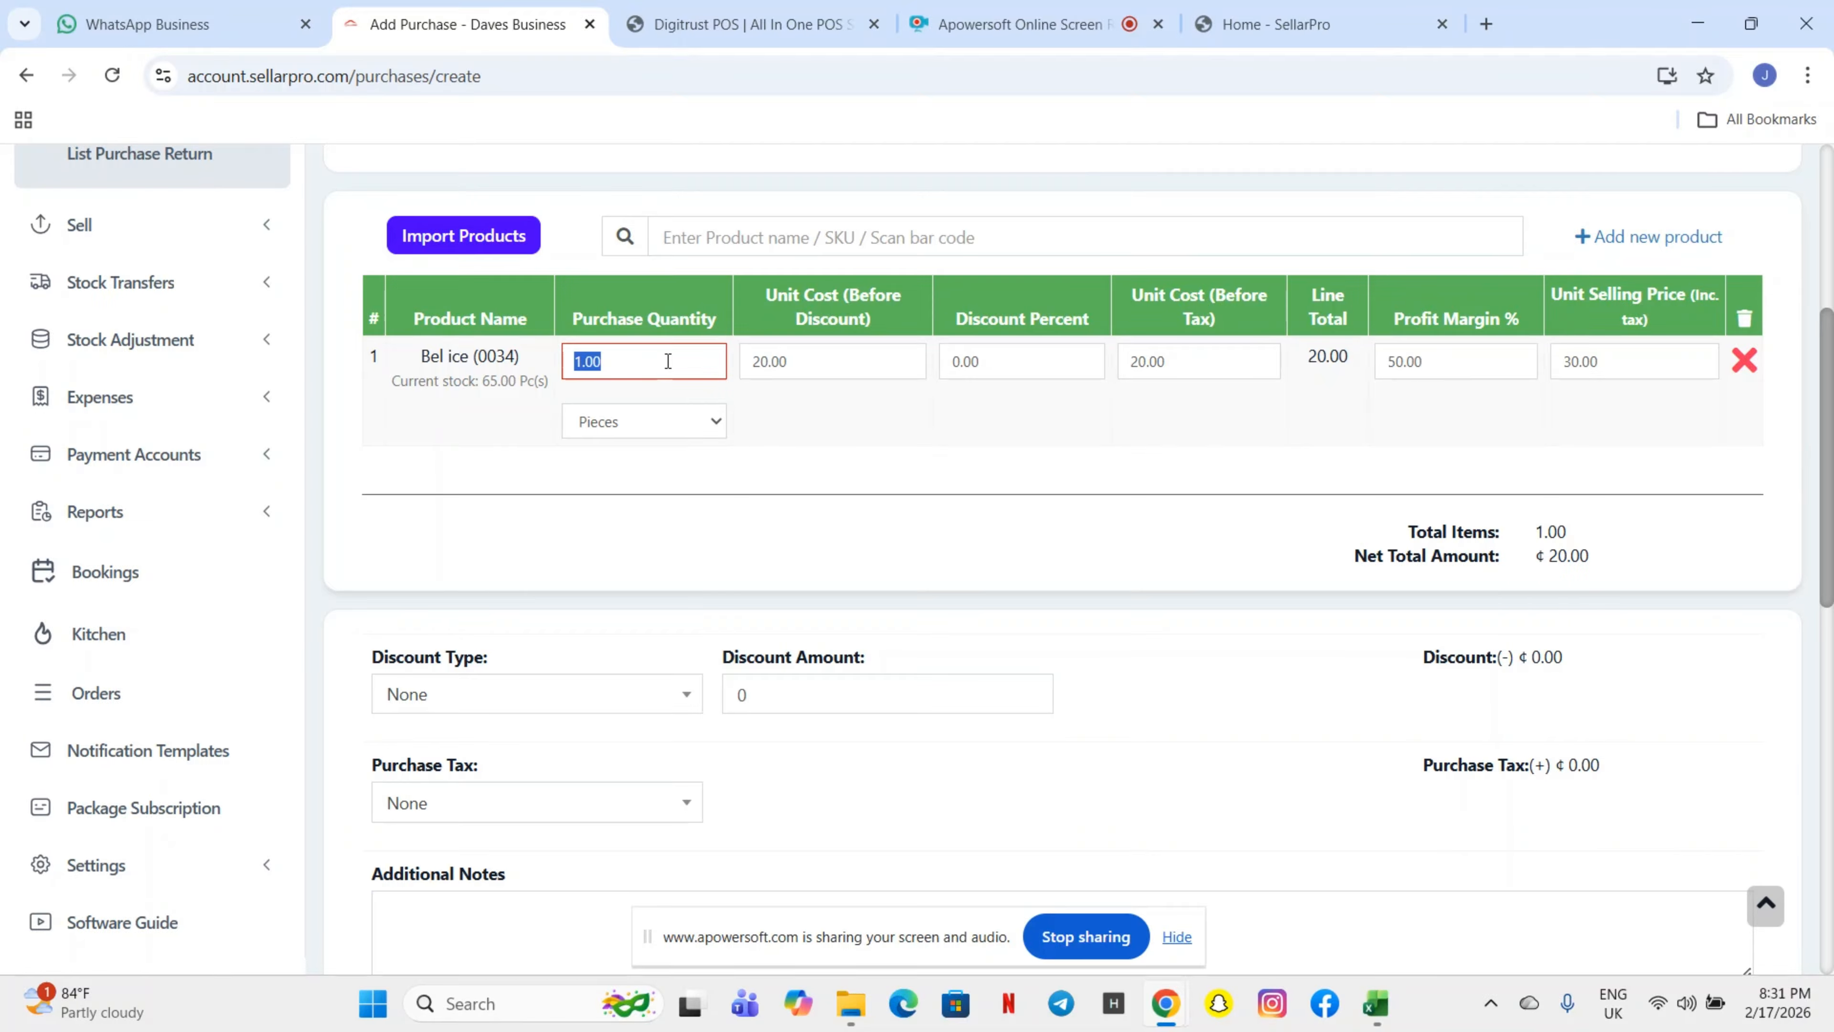
key(BackSpace)
text(30)
click(826, 355)
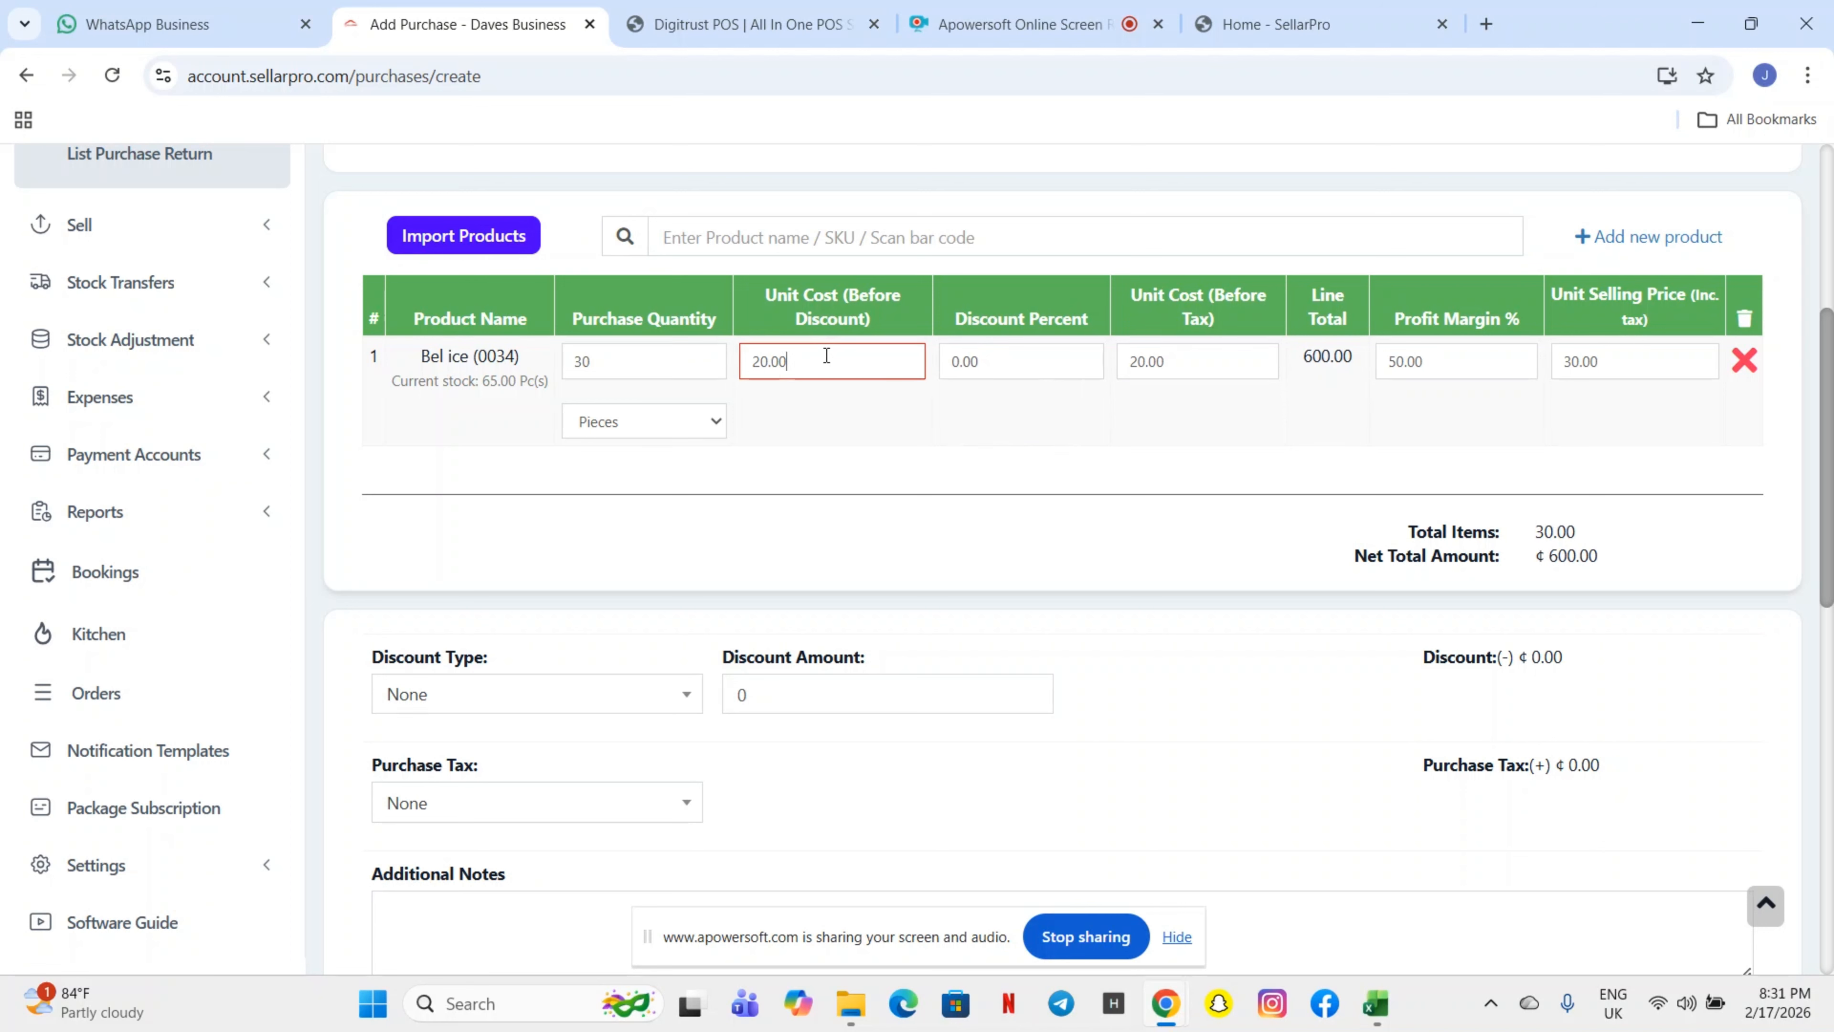
double_click(826, 356)
key(BackSpace)
text(20)
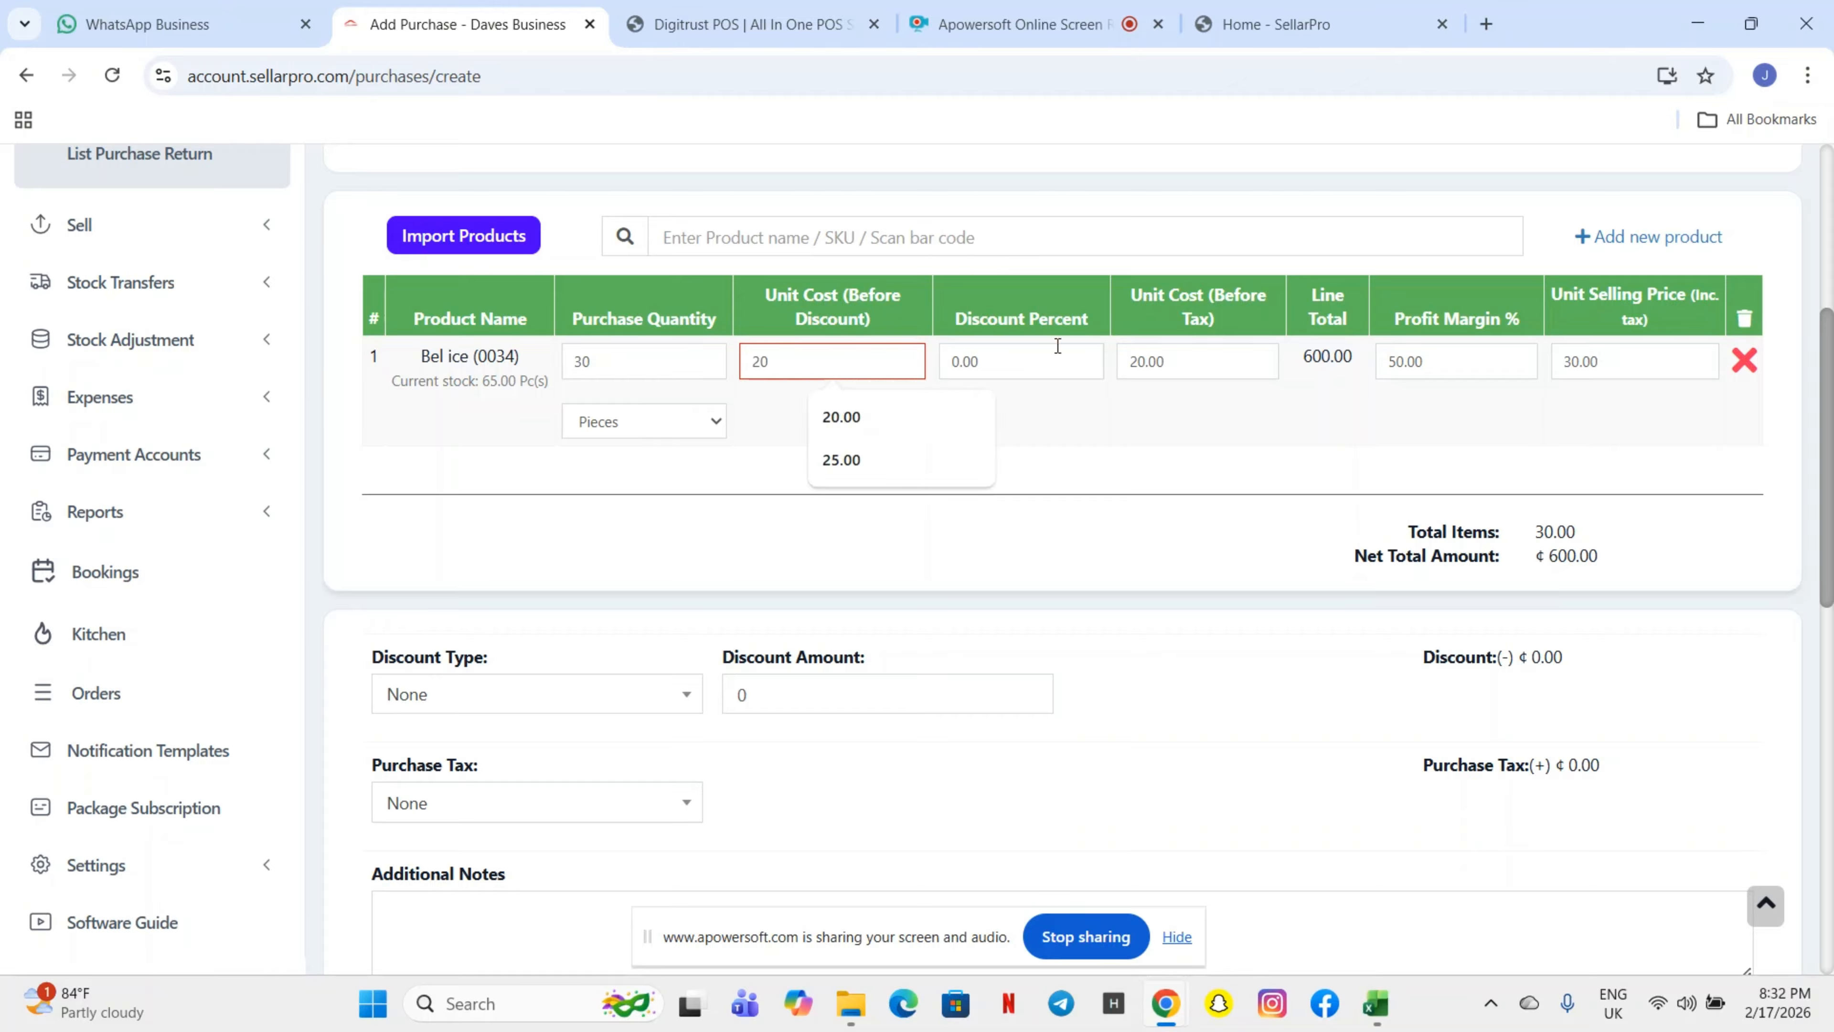
Step: Set the Bel ice unit cost before tax to 30 and its discount percent to 20
double_click(1202, 360)
key(BackSpace)
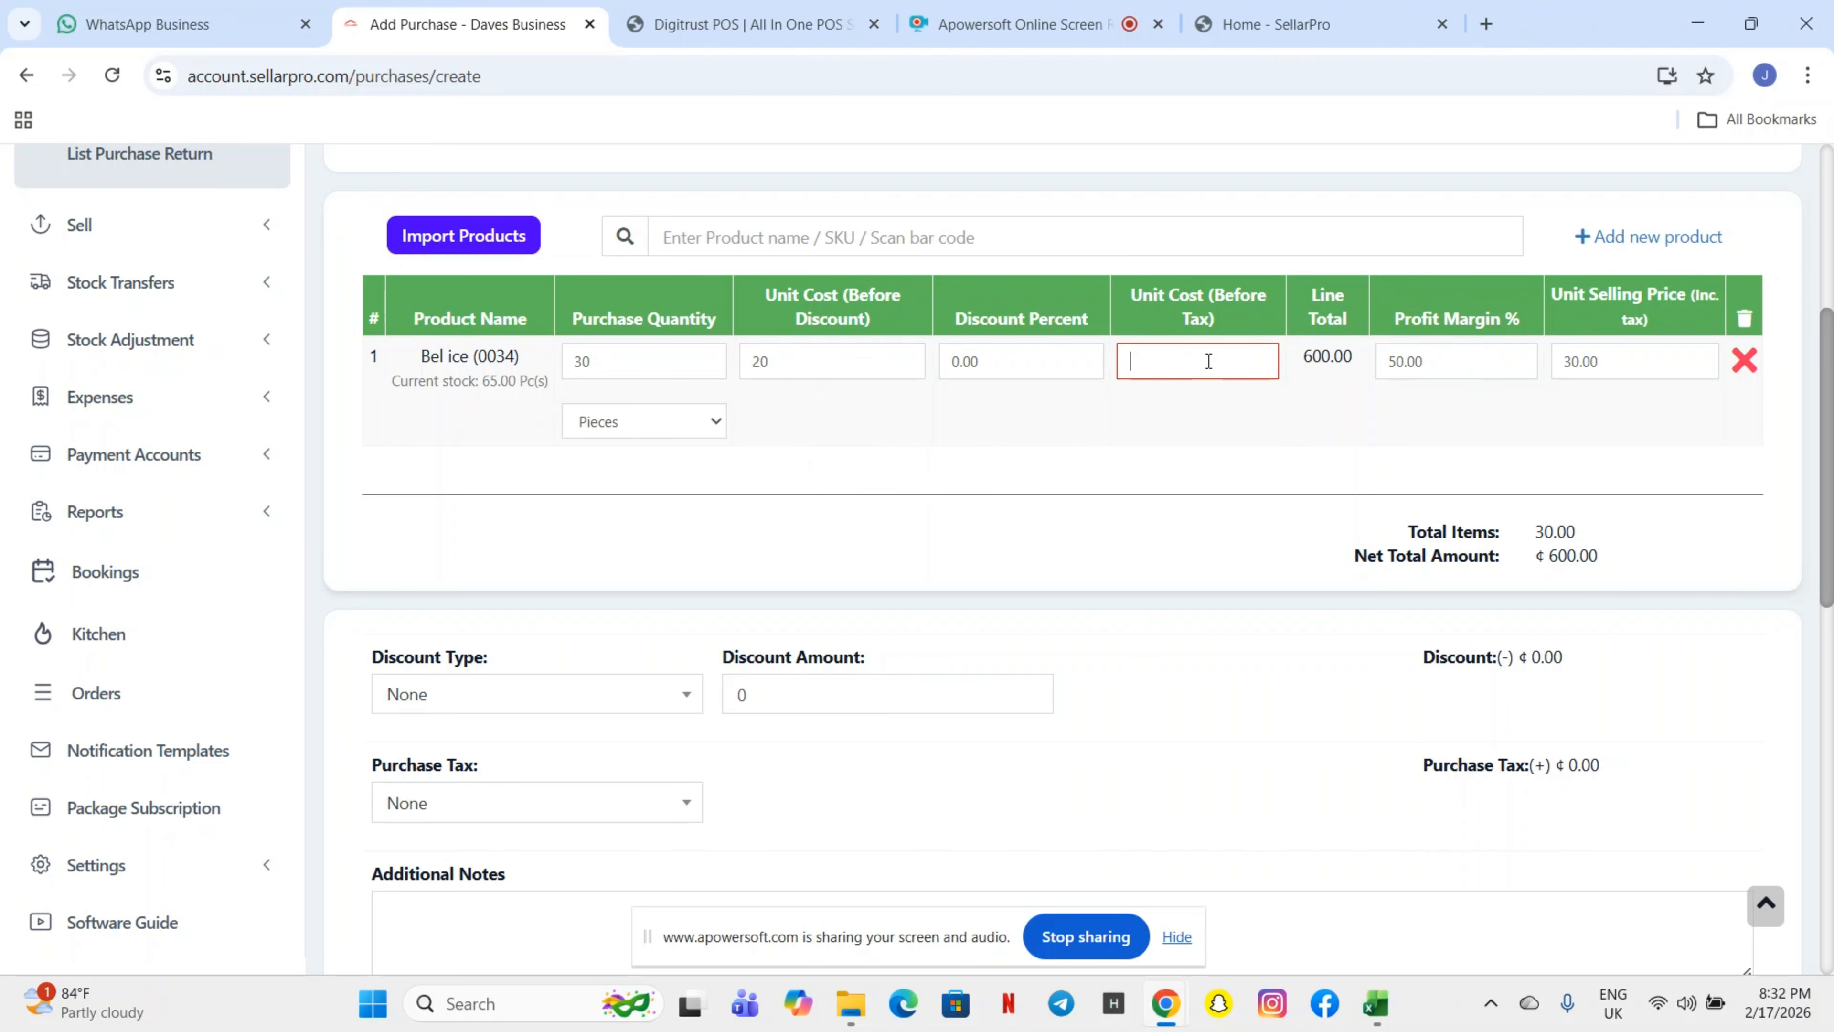
text(30)
double_click(989, 365)
key(BackSpace)
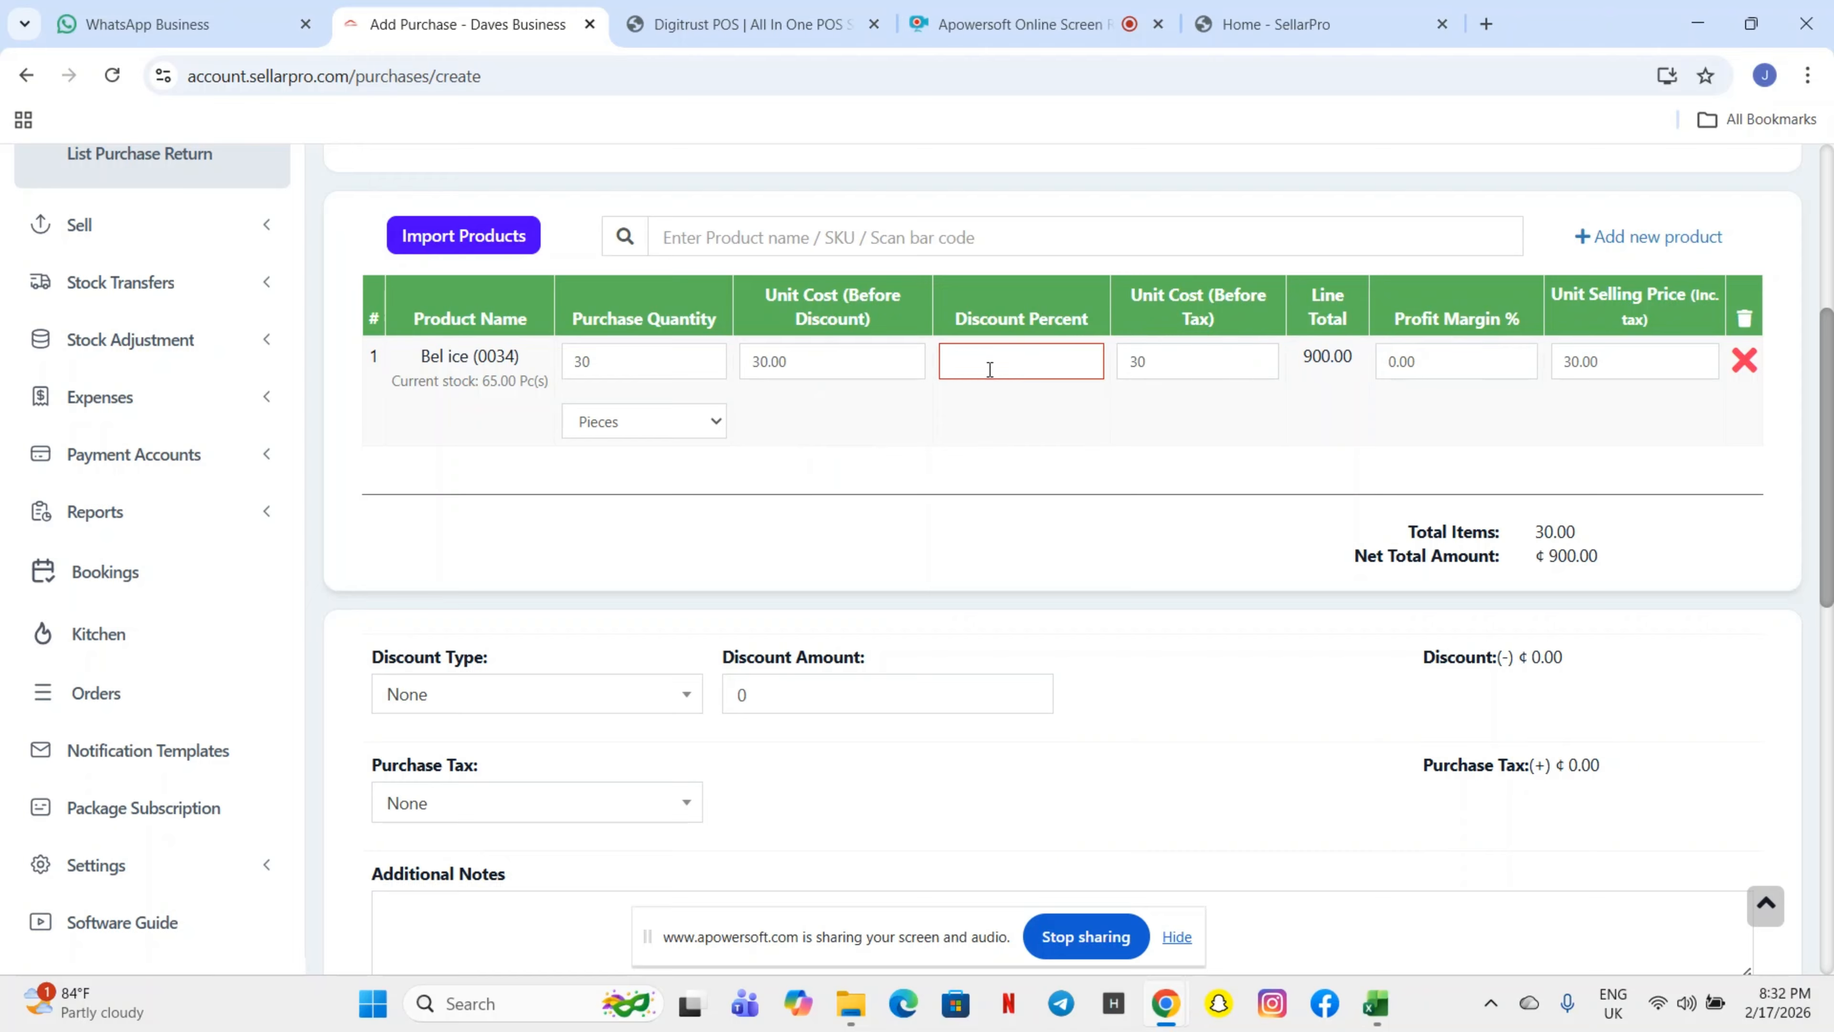
text(20)
Step: Set the Bel ice unit selling price including tax to 40 and keep its purchase unit as Pieces
click(1660, 361)
key(ctrl+a)
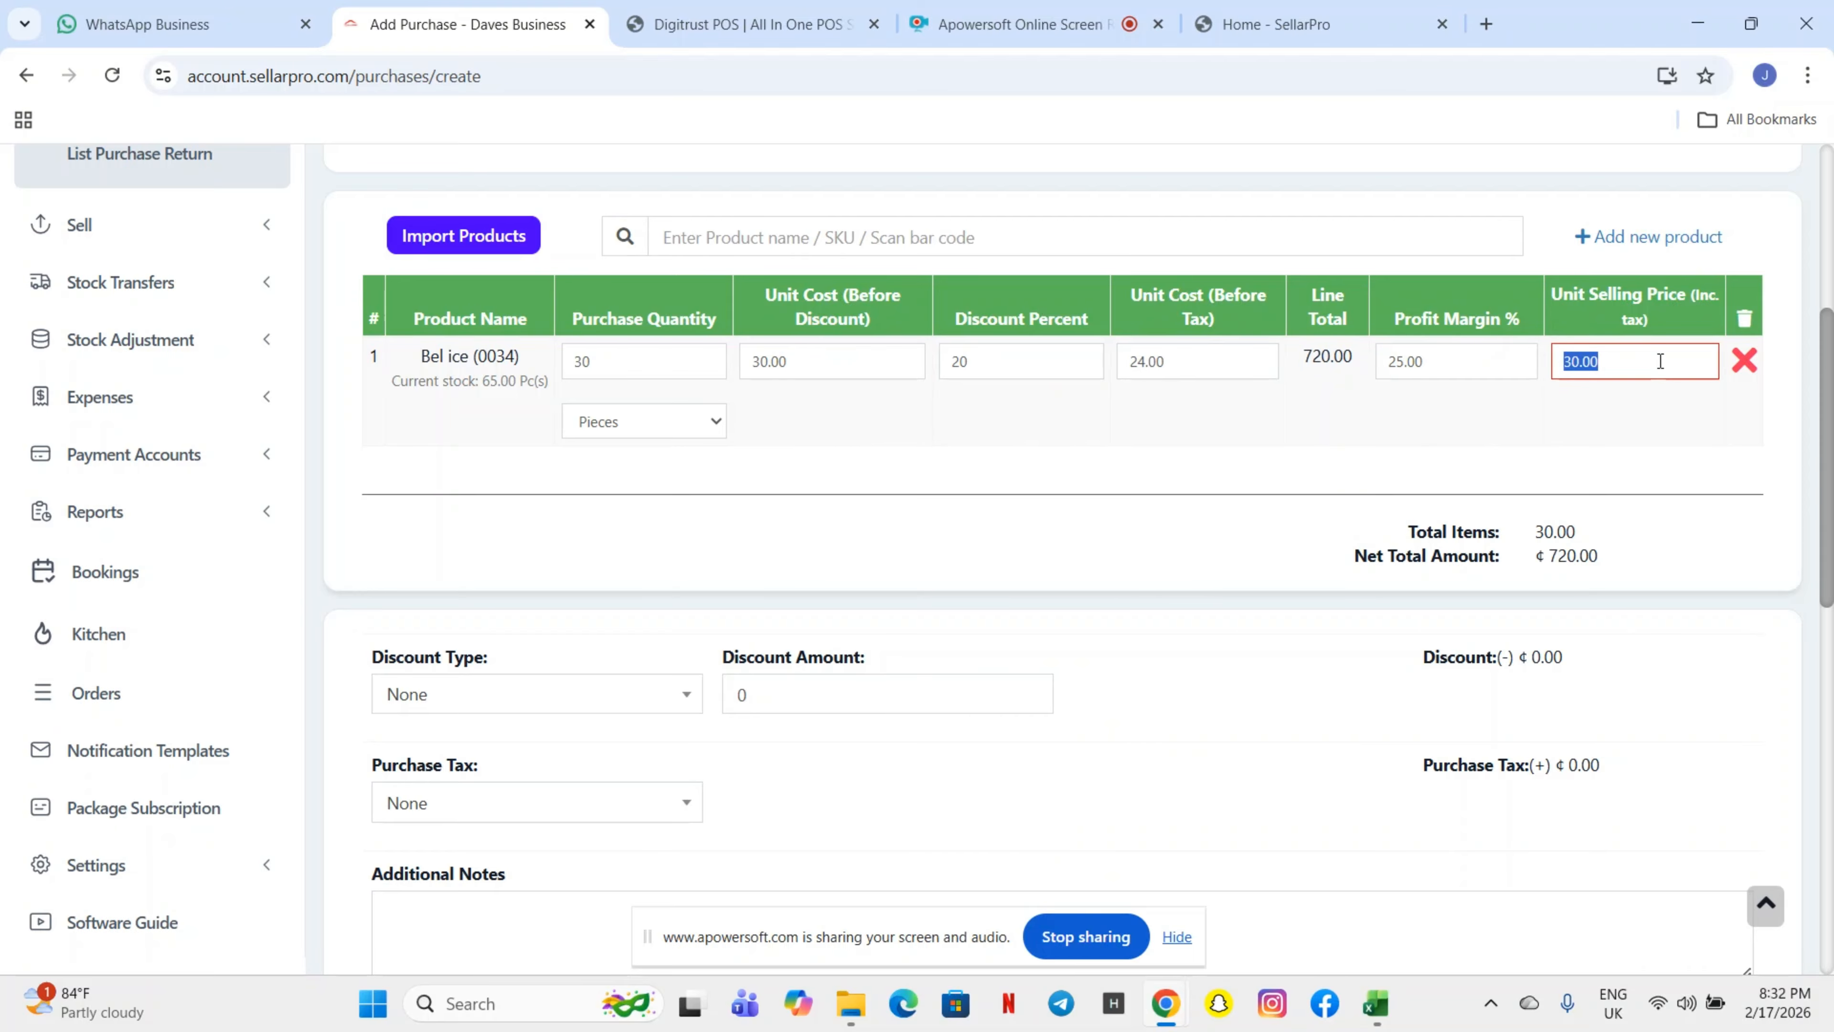
key(BackSpace)
text(40)
key(BackSpace)
key(BackSpace)
text(300)
key(BackSpace)
key(BackSpace)
text(40)
scroll(1157, 565, down, 3)
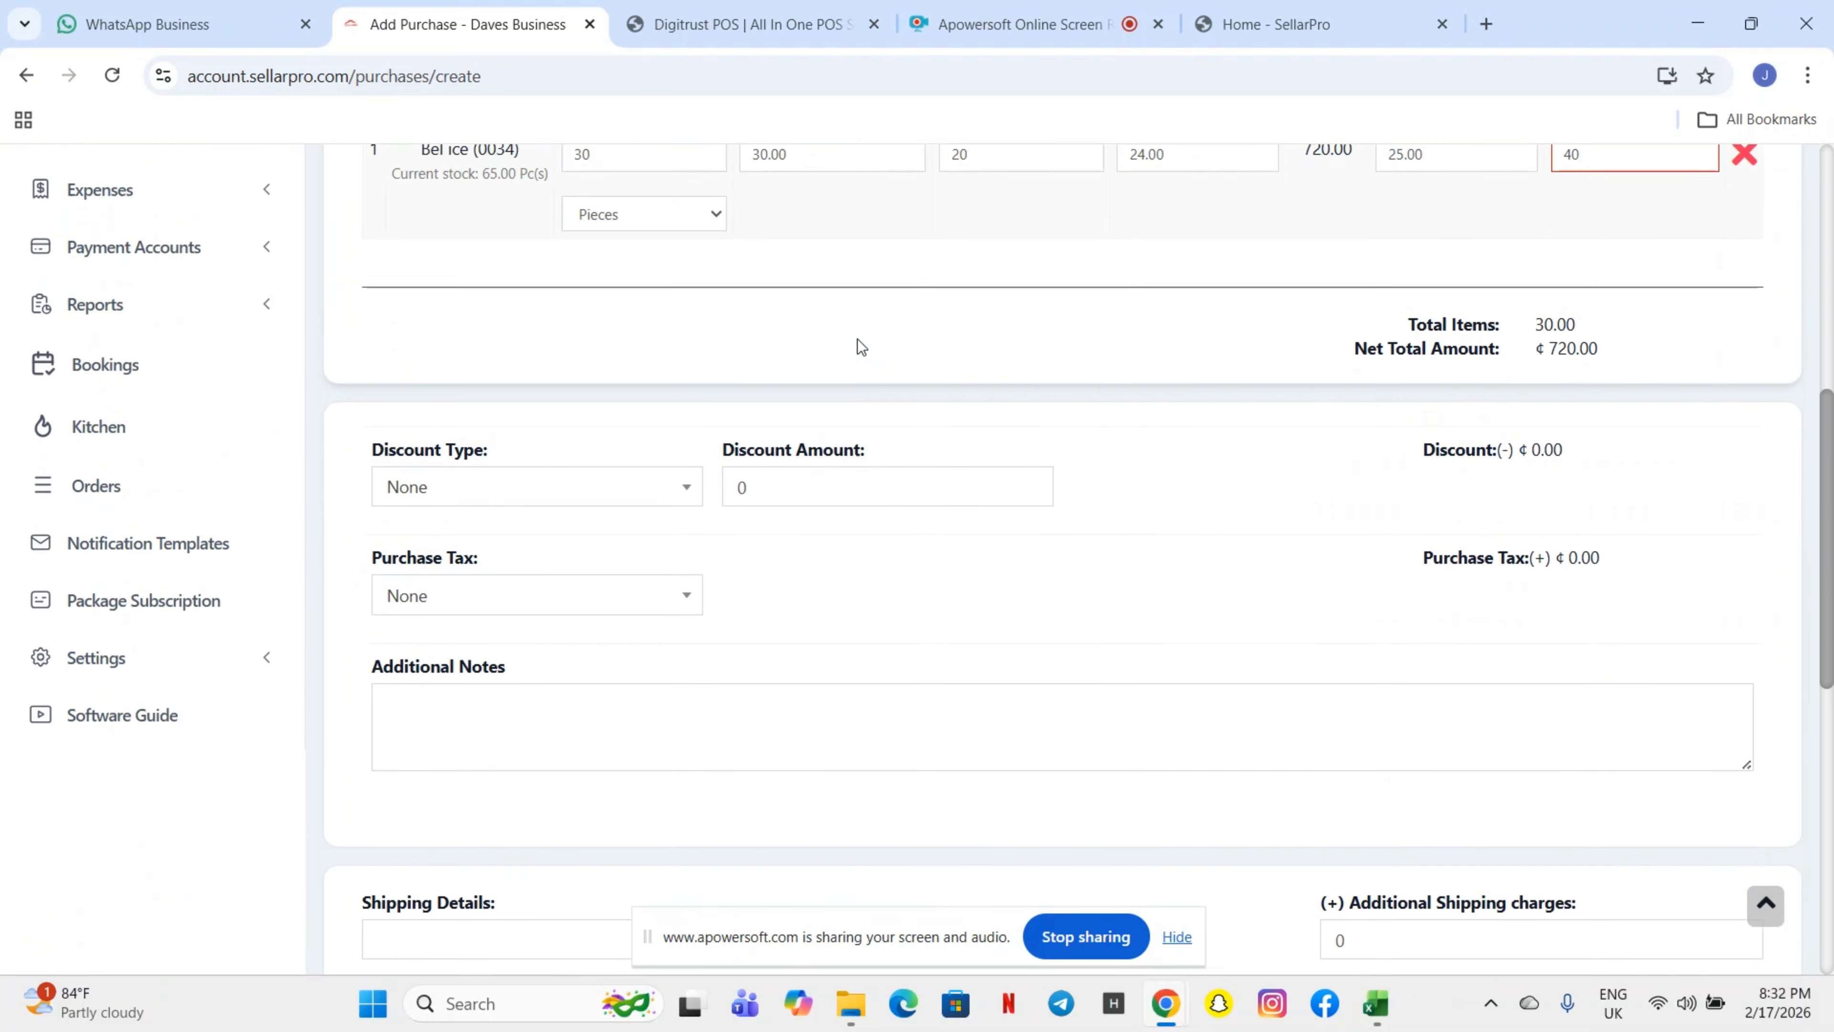
scroll(859, 347, up, 1)
click(689, 245)
click(678, 284)
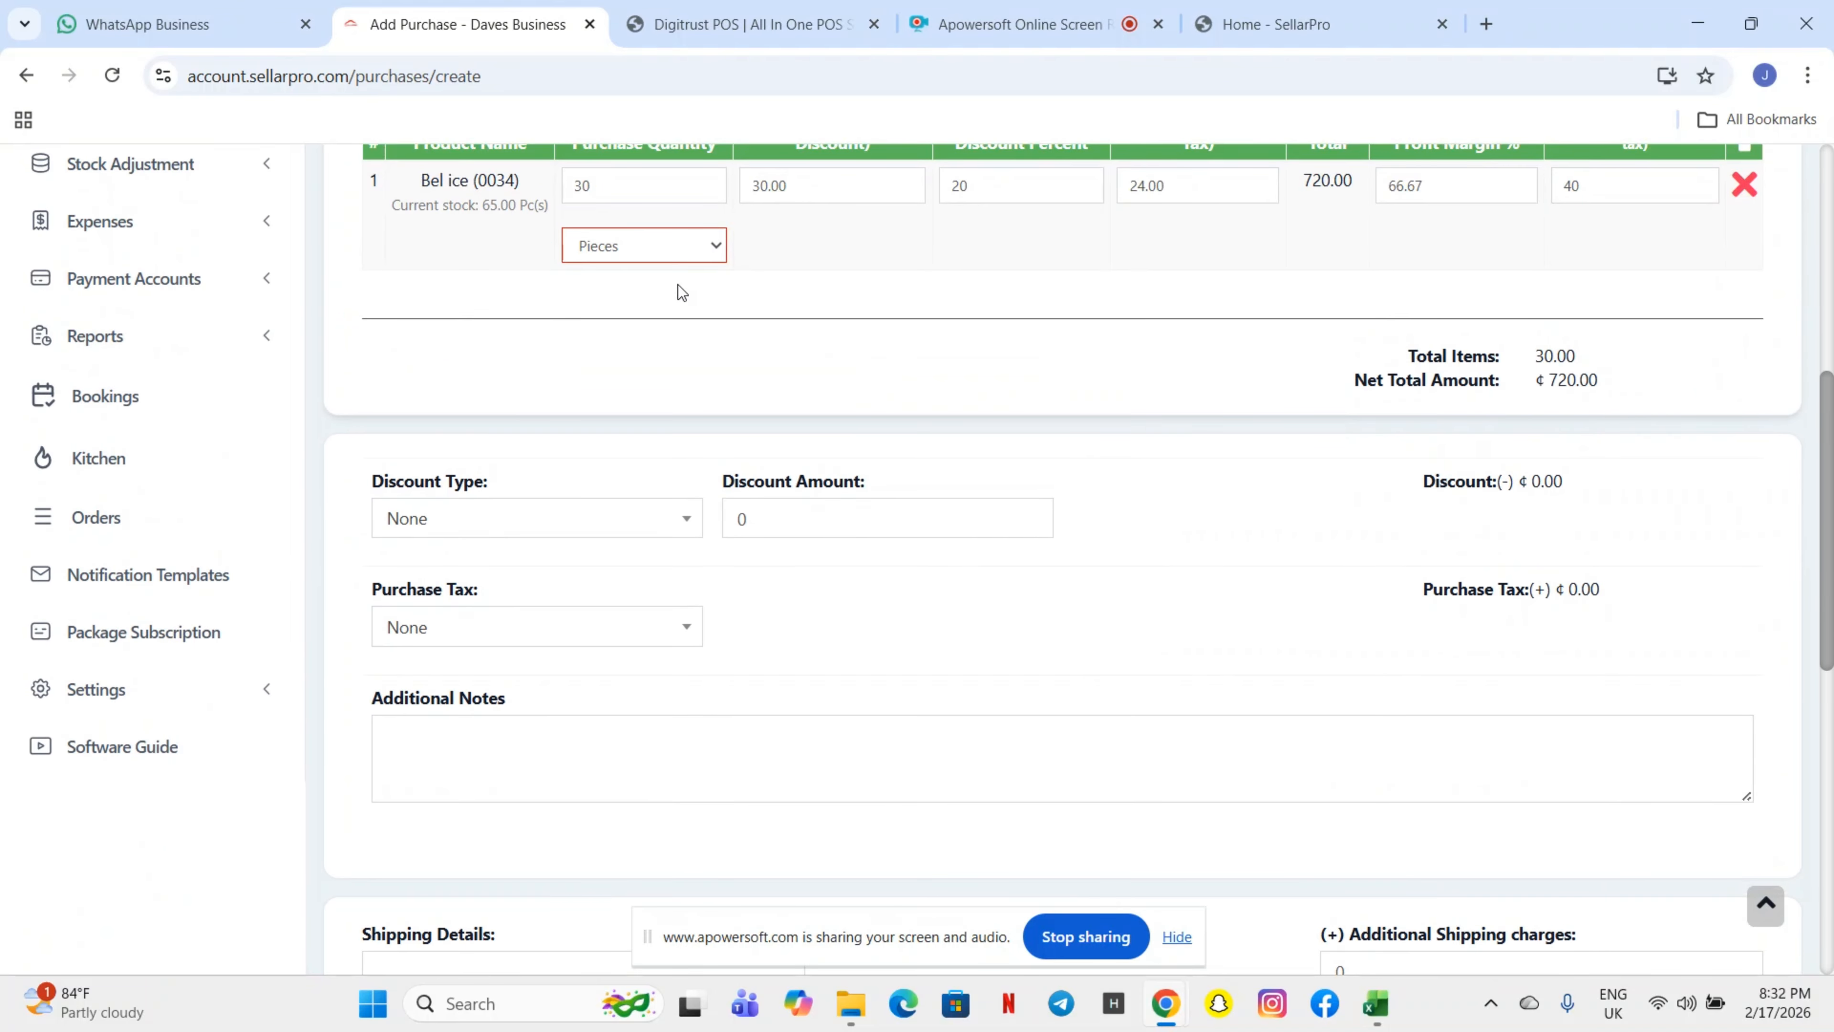
scroll(986, 370, up, 1)
scroll(986, 370, down, 4)
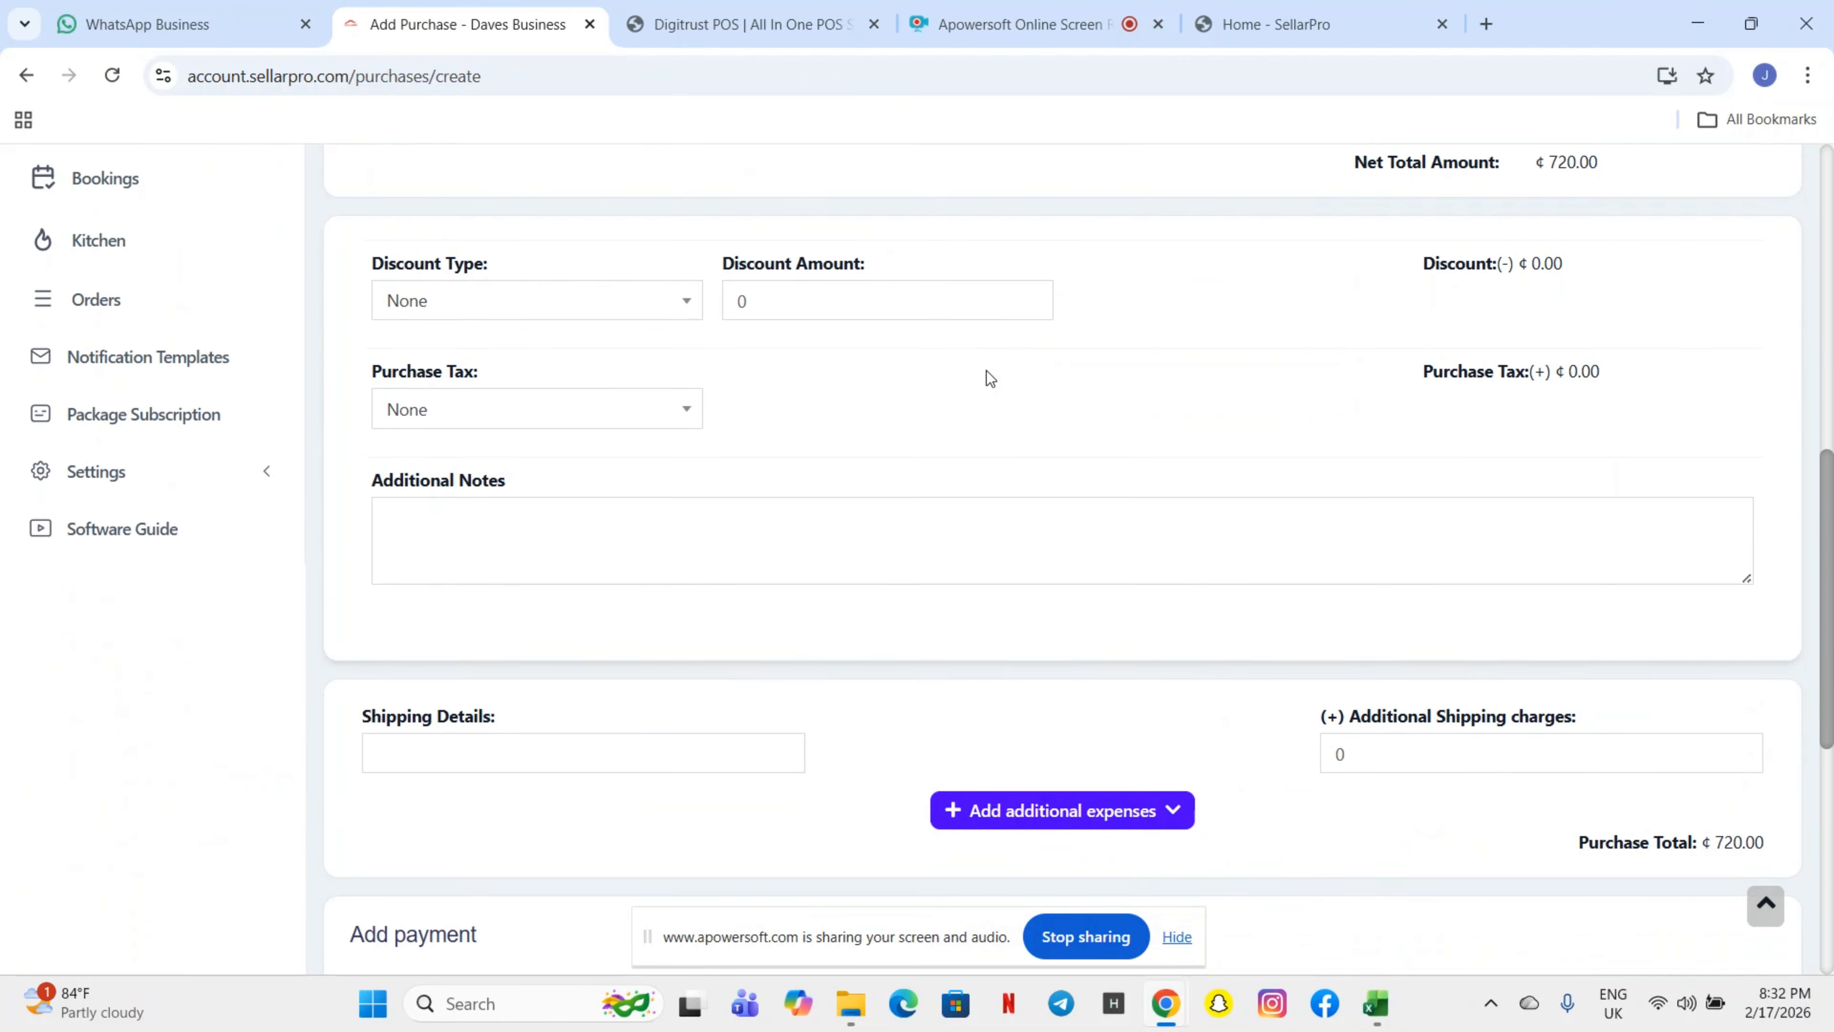
scroll(1285, 187, up, 5)
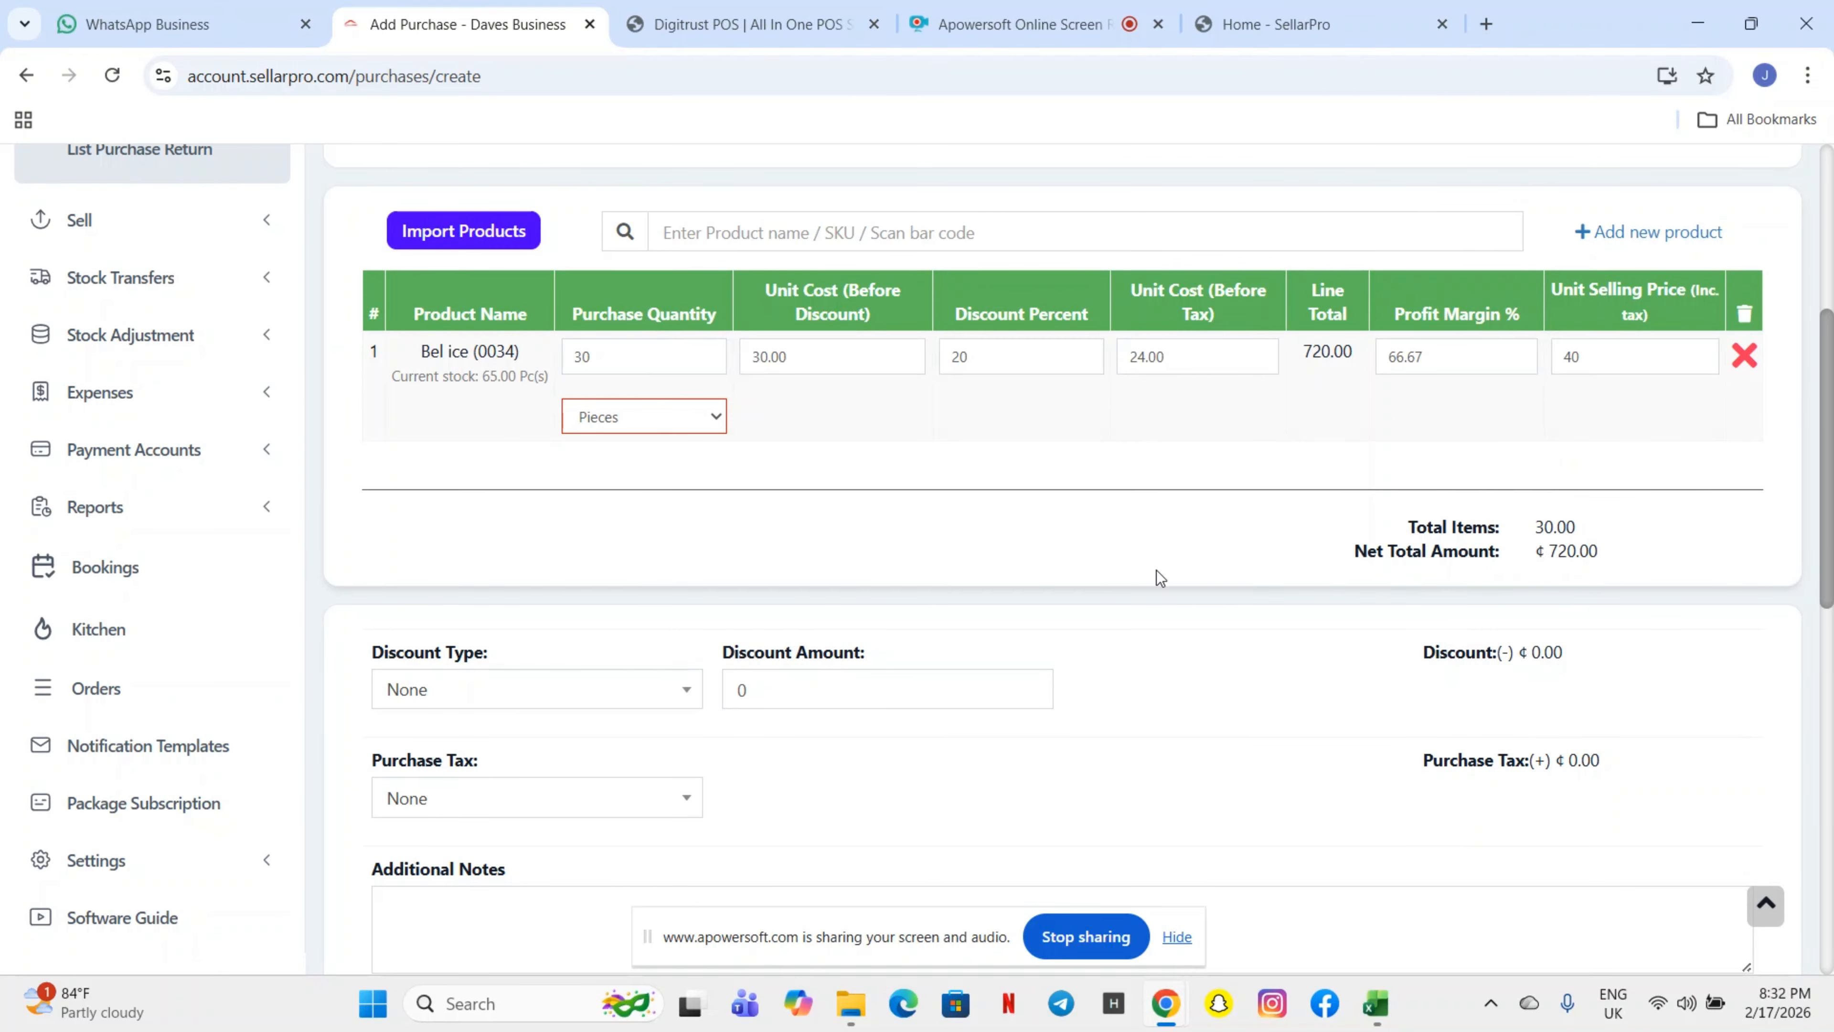
scroll(1112, 567, down, 1)
scroll(1109, 561, down, 4)
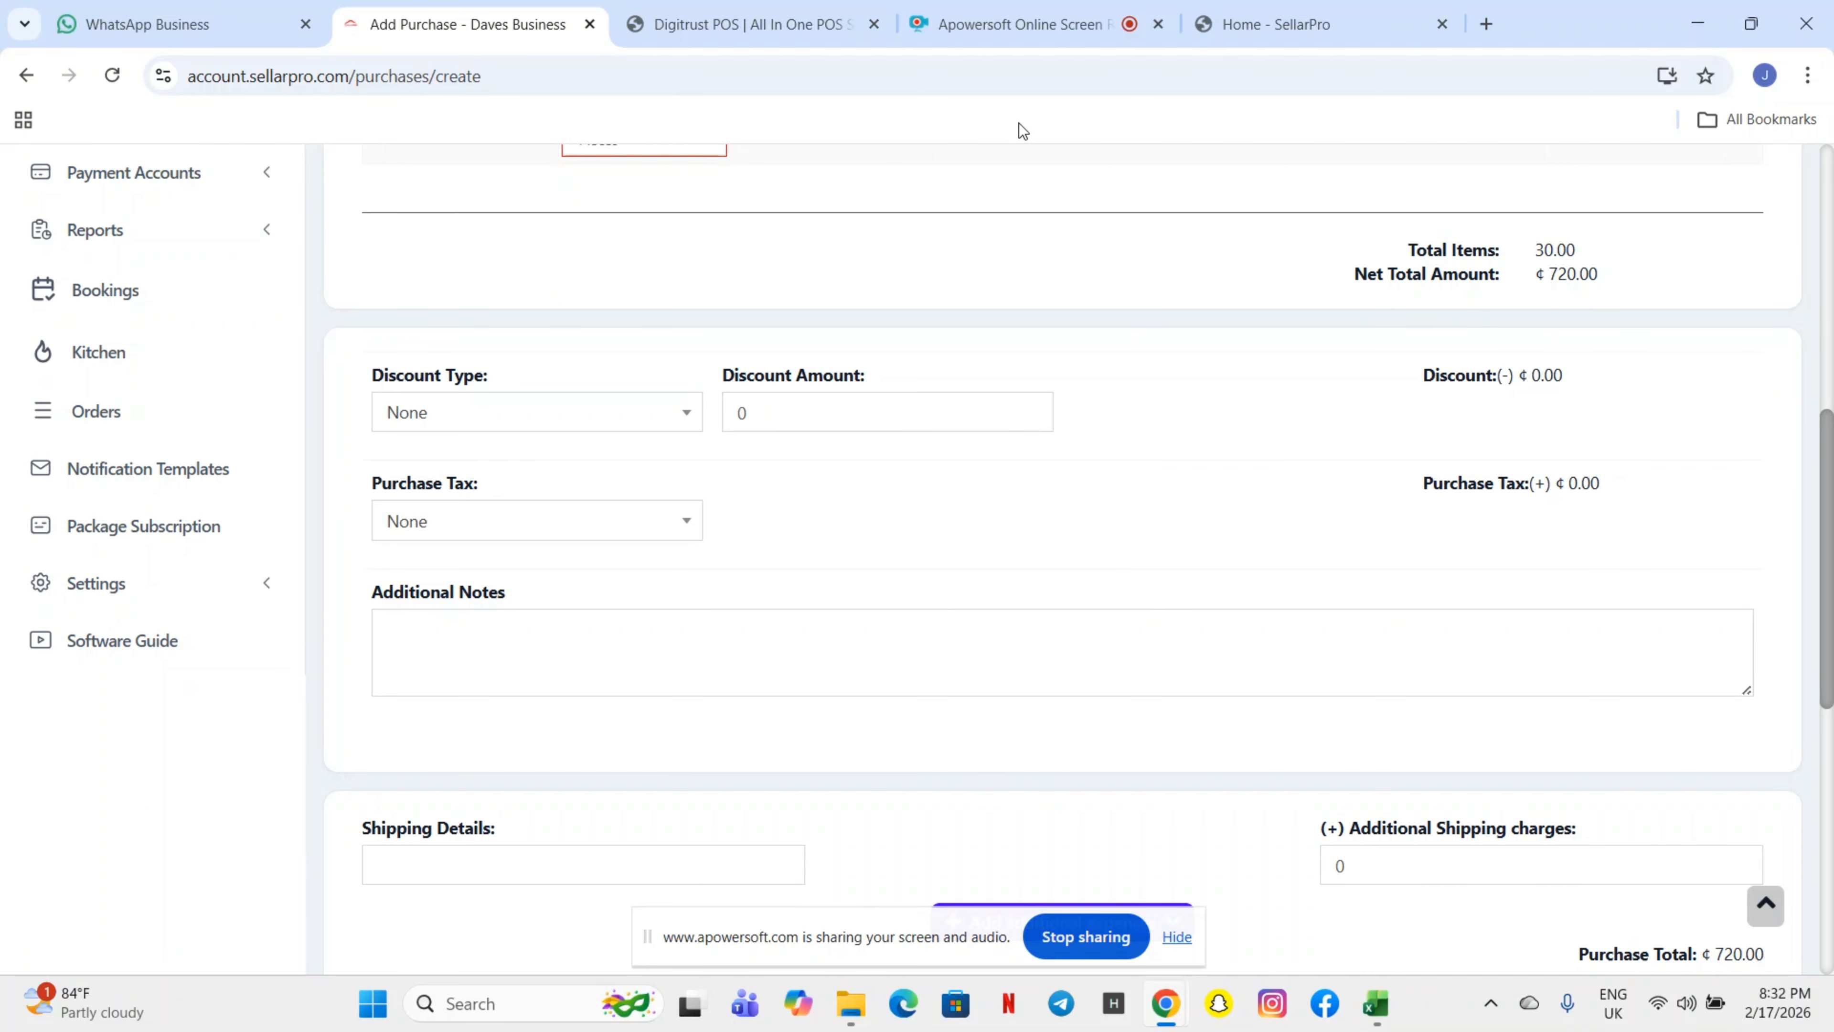
scroll(1029, 251, up, 7)
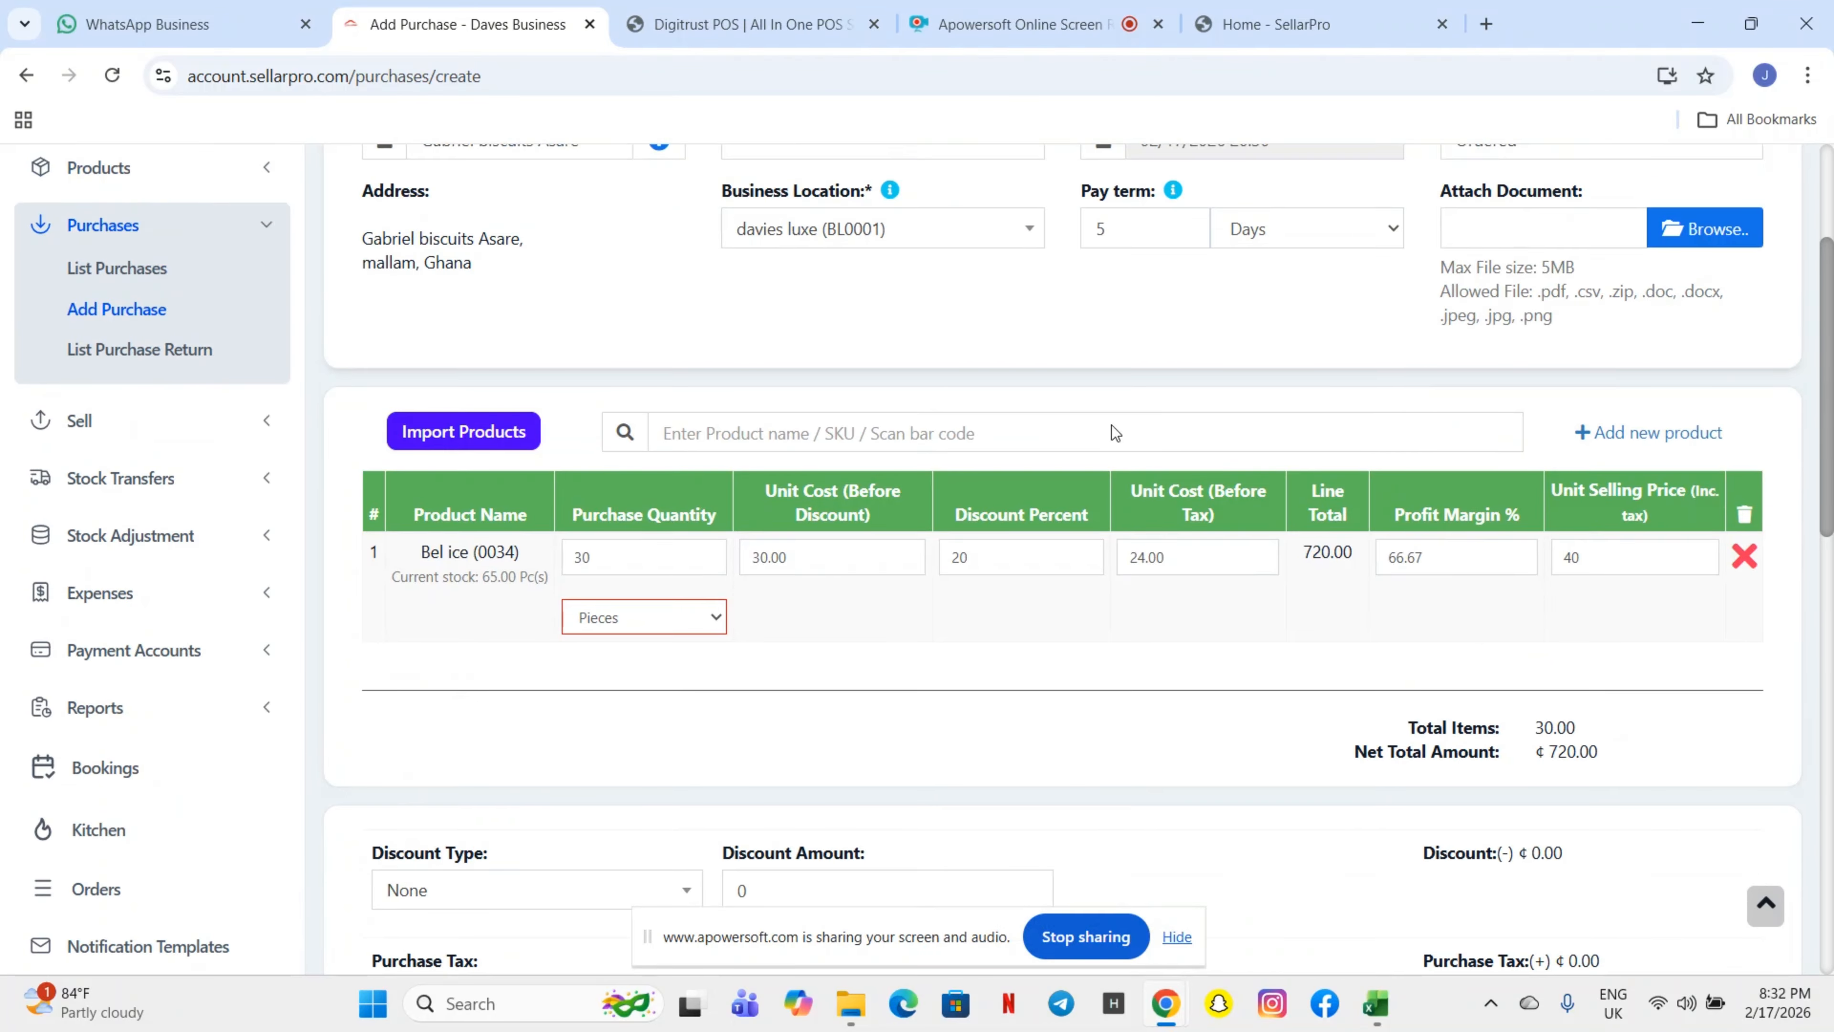
Step: Try to find another product by searching for "vanill", close the new-product form without saving, and clear the search text
click(702, 423)
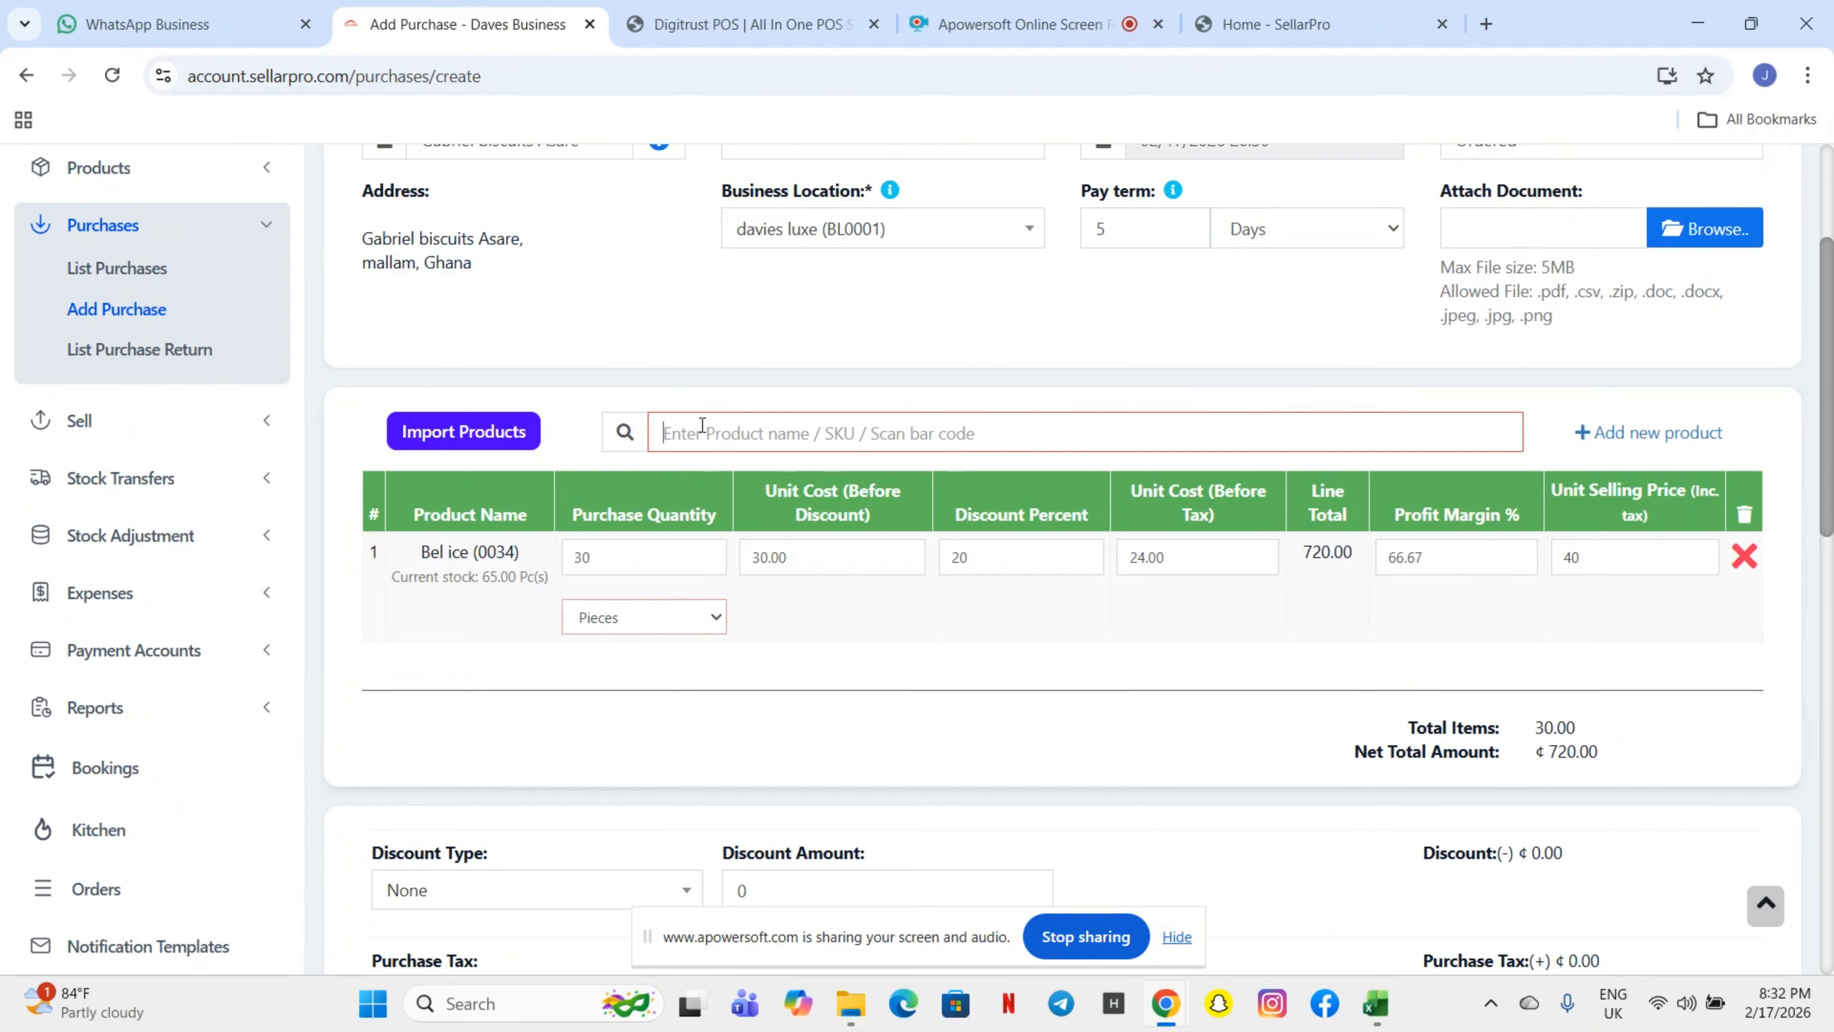
text(v)
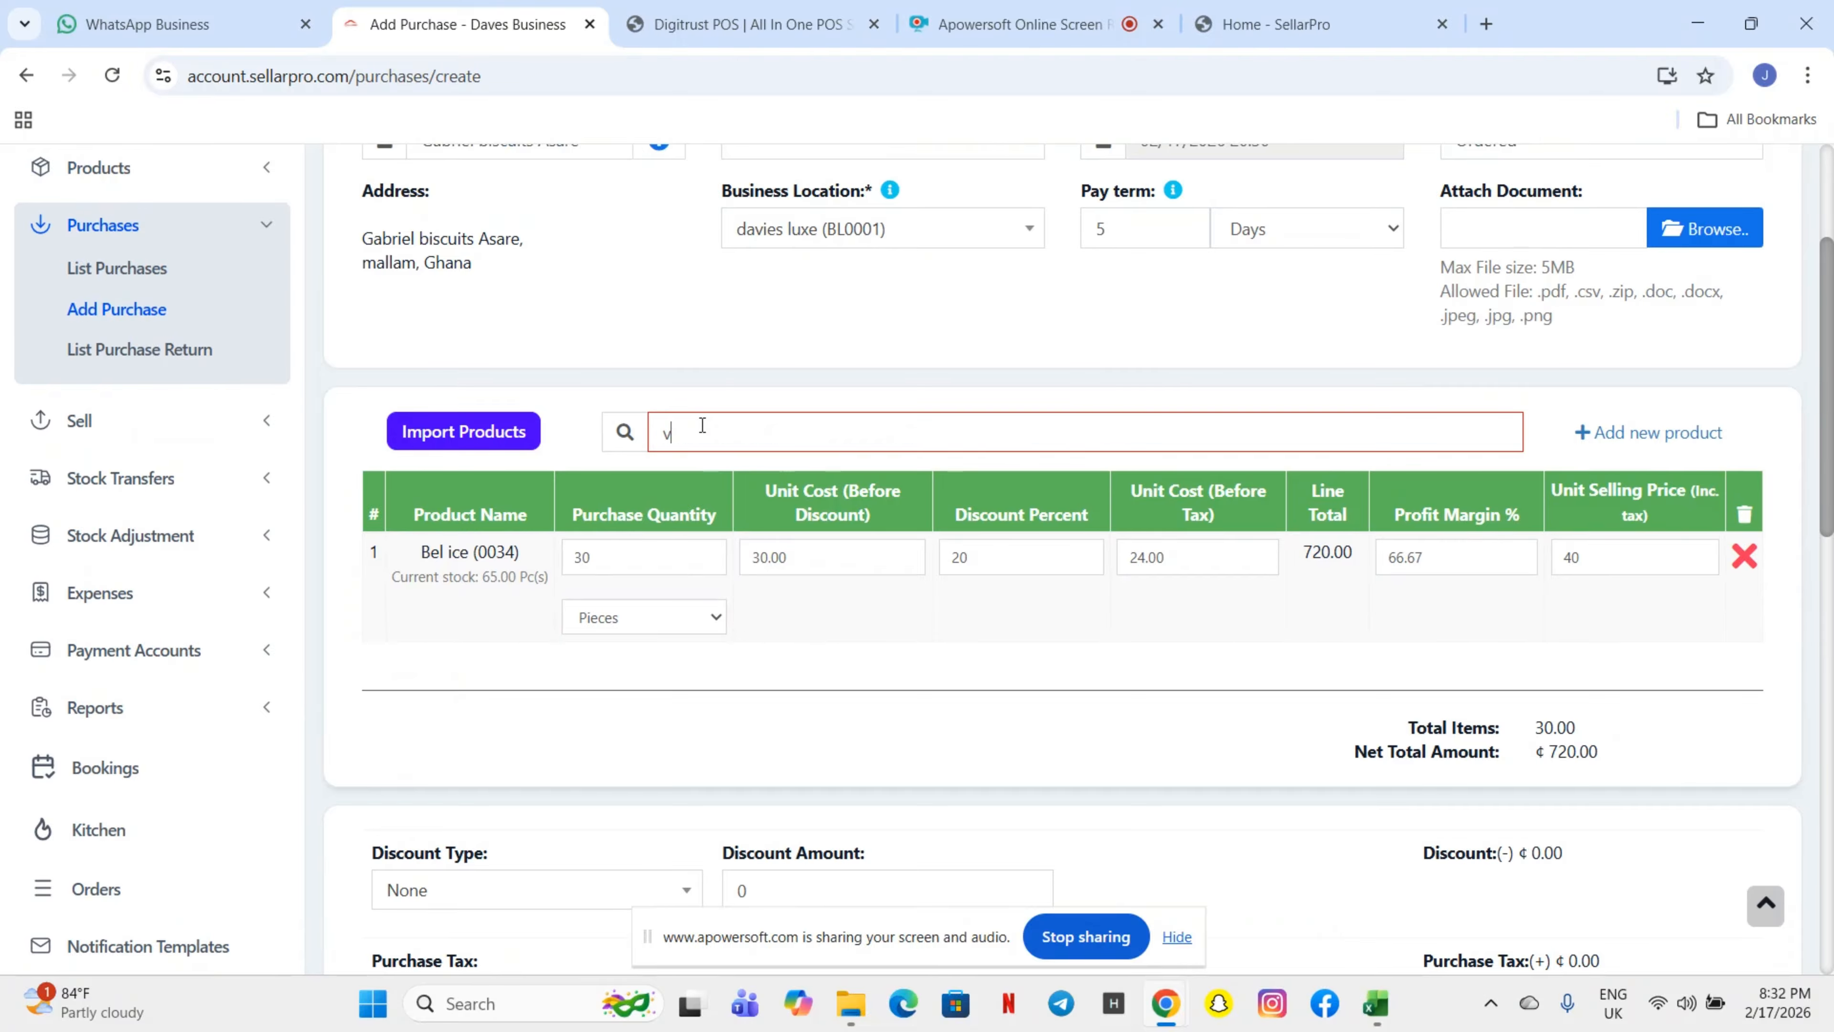
text(anill)
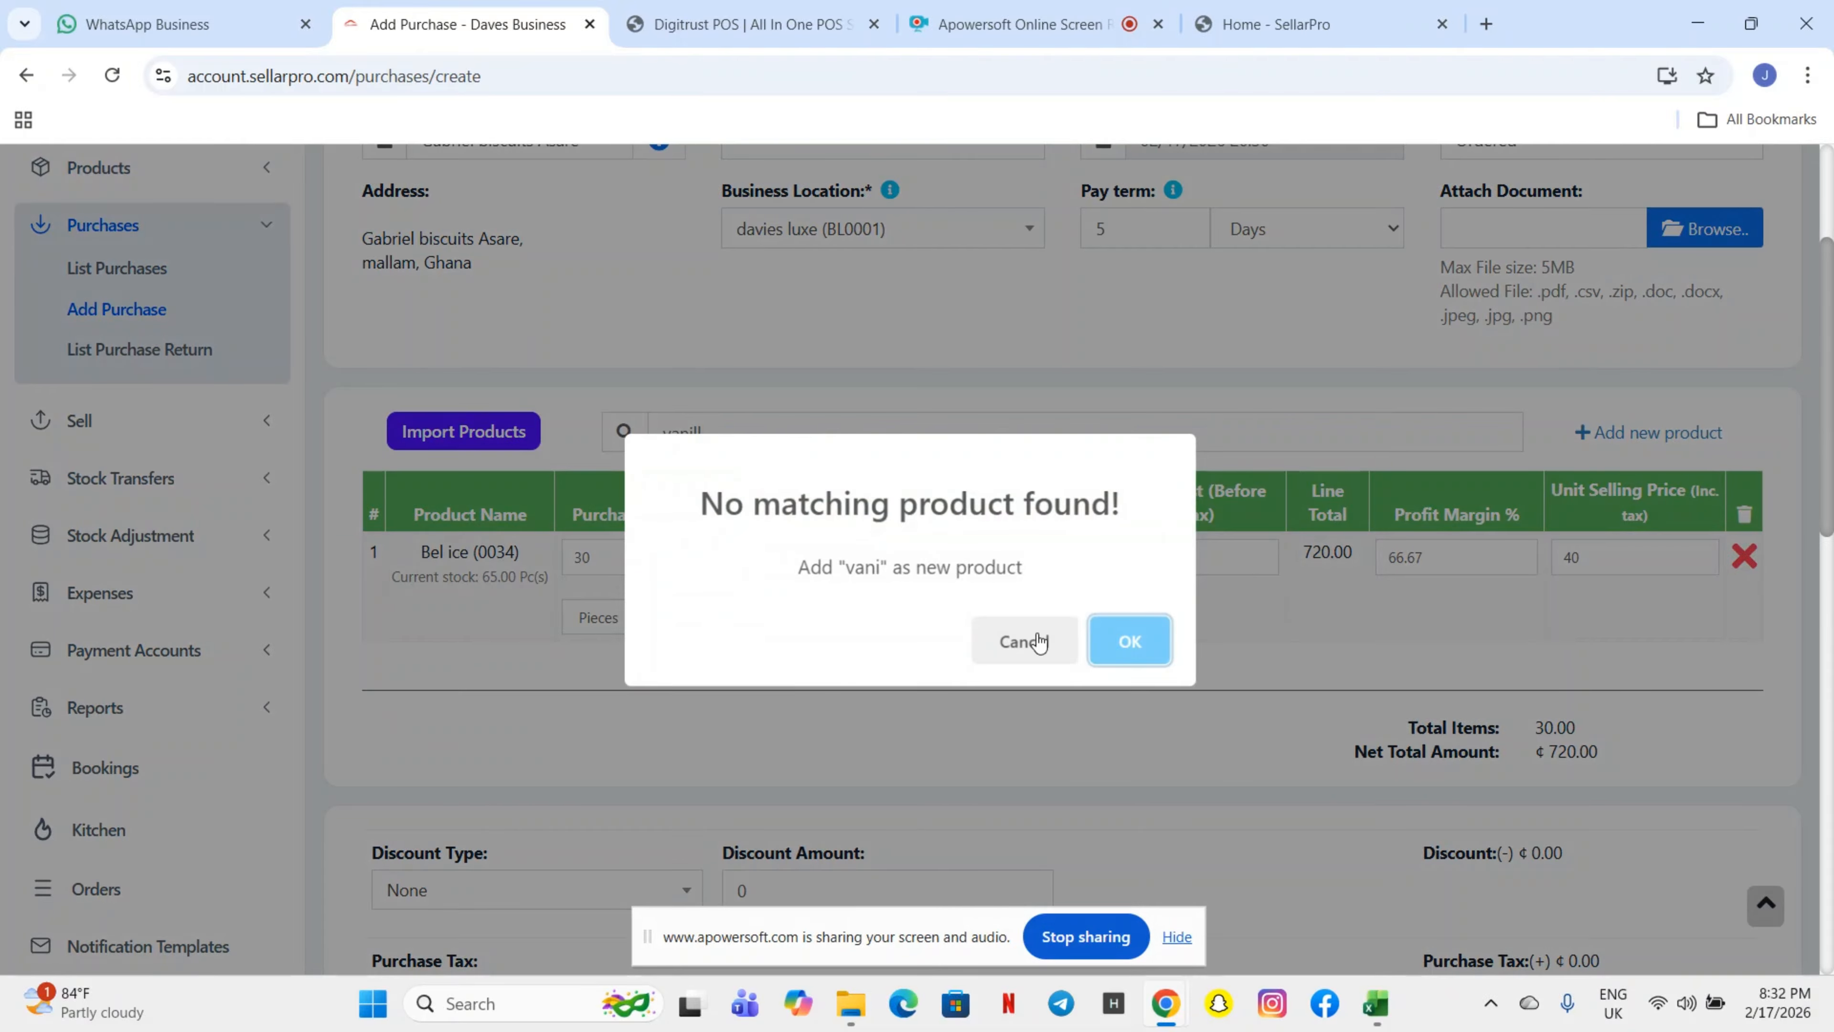
click(1127, 638)
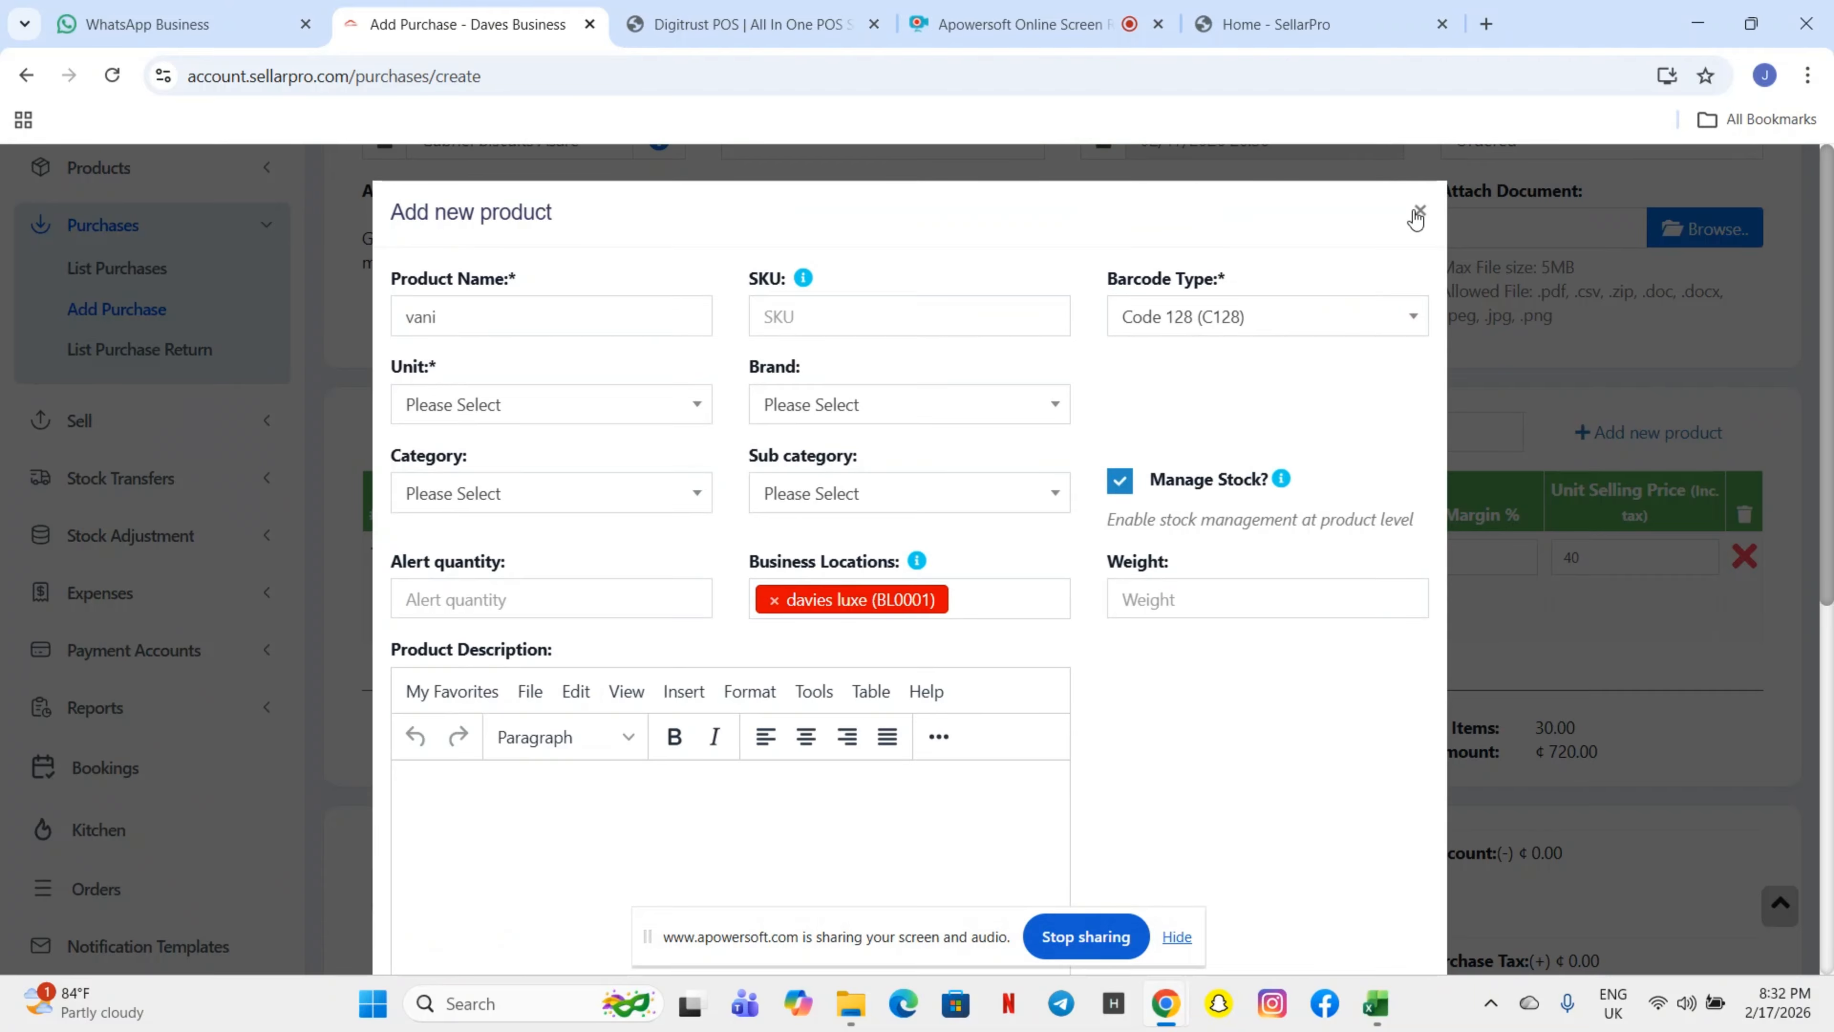
click(1417, 210)
double_click(780, 432)
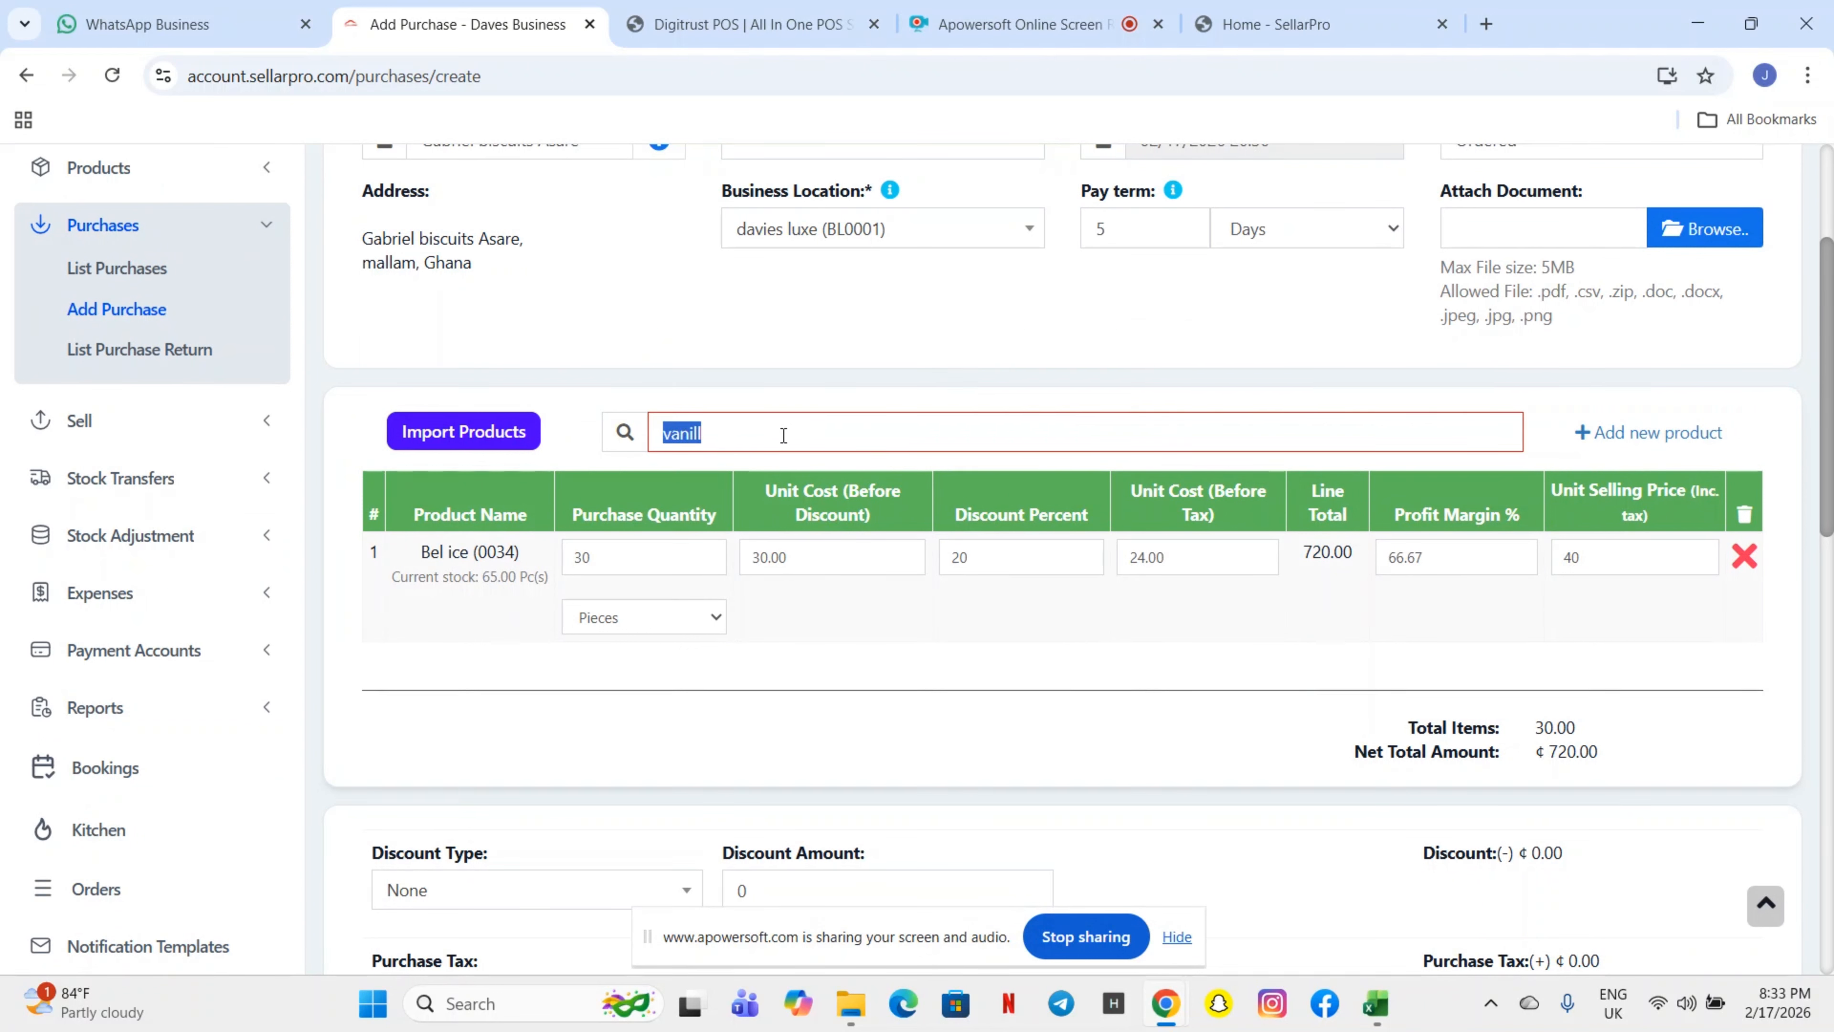
key(BackSpace)
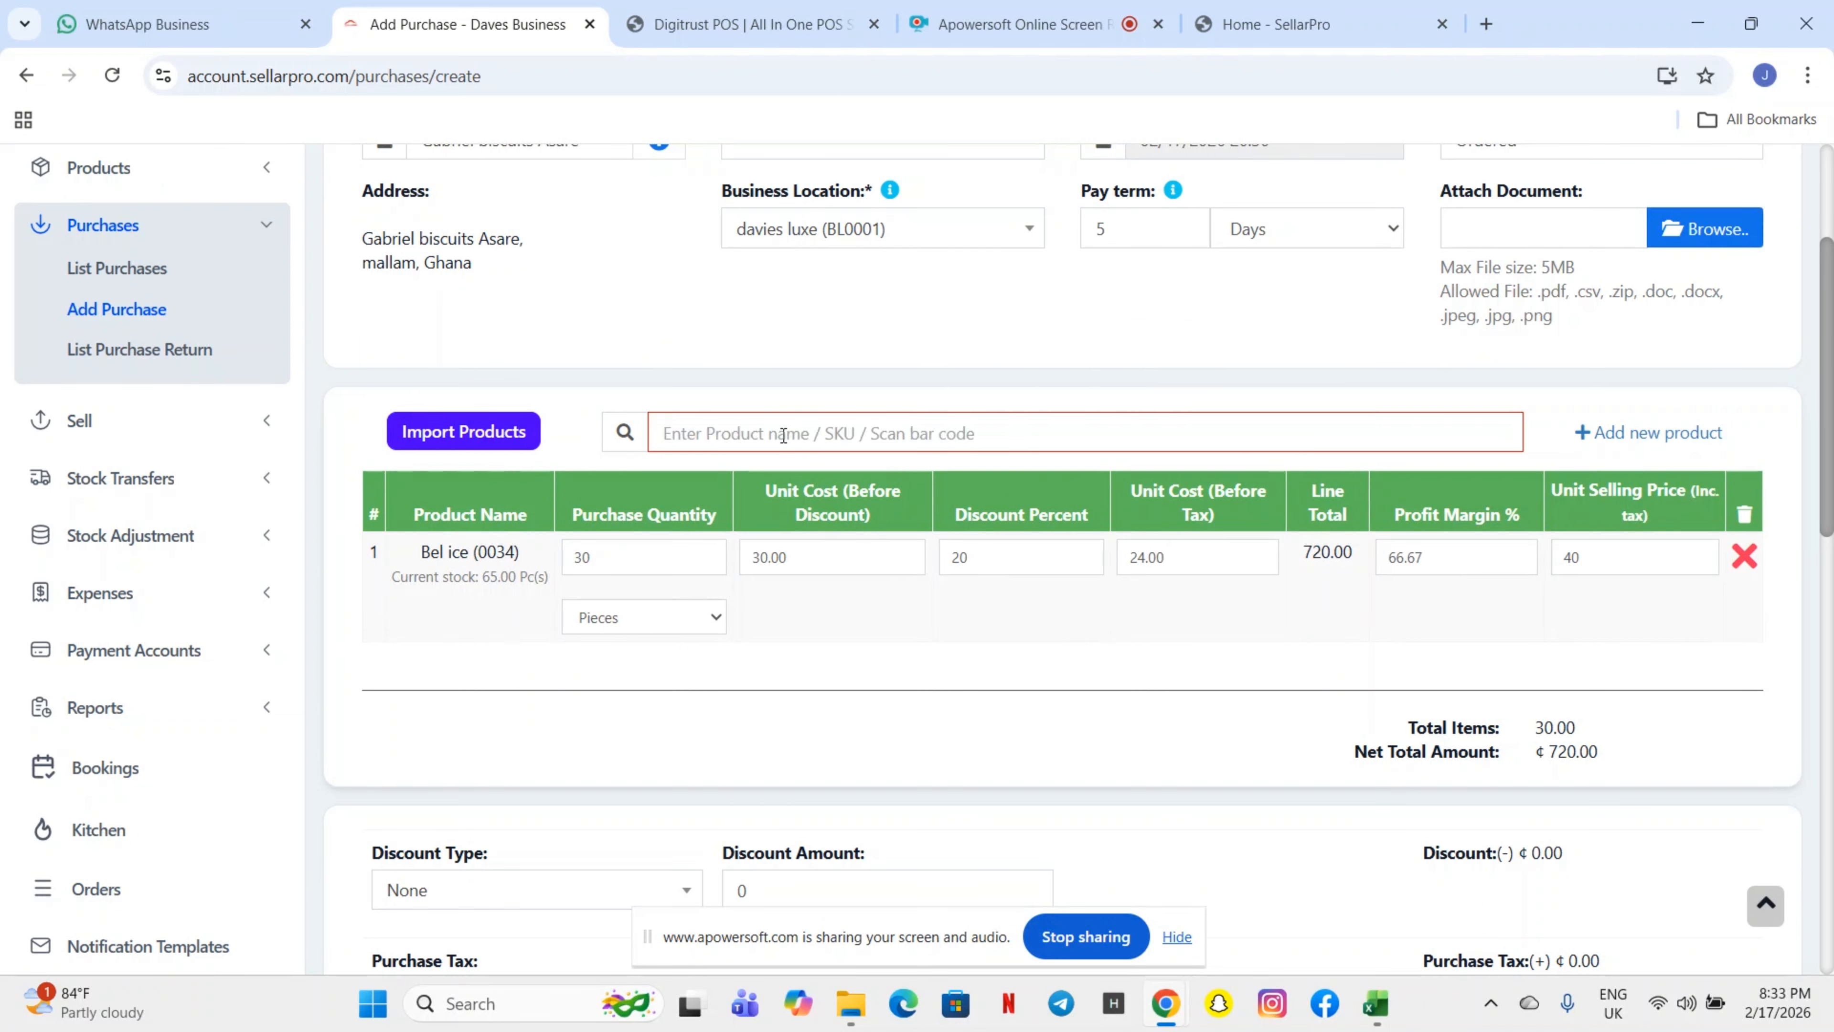
Step: Search the products for "ice", add ICE CREAM (VANILLA) - 0022 to the purchase, and remove that line again
text(b)
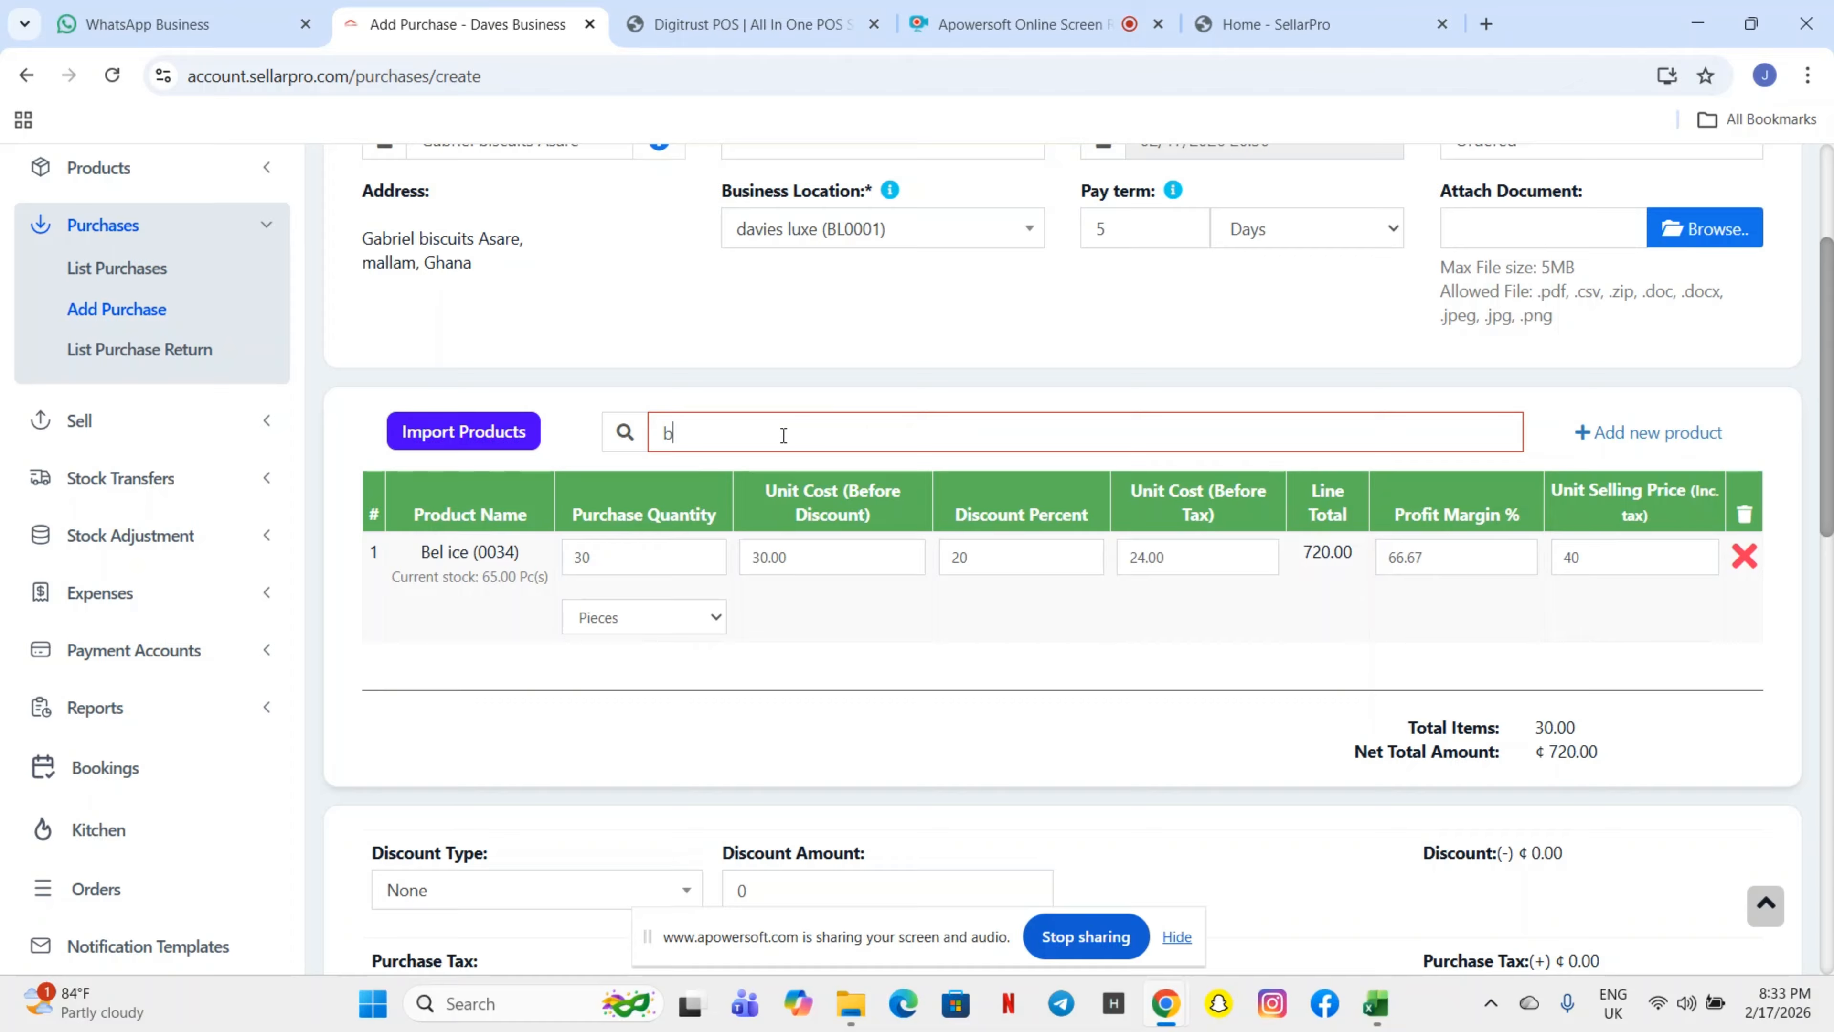
key(BackSpace)
text(ice)
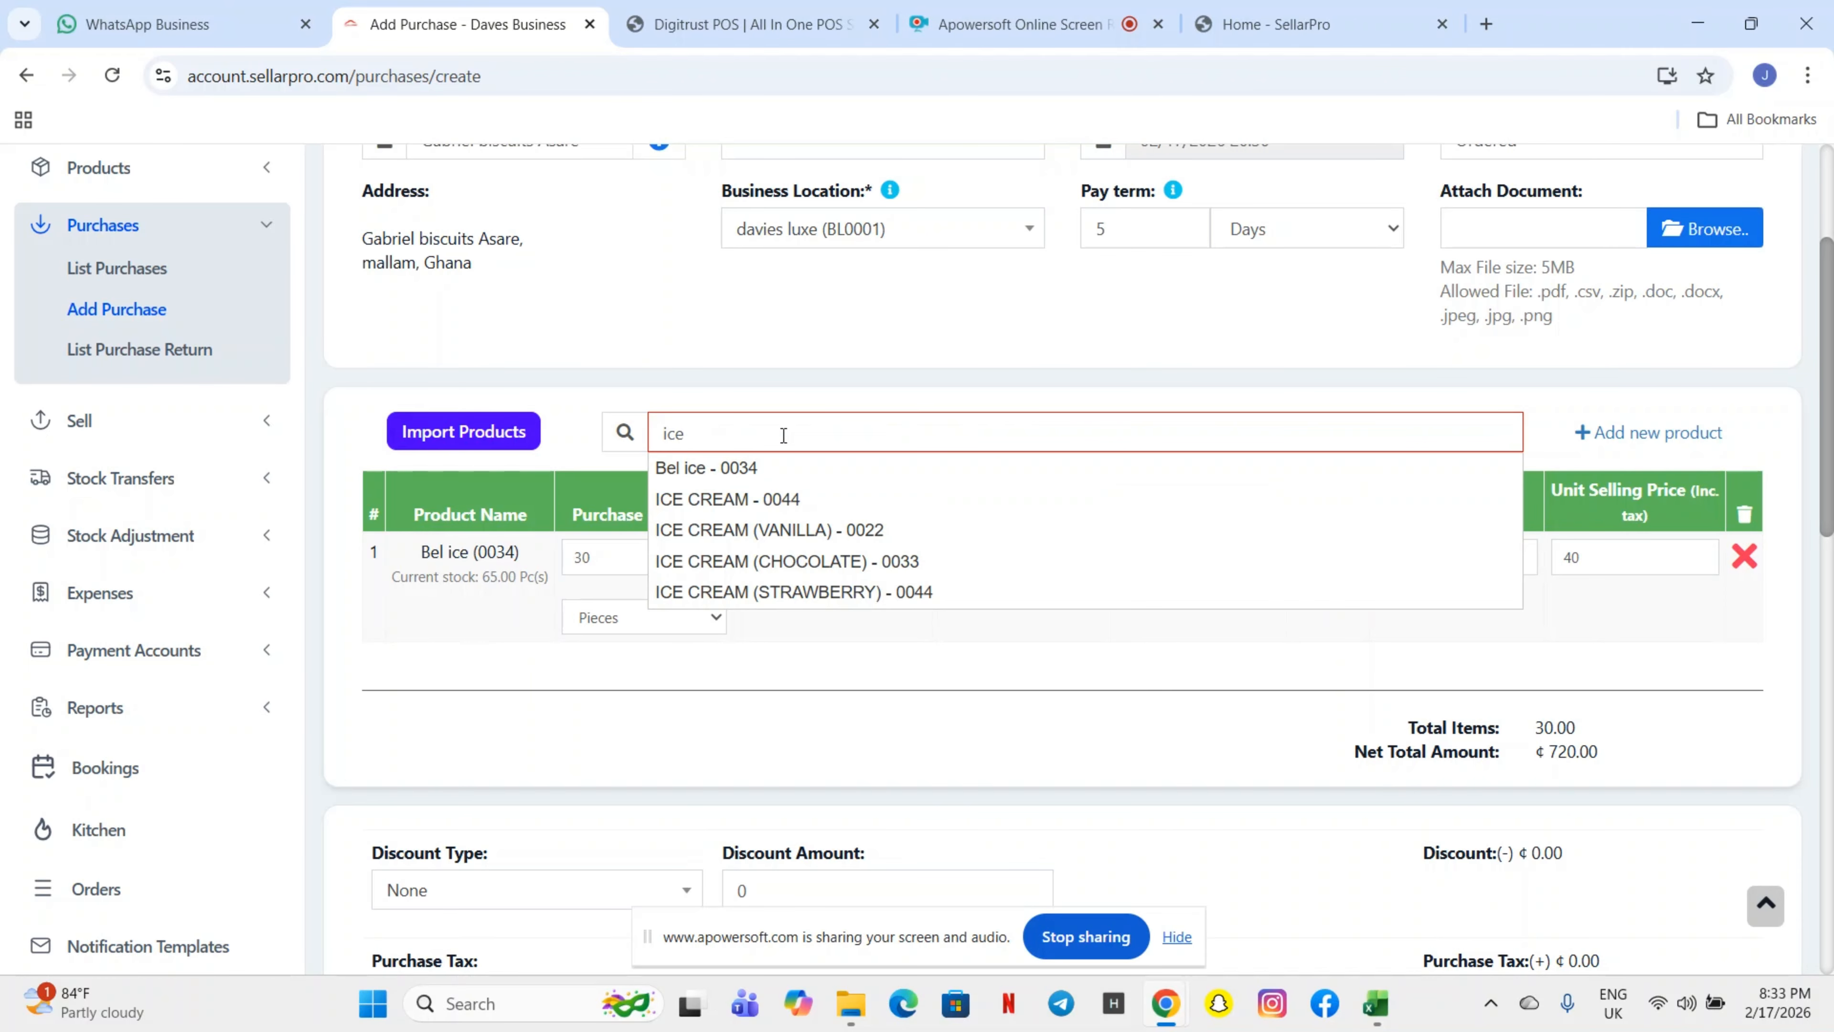
click(767, 543)
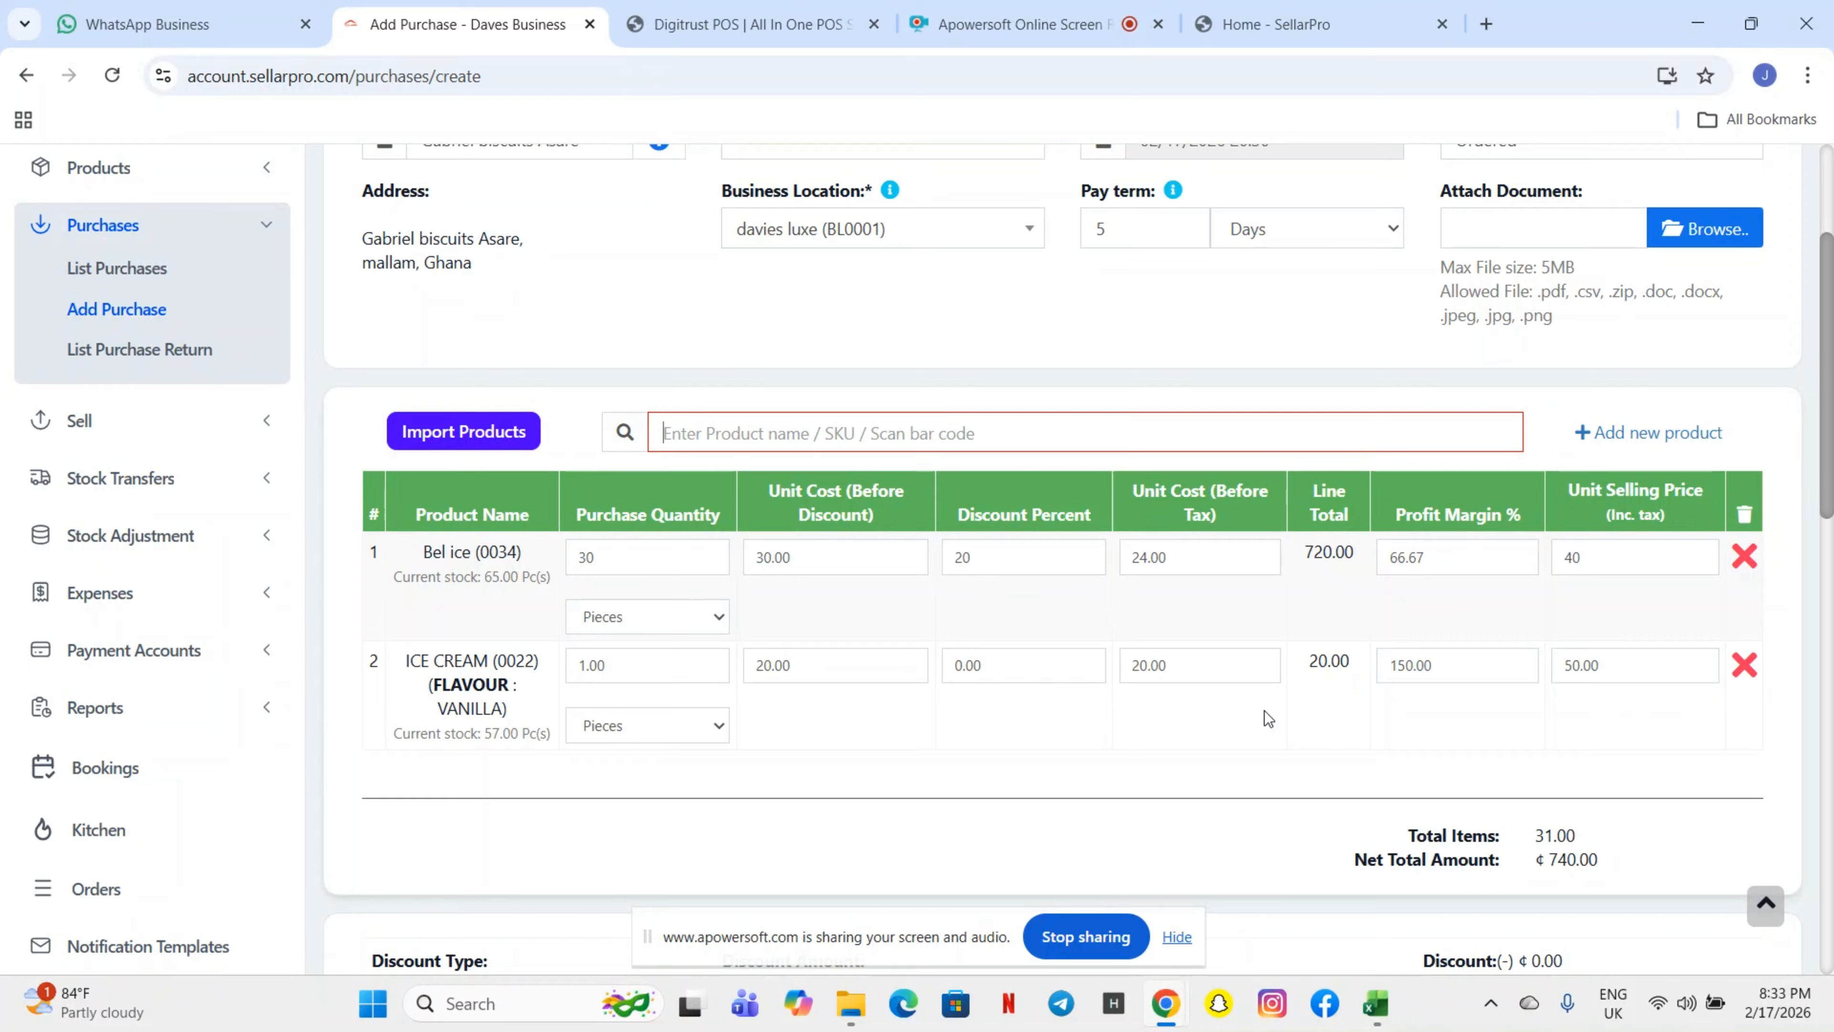
click(1741, 665)
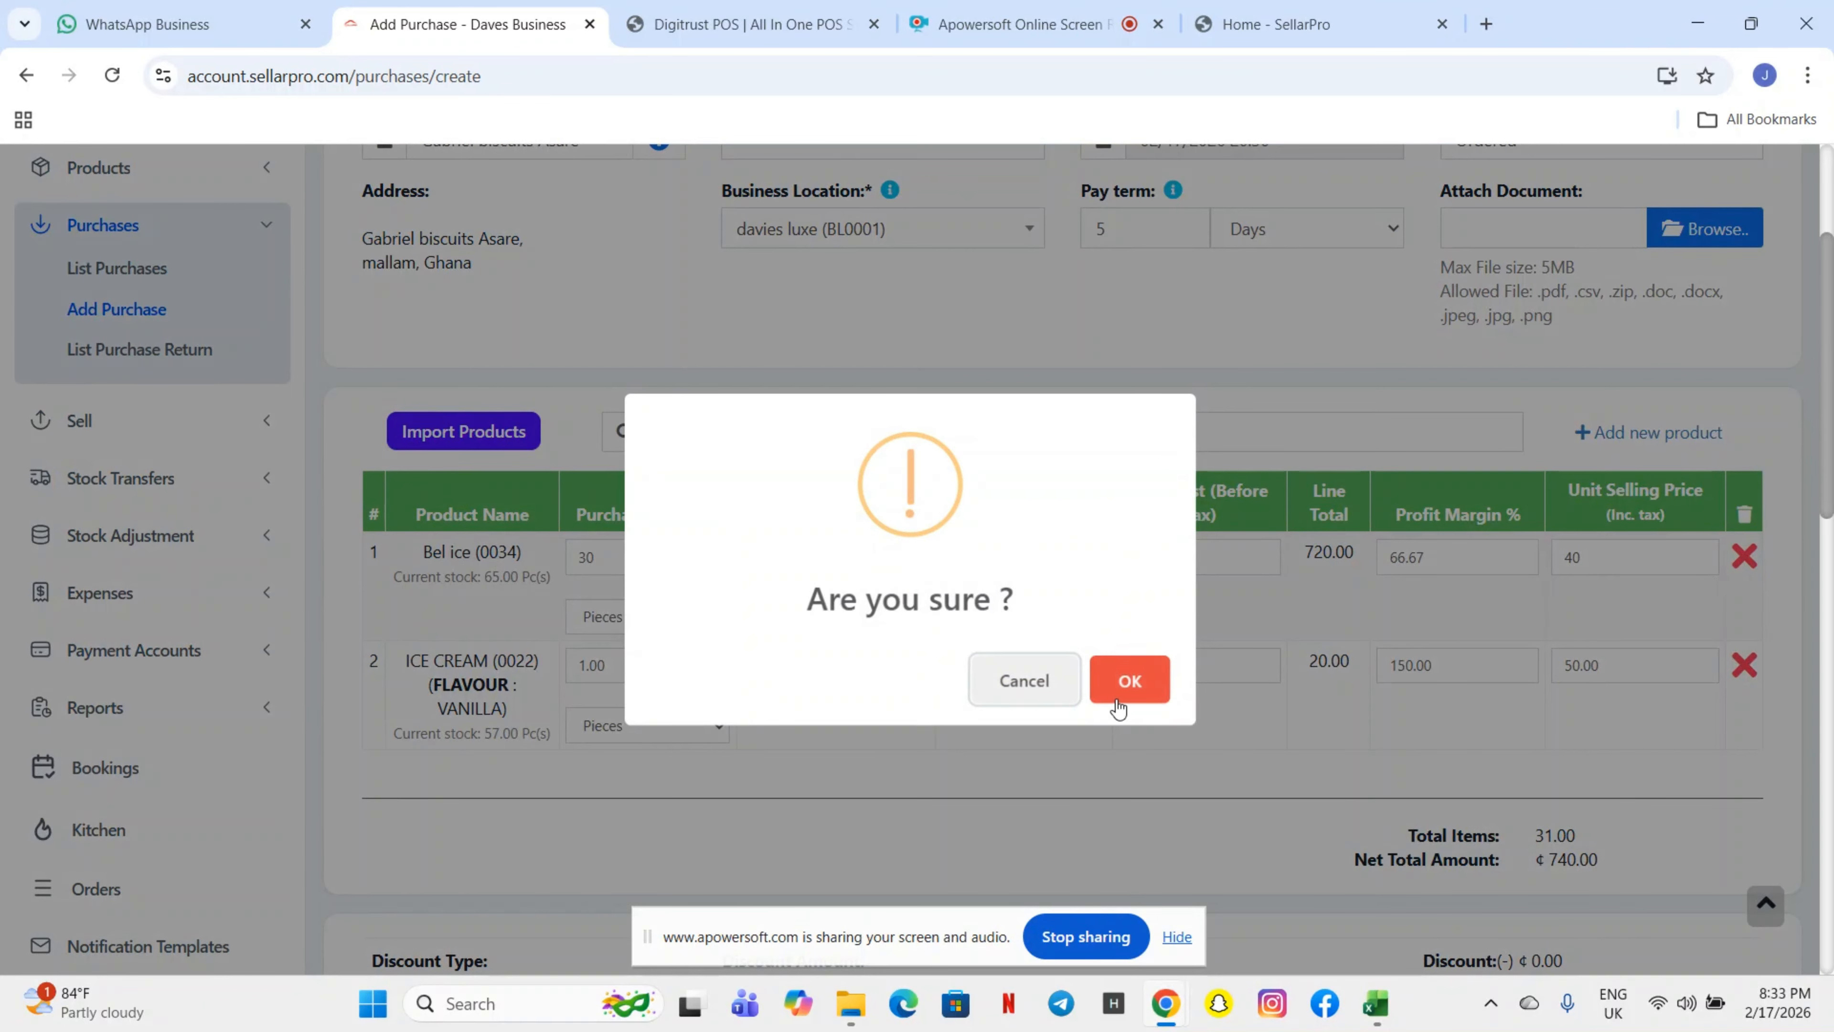
click(1117, 704)
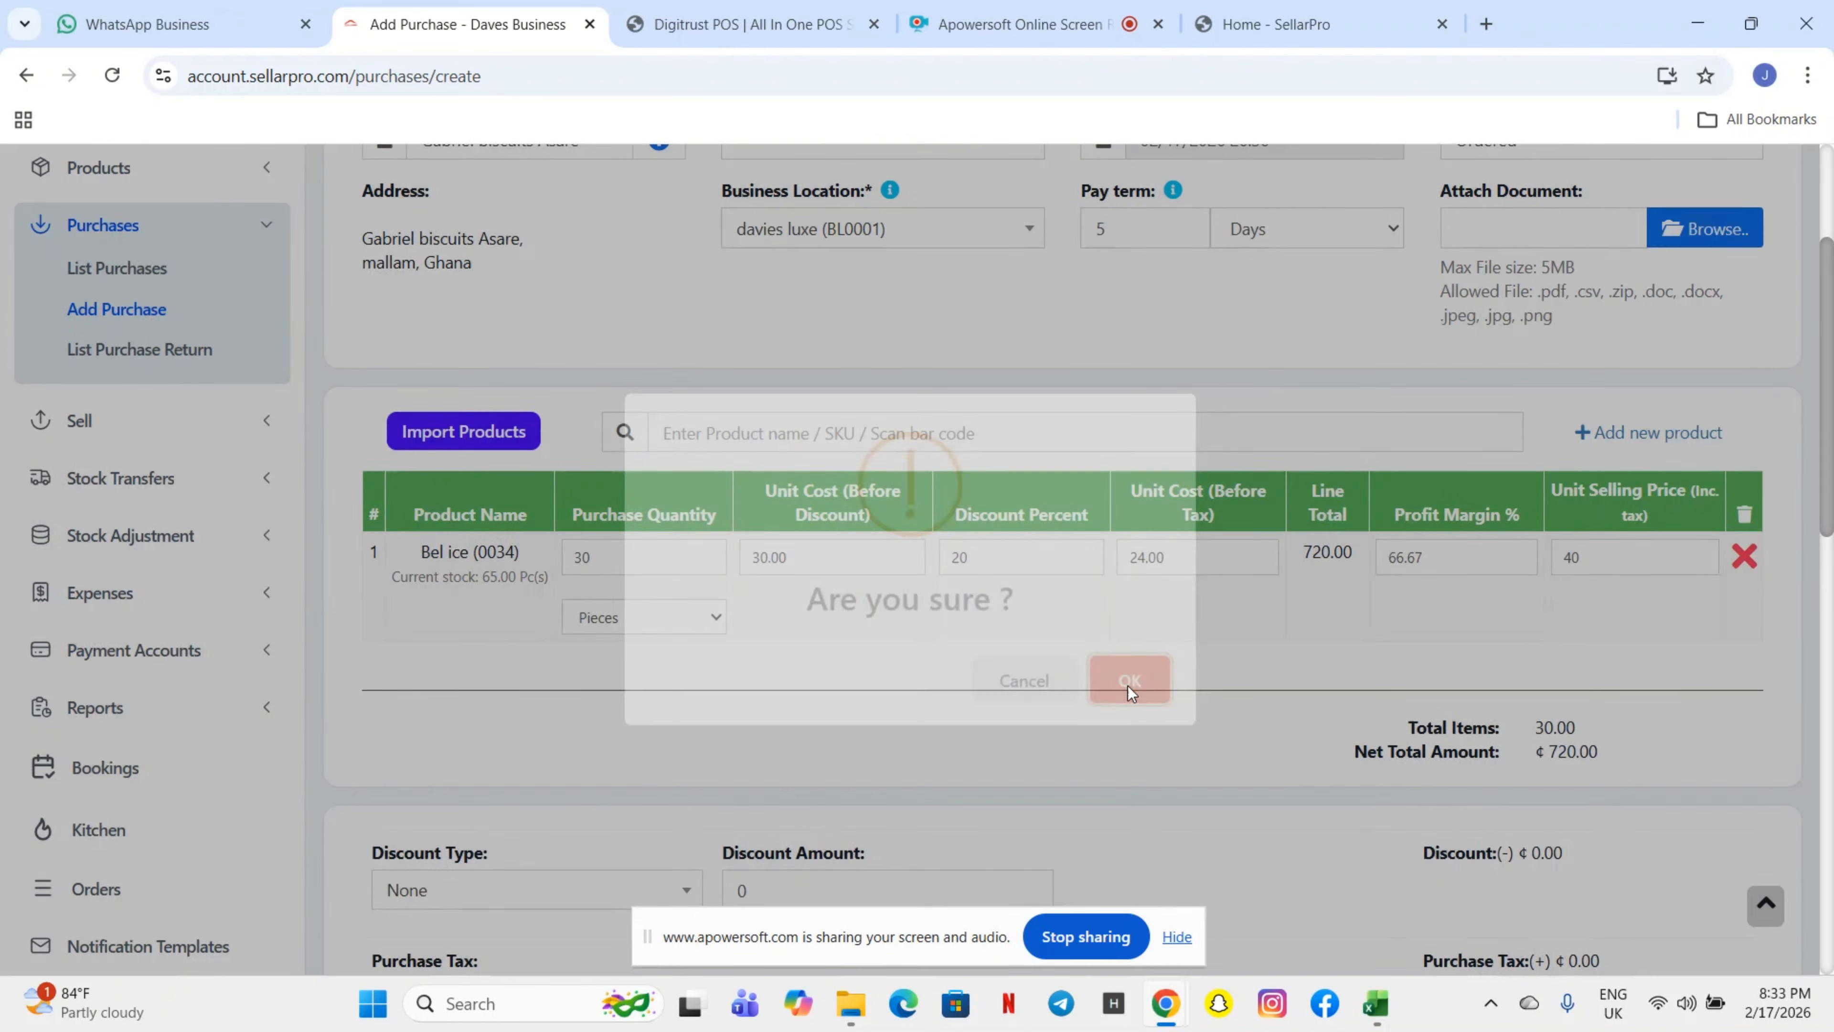
Step: Apply a Fixed discount with an amount of 20 to the whole purchase
scroll(1030, 692, down, 3)
scroll(1030, 692, down, 5)
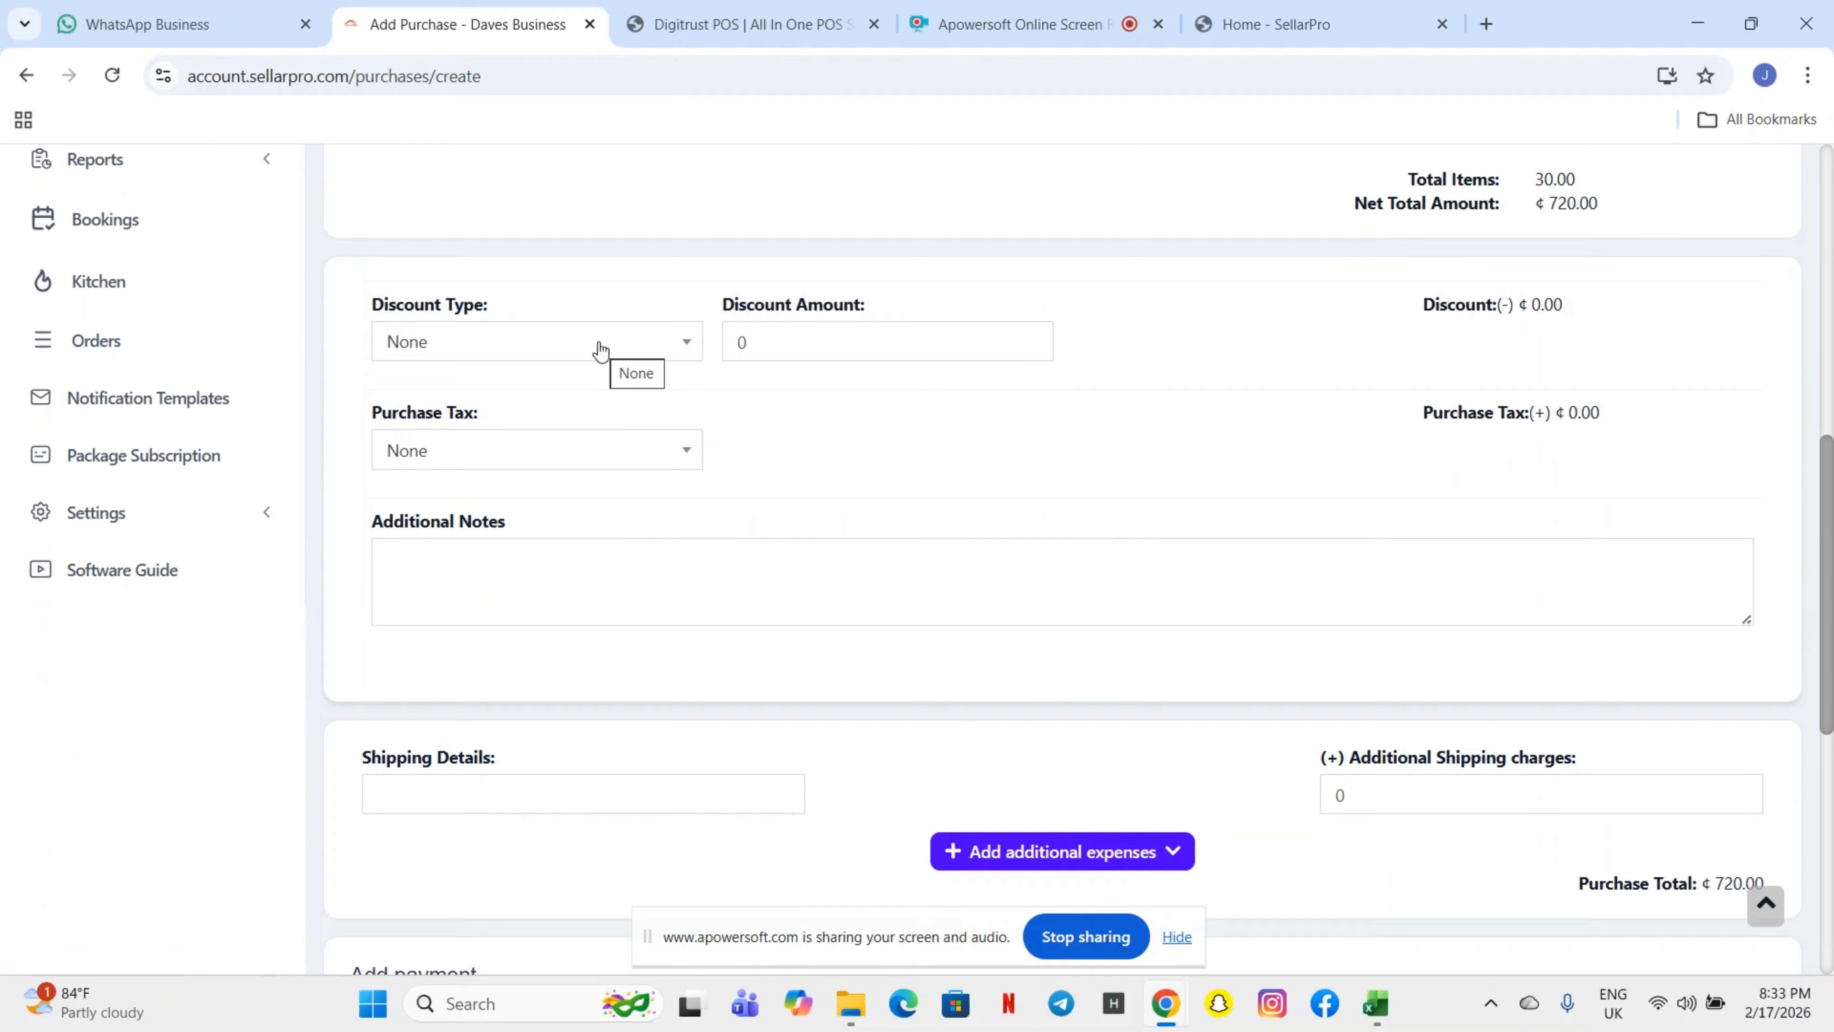
click(512, 347)
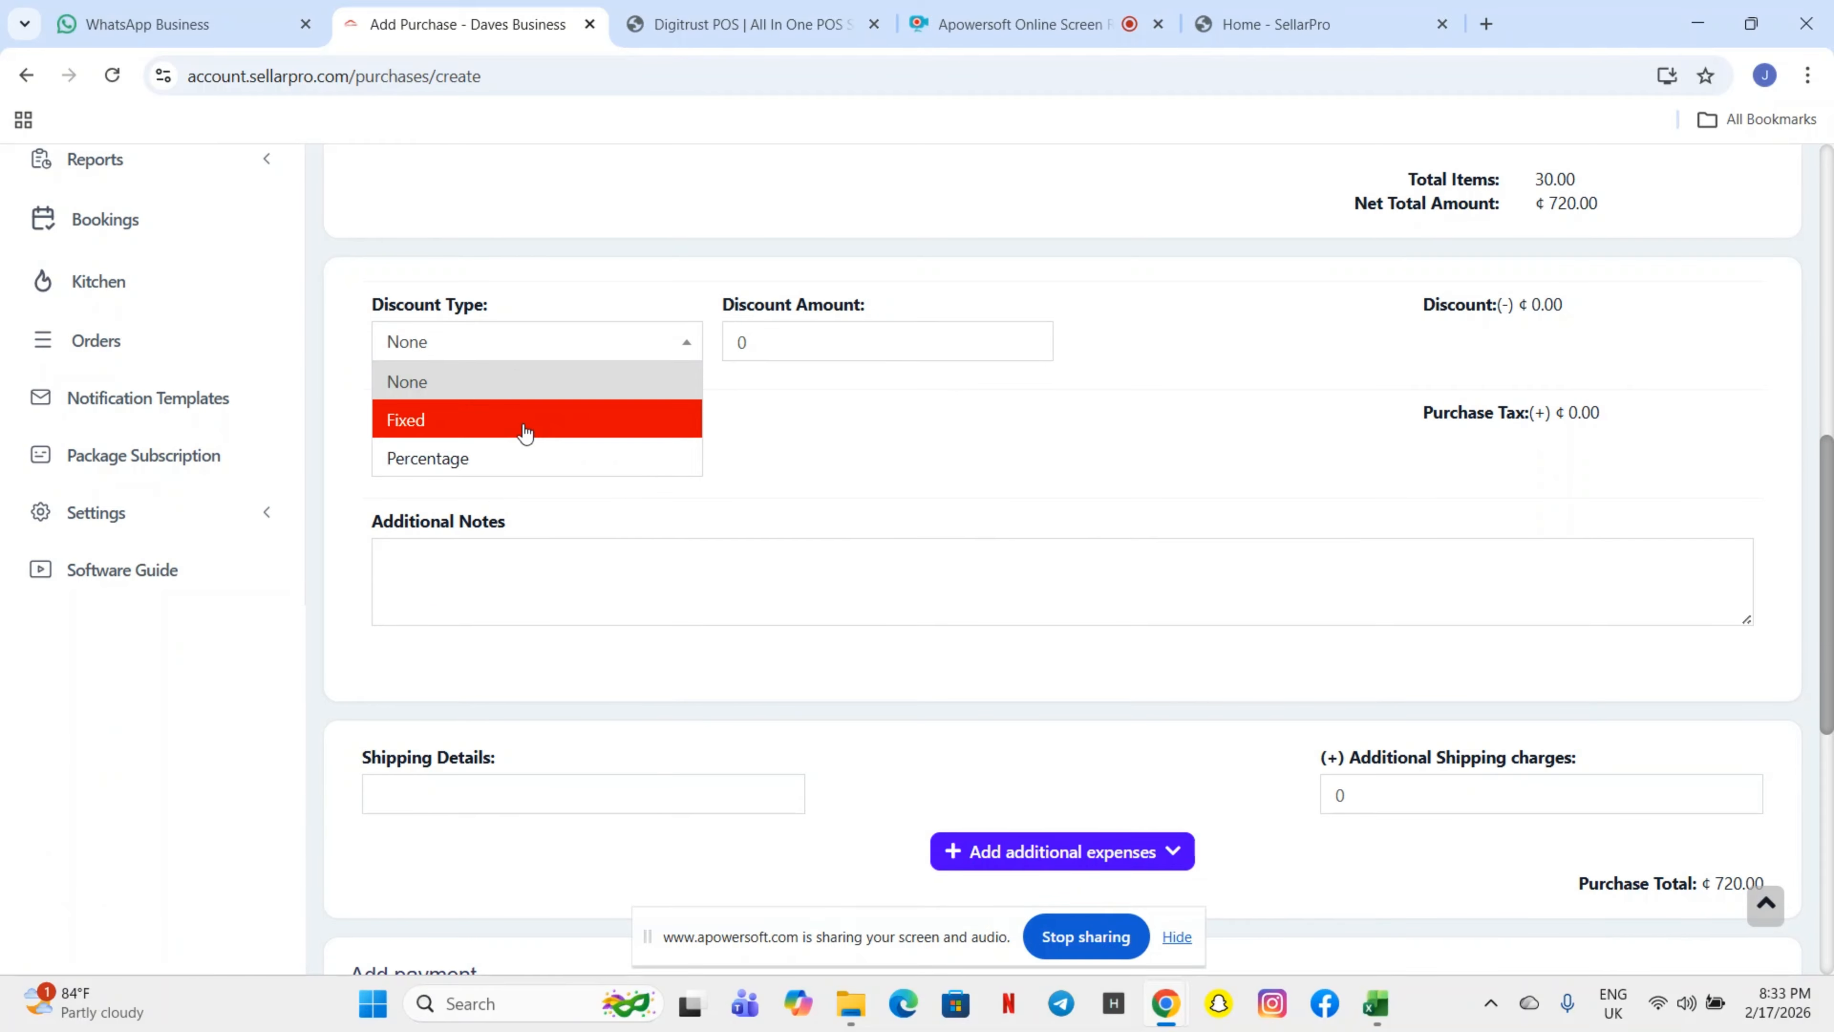
click(606, 429)
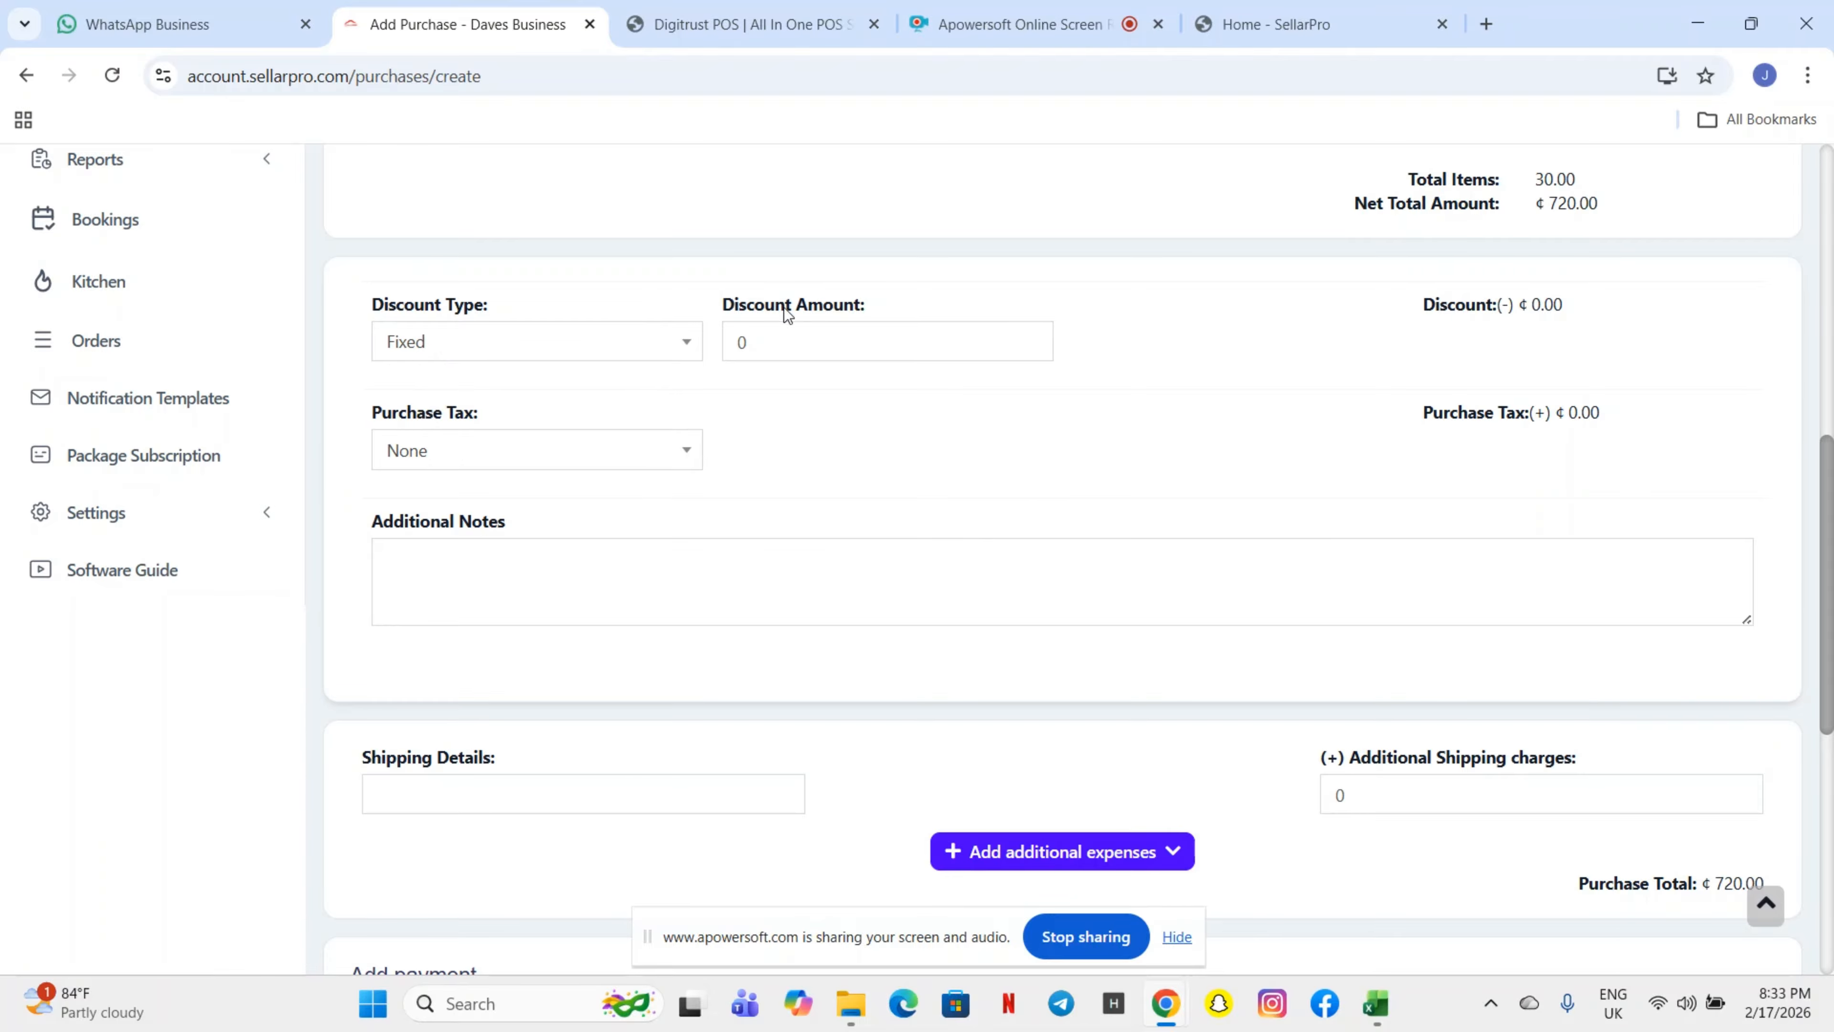
double_click(787, 335)
text(20)
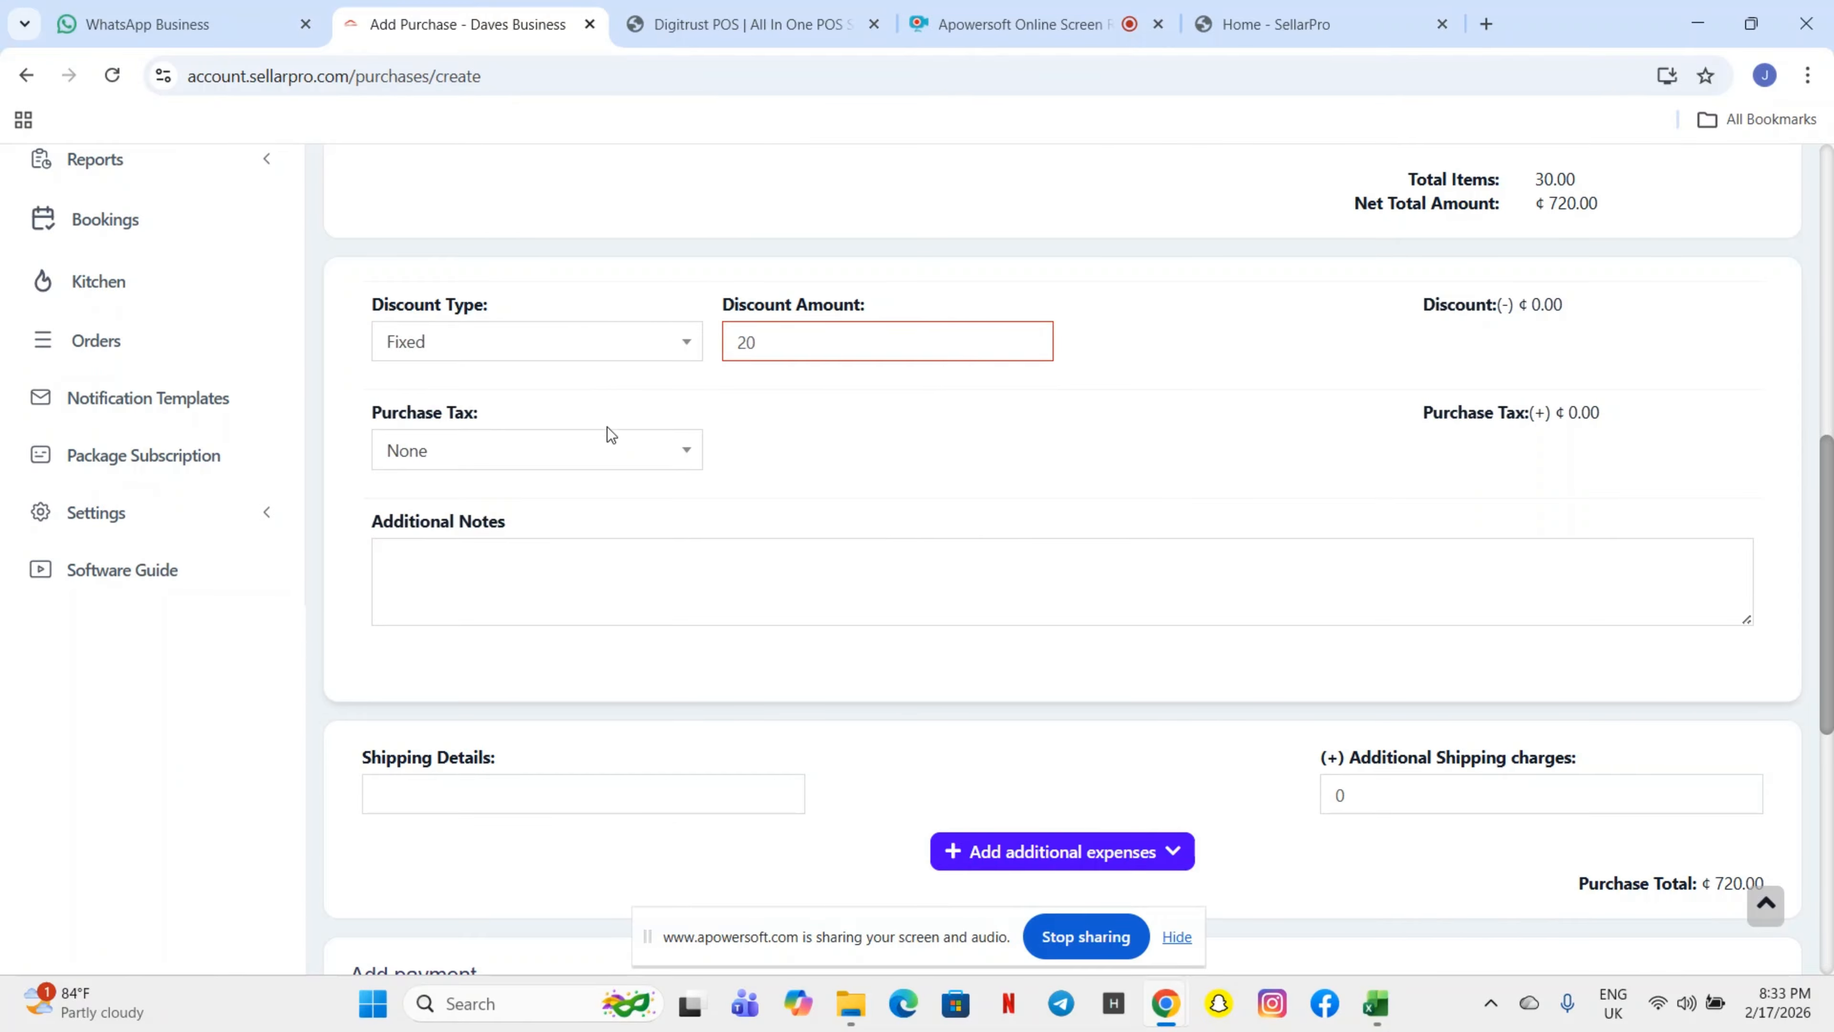
Step: Review the purchase tax options, additional notes, shipping details, additional expenses and payment section of the purchase form
click(606, 451)
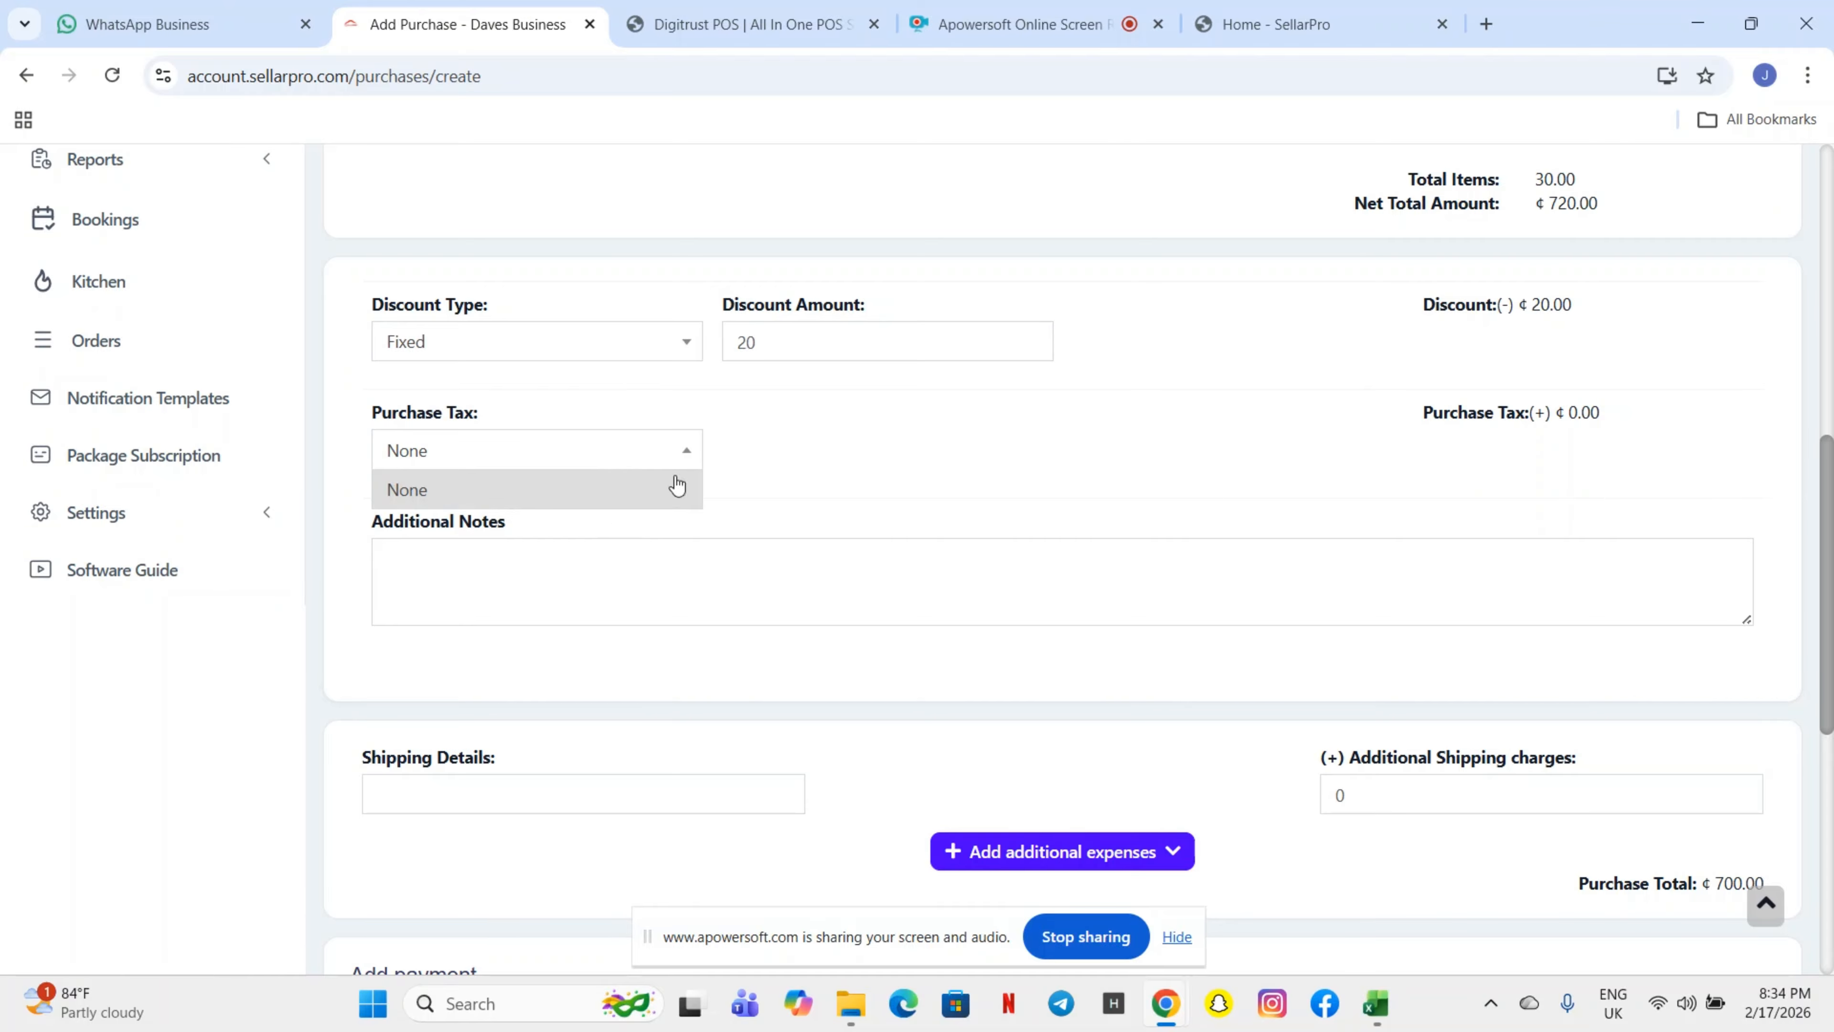
scroll(918, 509, down, 2)
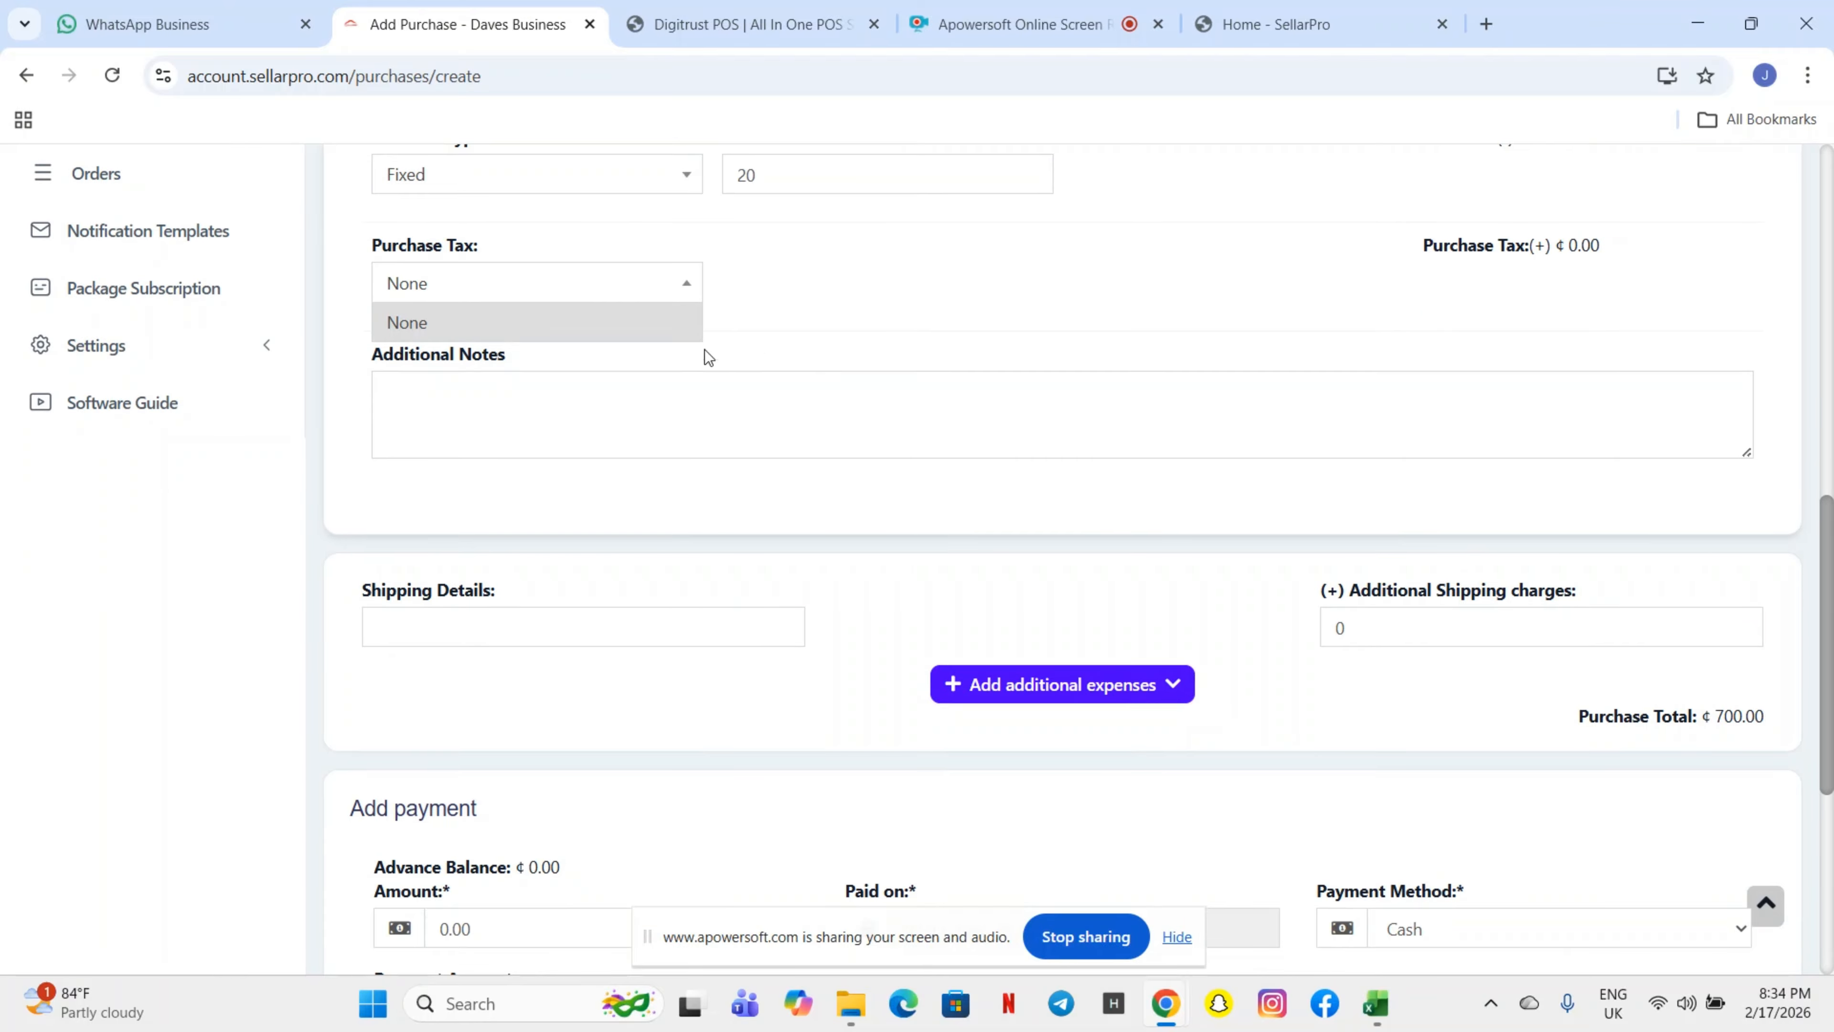
scroll(849, 424, down, 1)
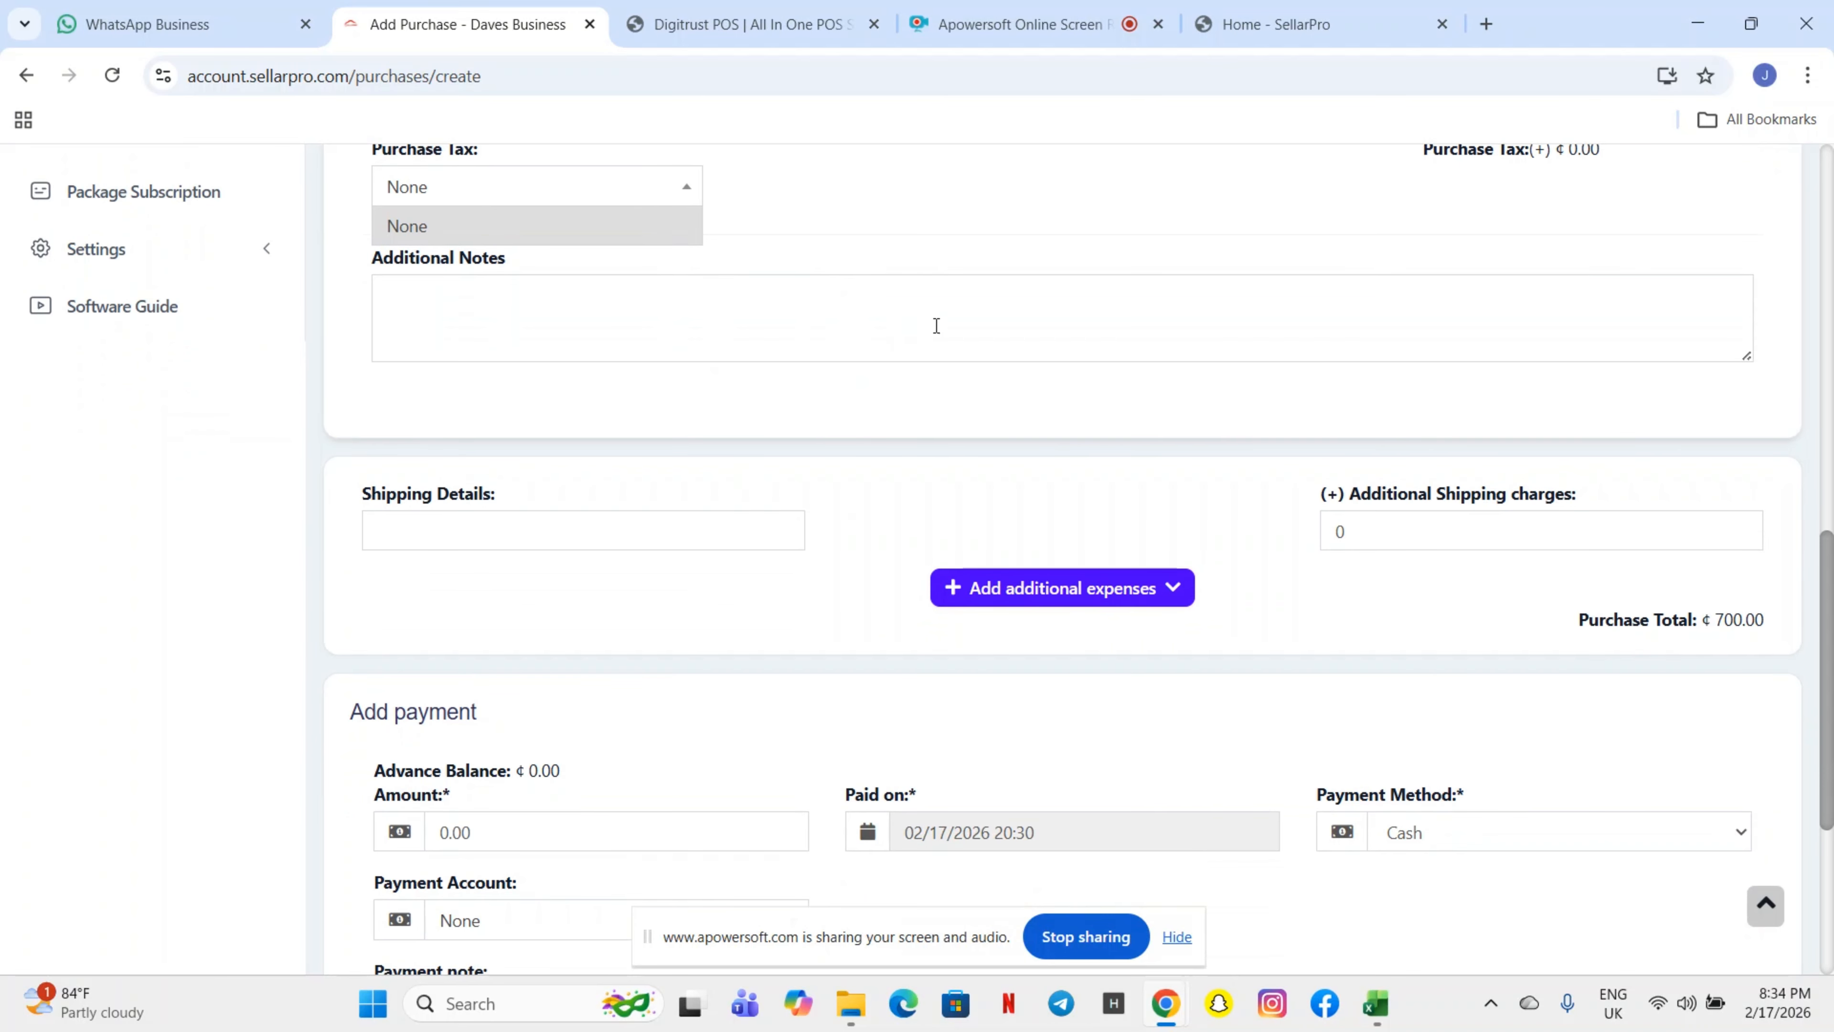
scroll(990, 430, down, 1)
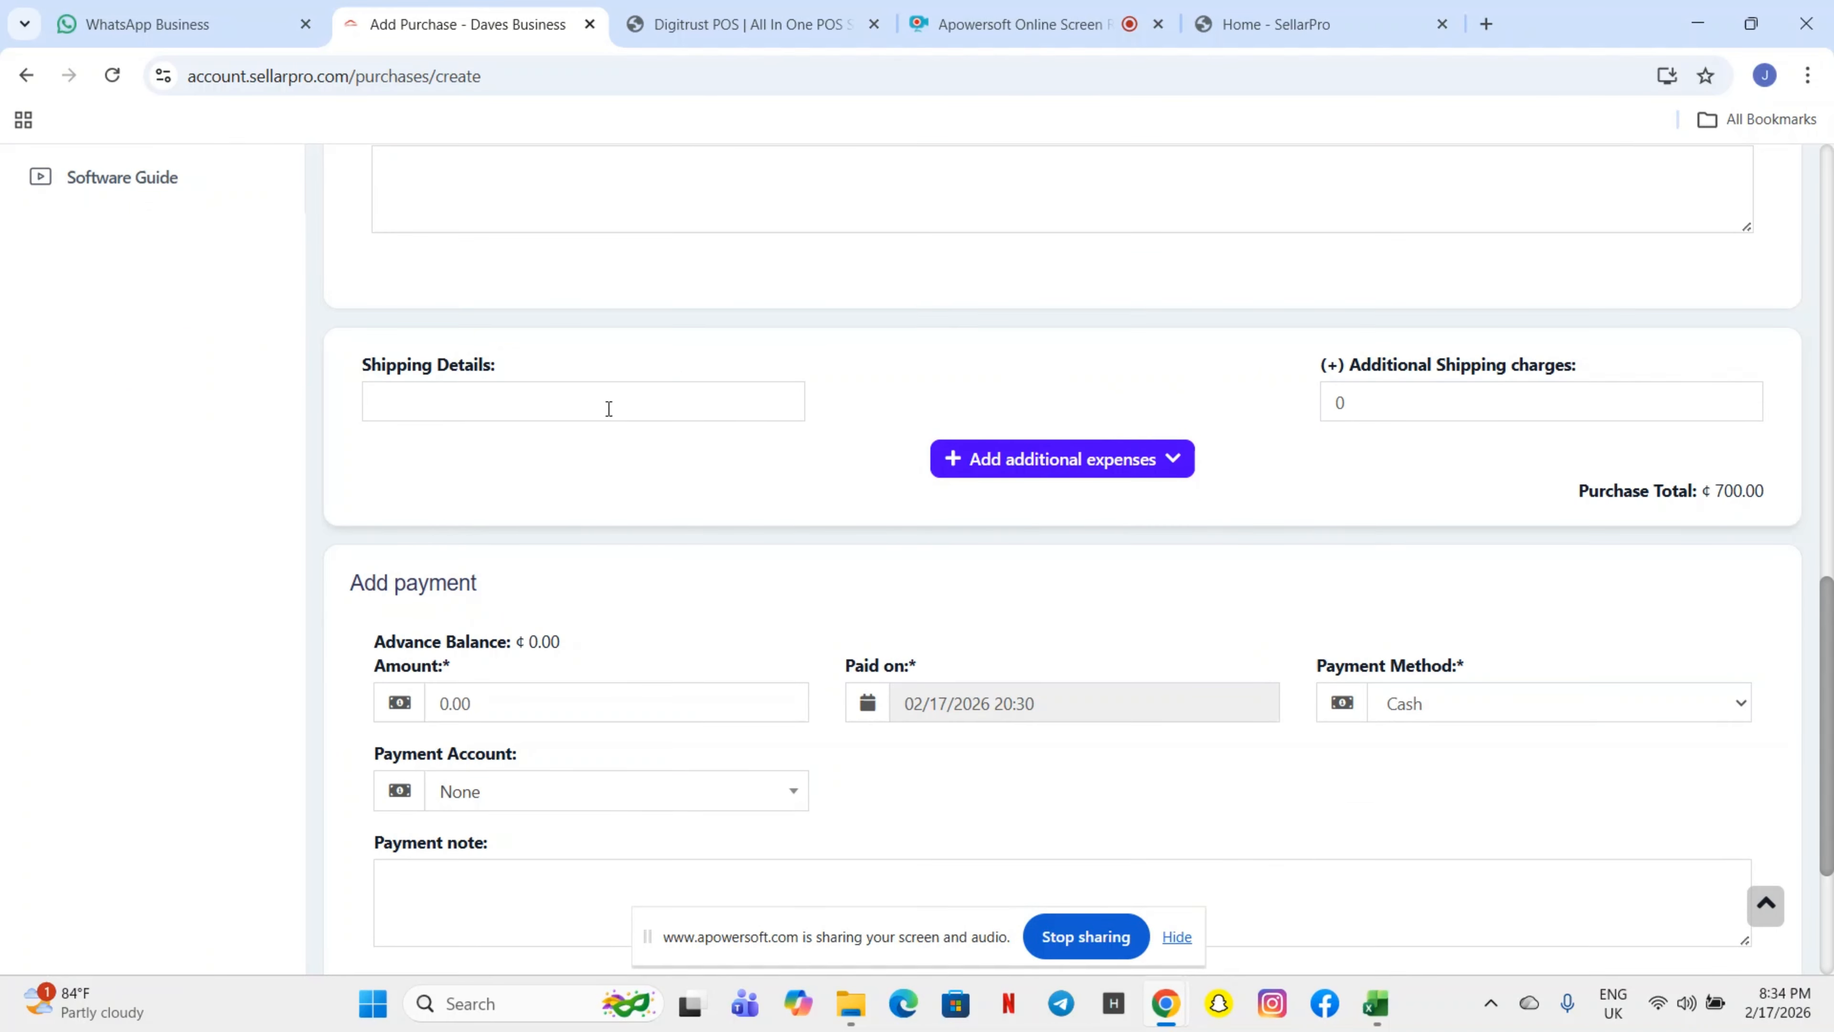
scroll(609, 409, up, 5)
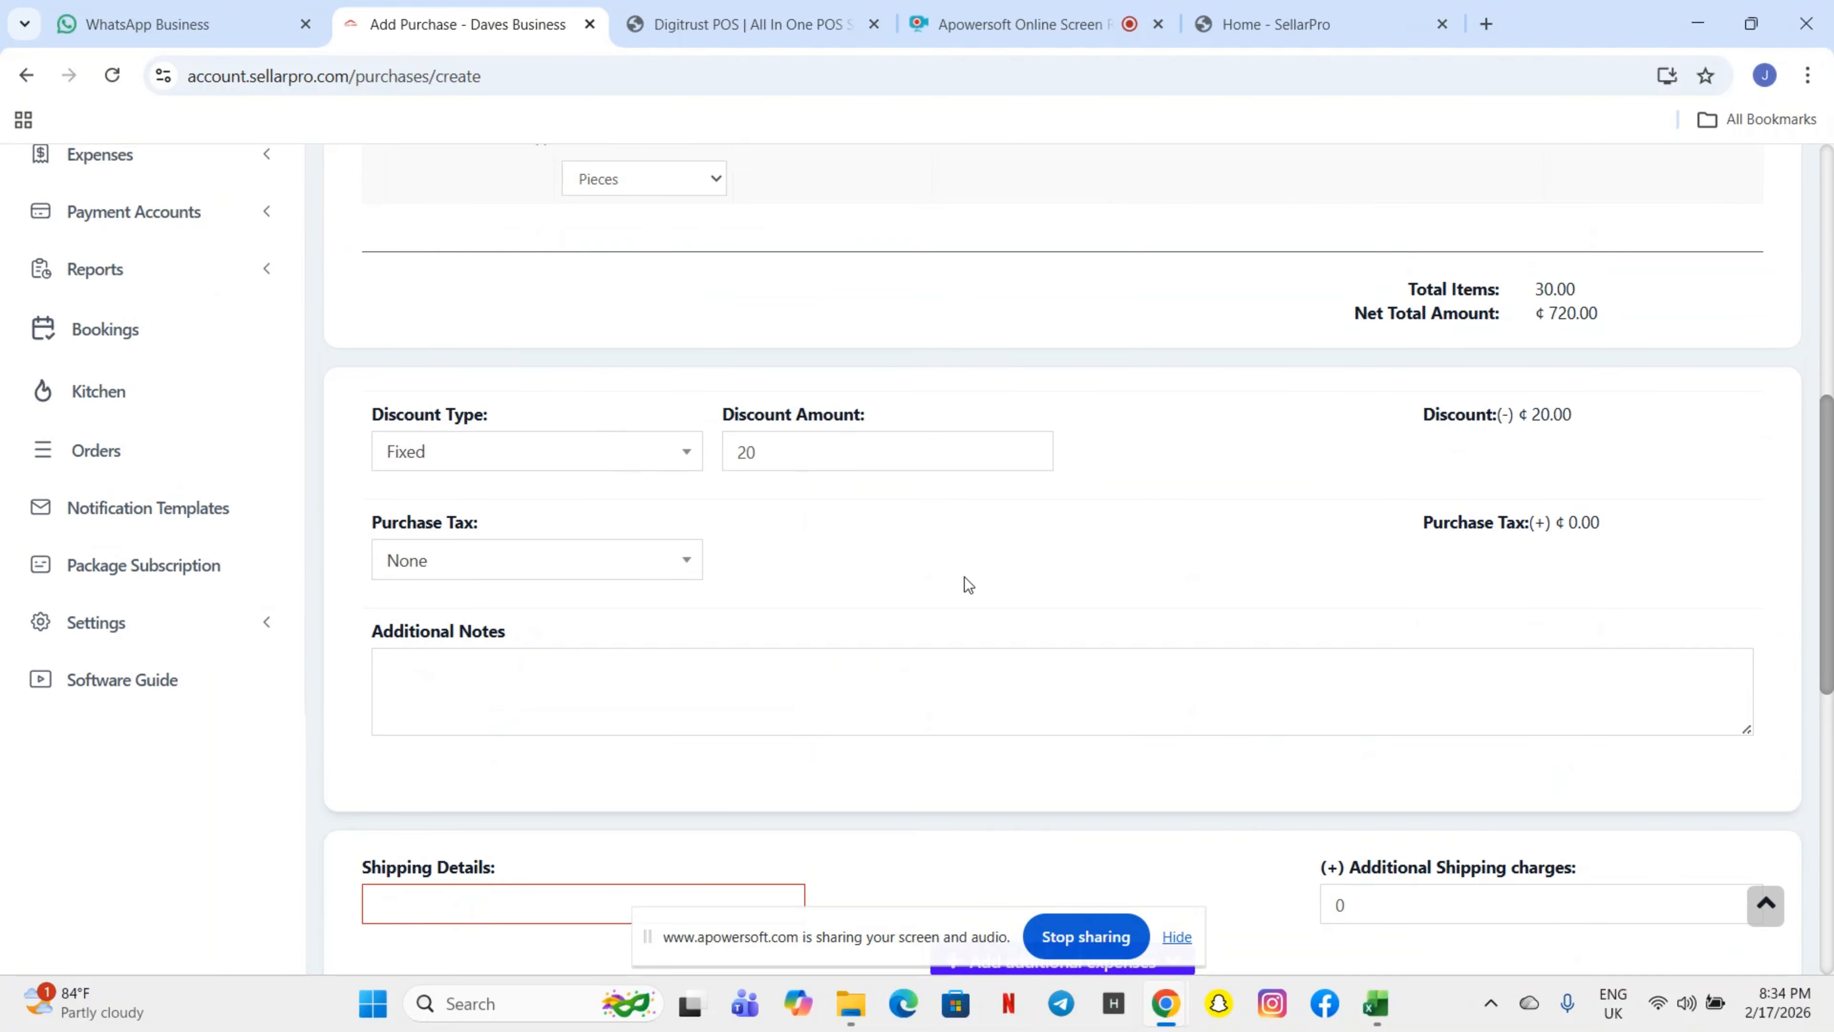
scroll(964, 576, down, 8)
scroll(964, 577, up, 1)
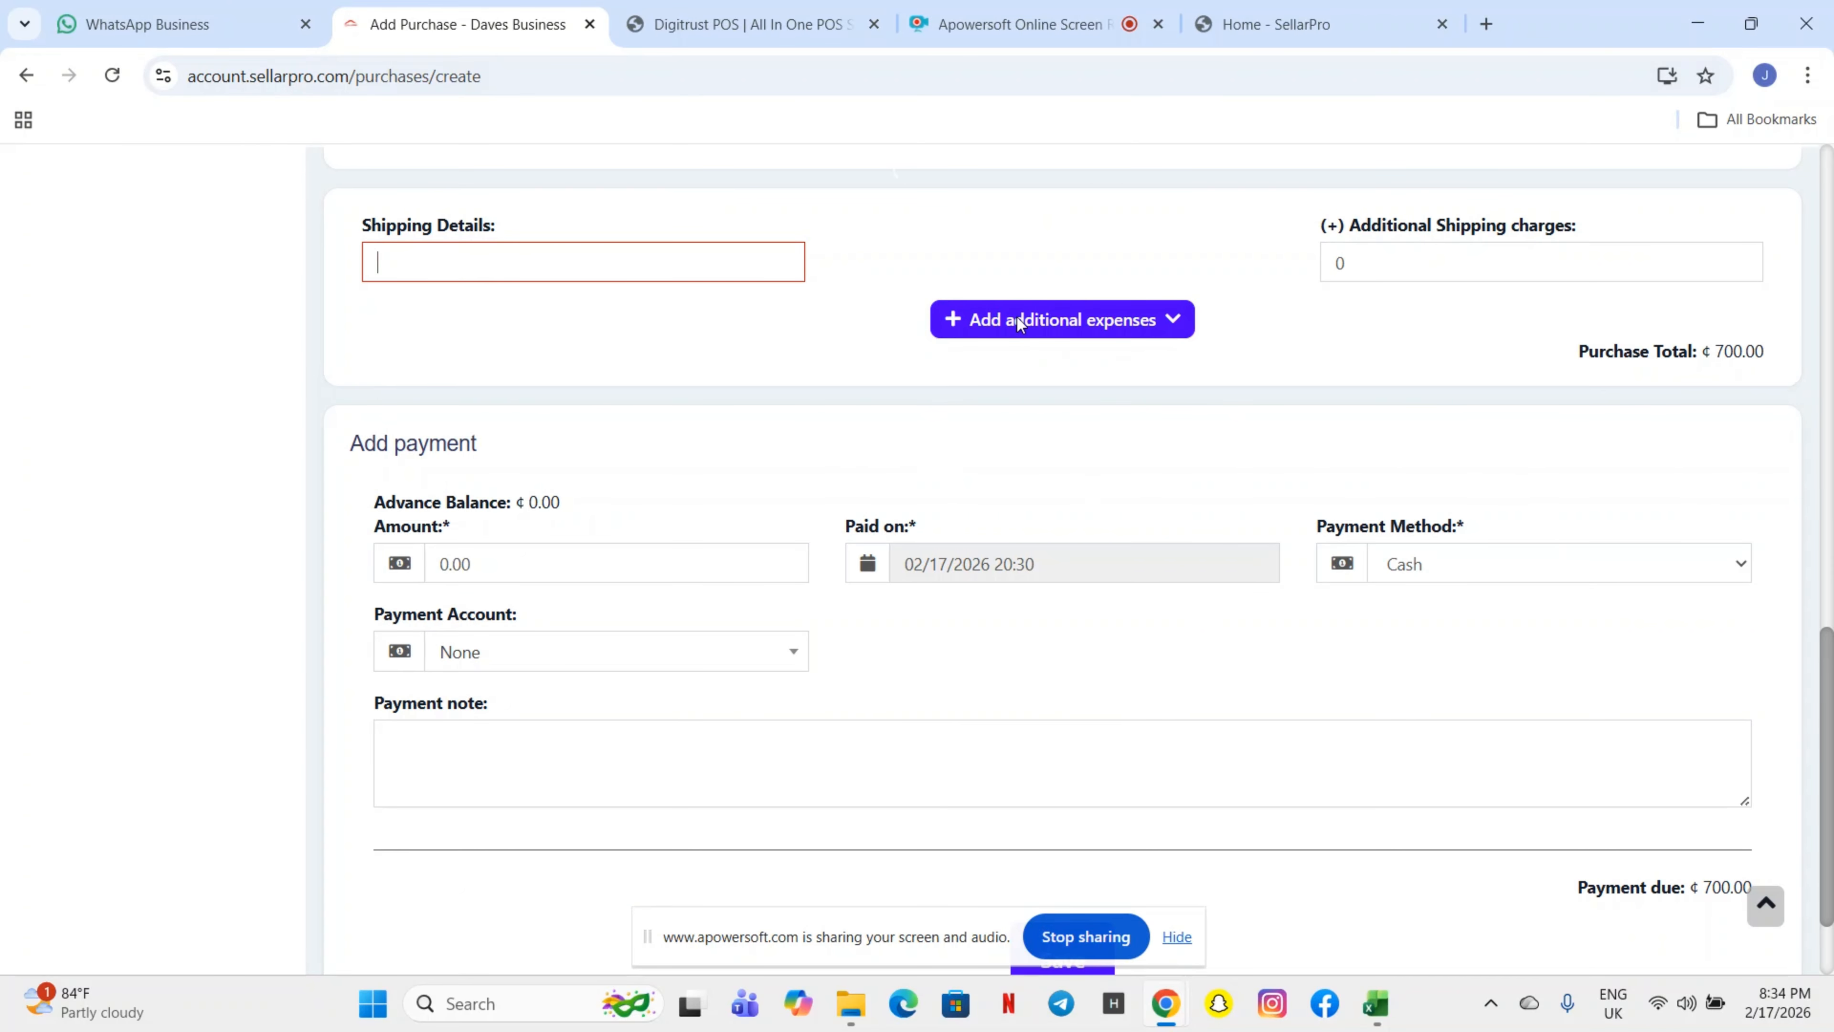
scroll(866, 668, down, 2)
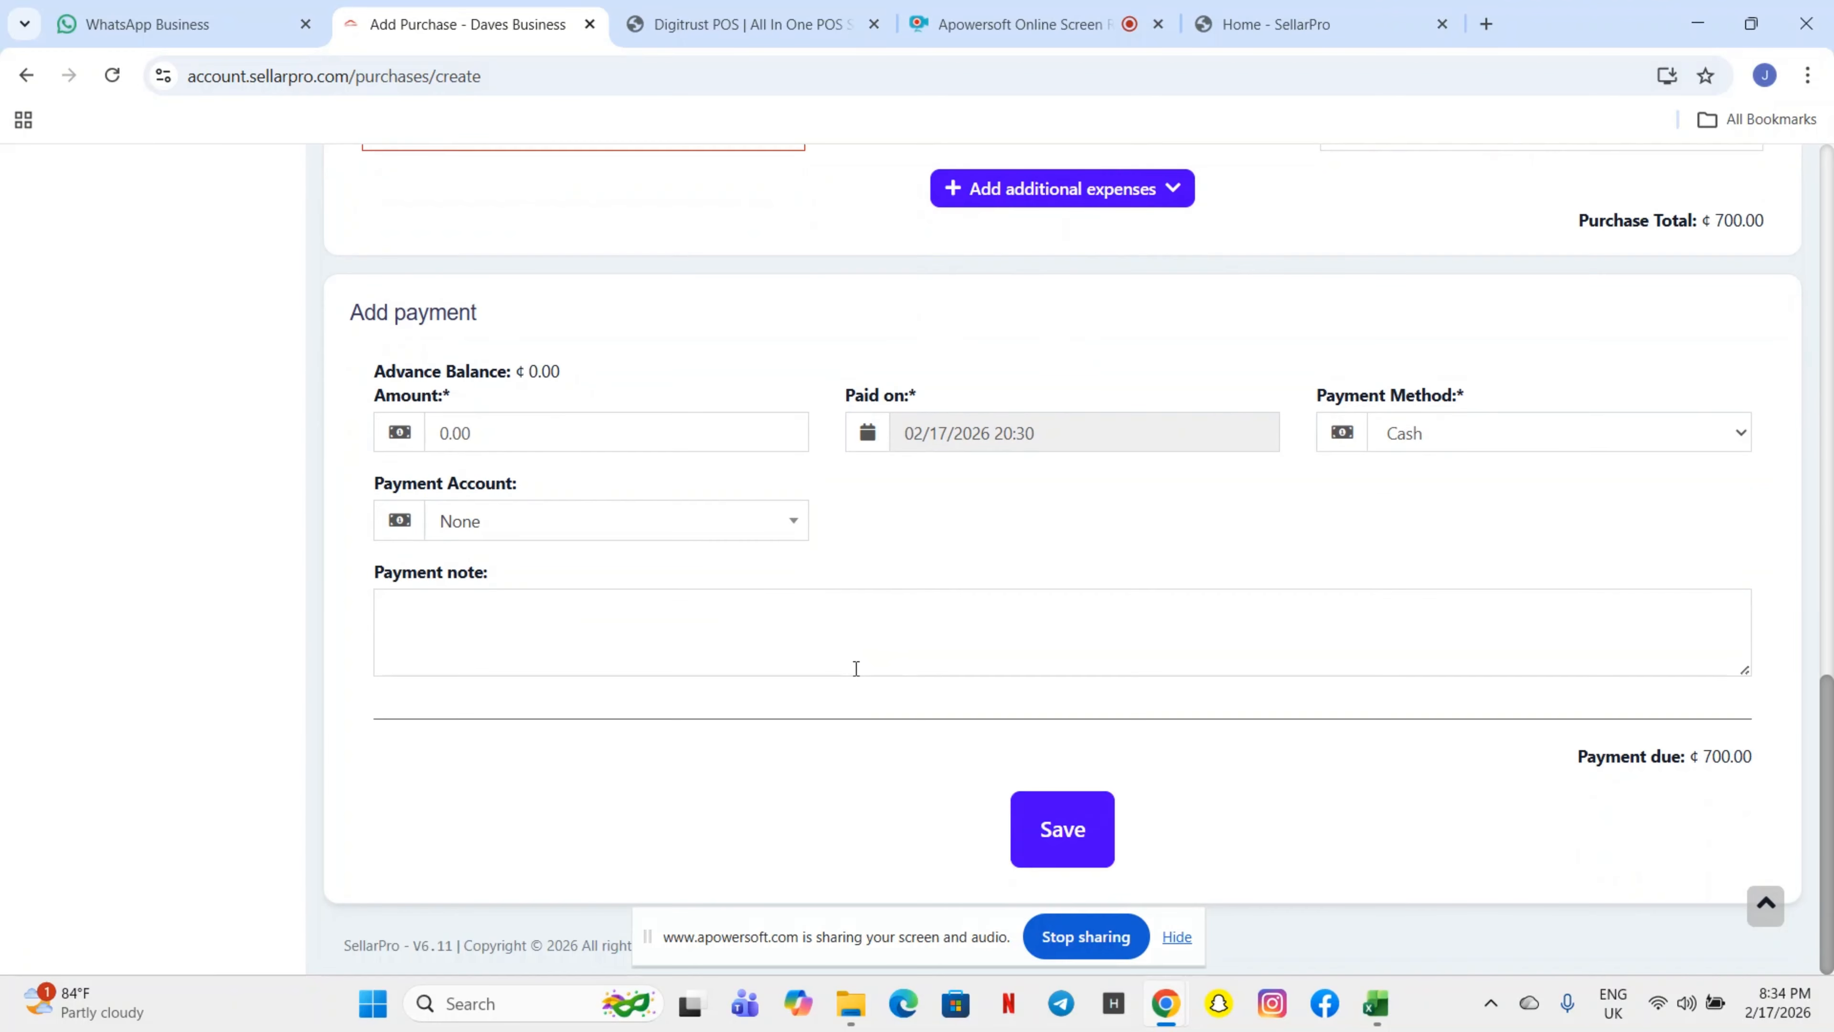
Step: Enter a payment amount of 300 for the purchase with Cash as the payment method
click(537, 432)
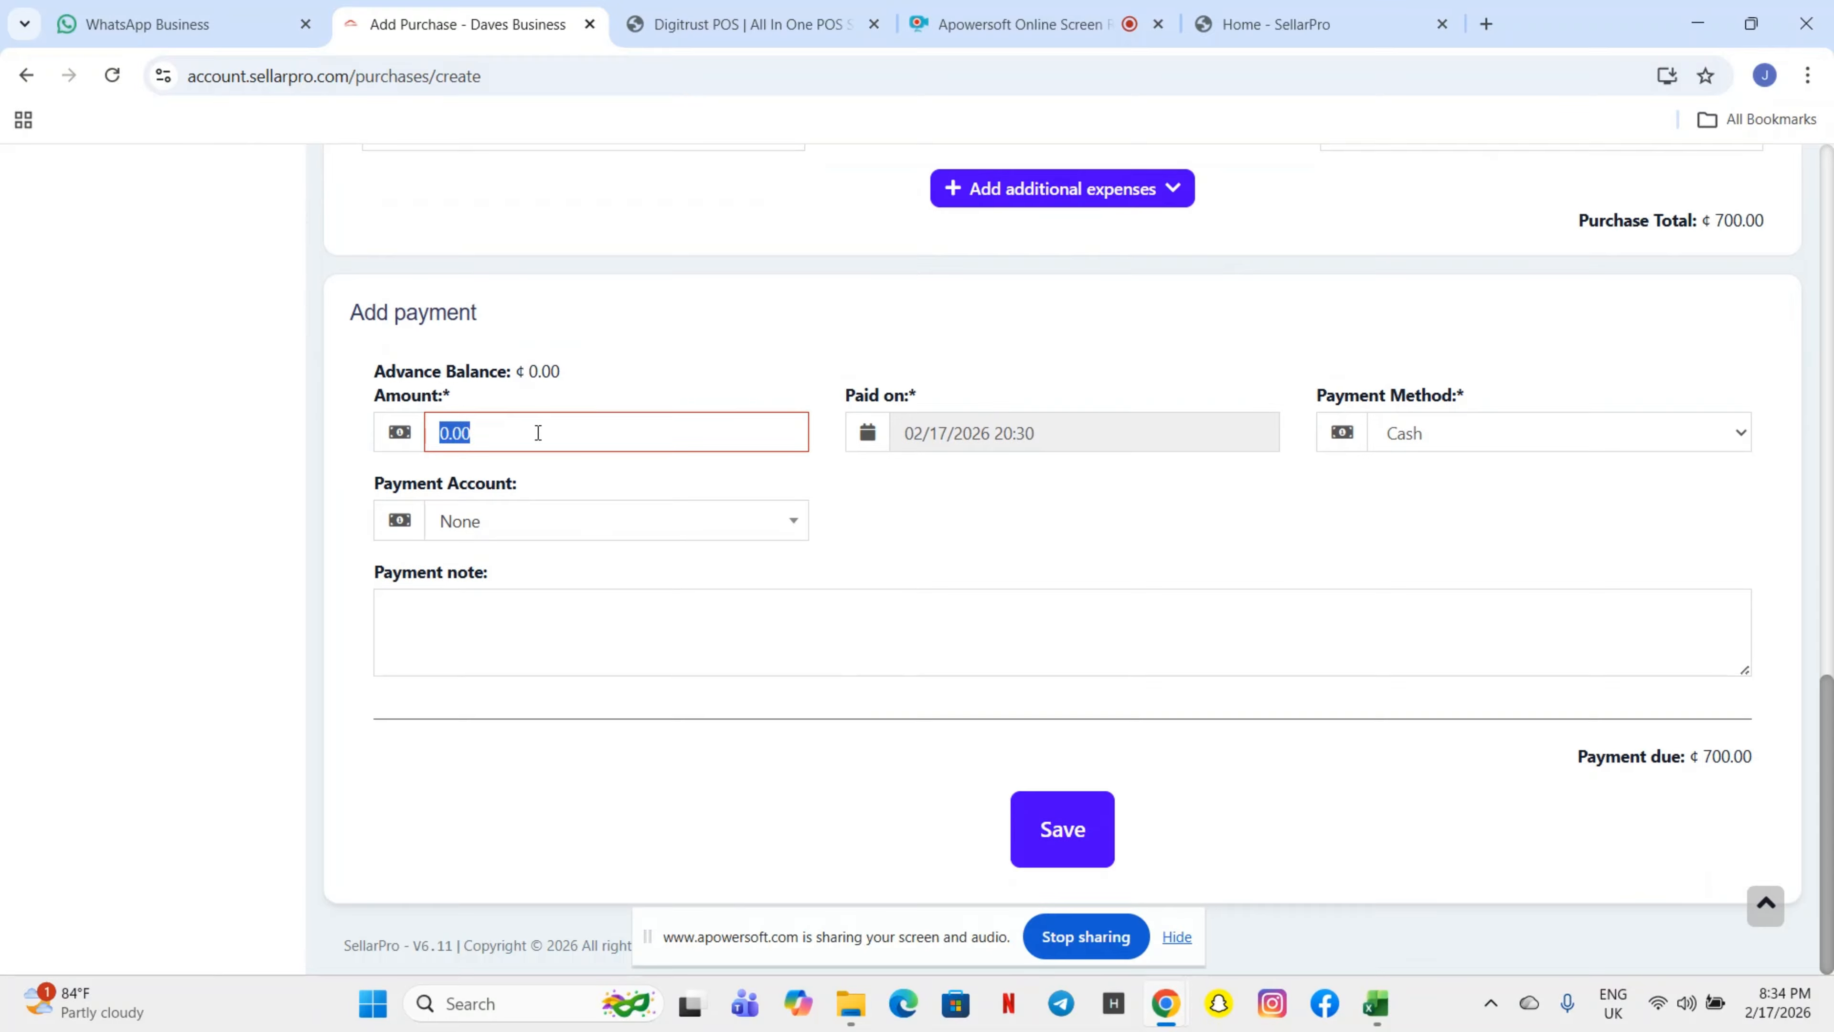
text(720)
key(BackSpace)
key(BackSpace)
key(BackSpace)
text(300)
click(1445, 430)
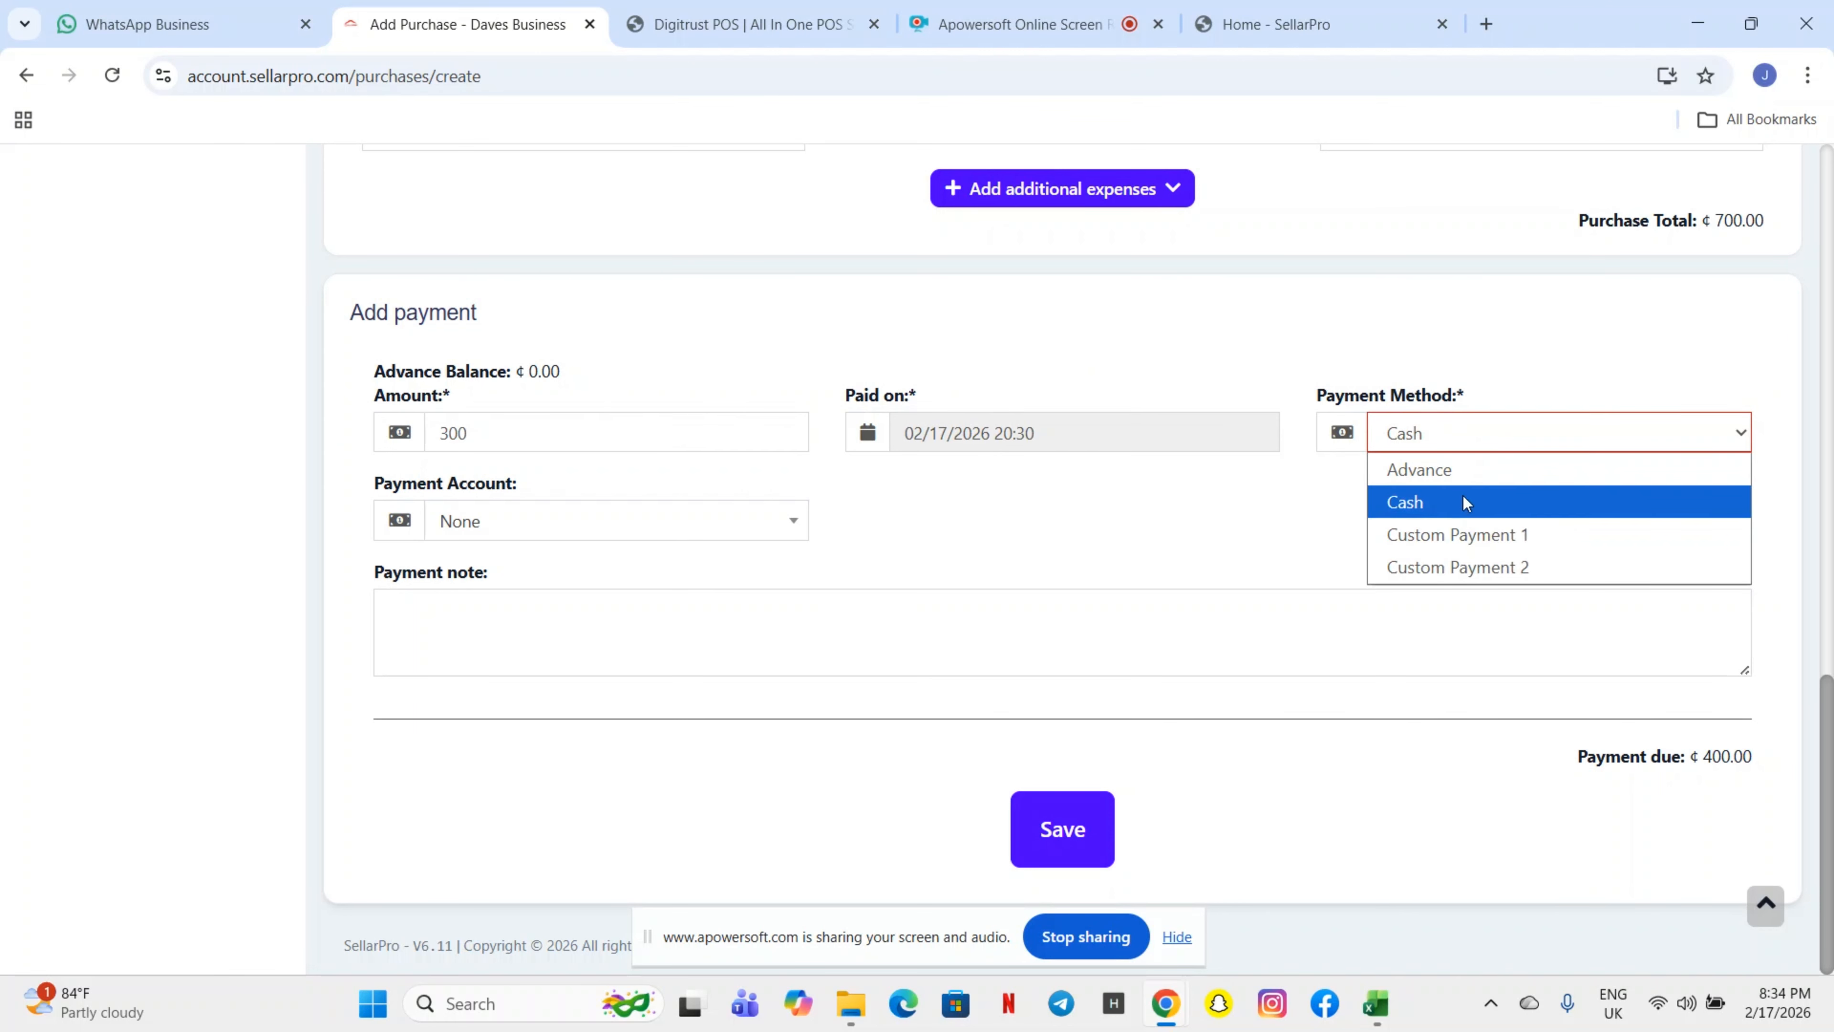
click(1465, 500)
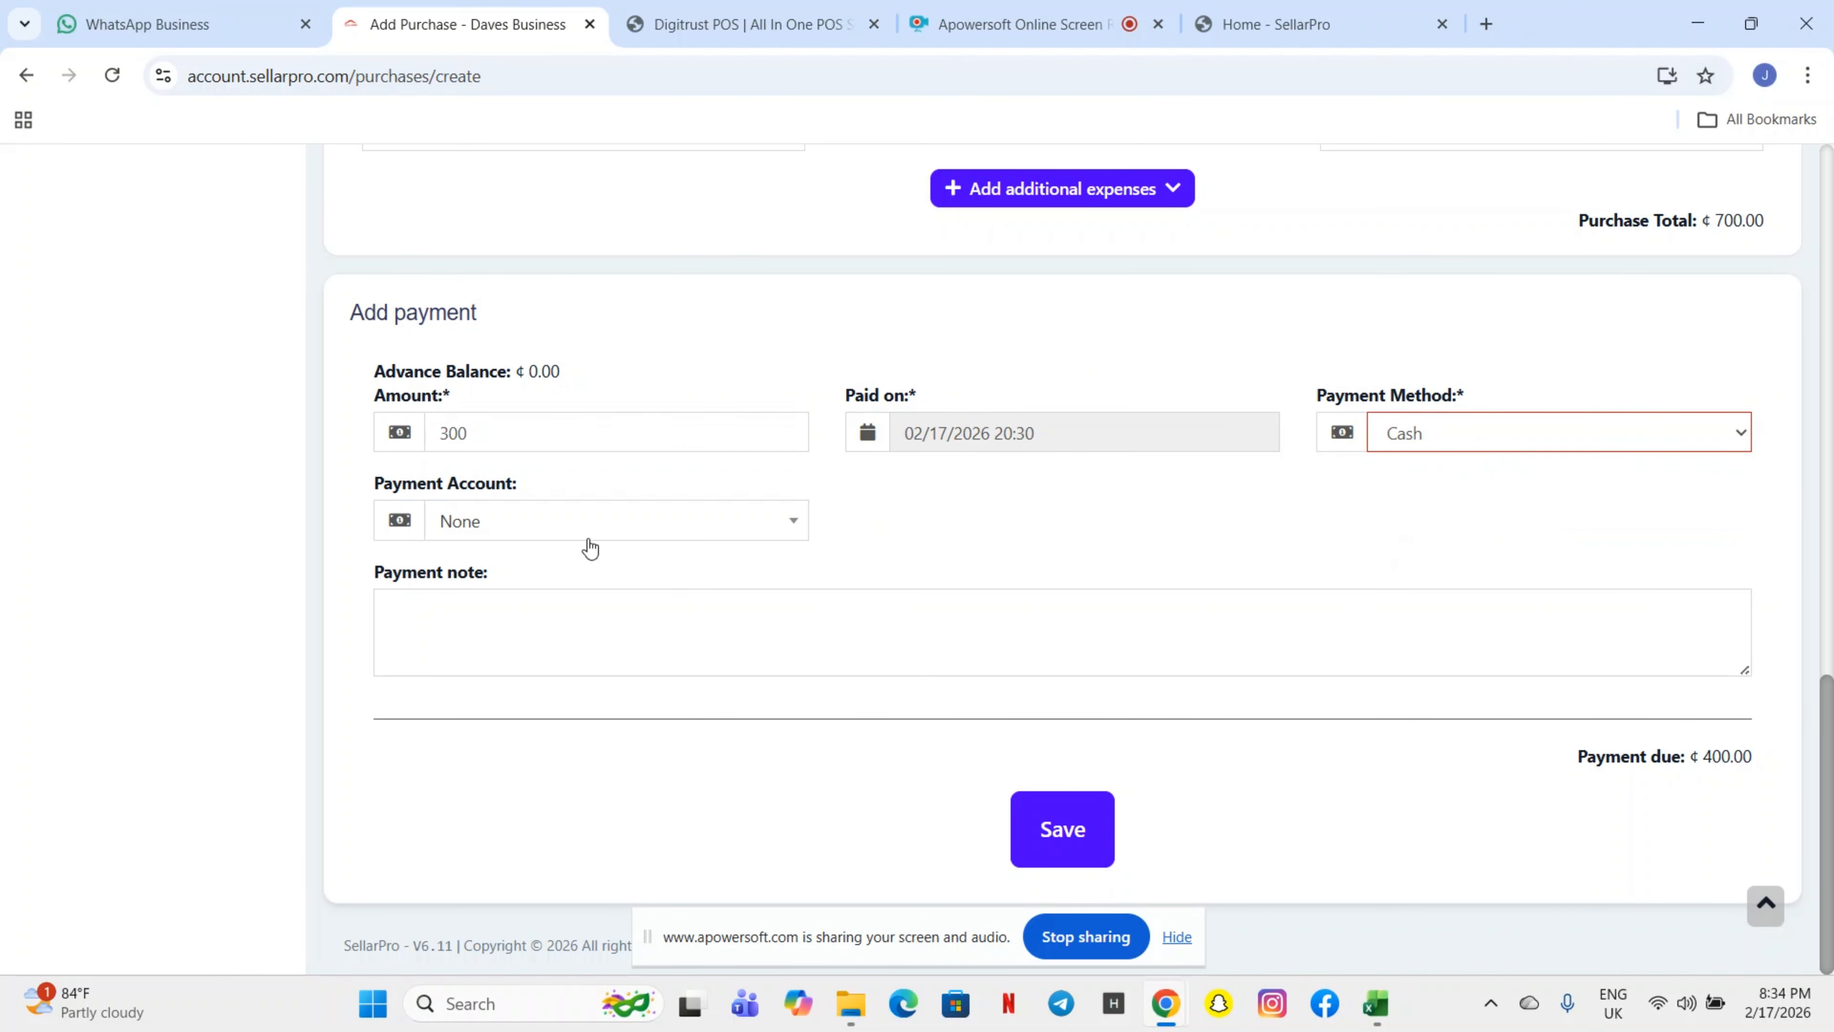
Step: Set the payment account to Mobile money, keep Cash as the payment method, and save the purchase
click(562, 524)
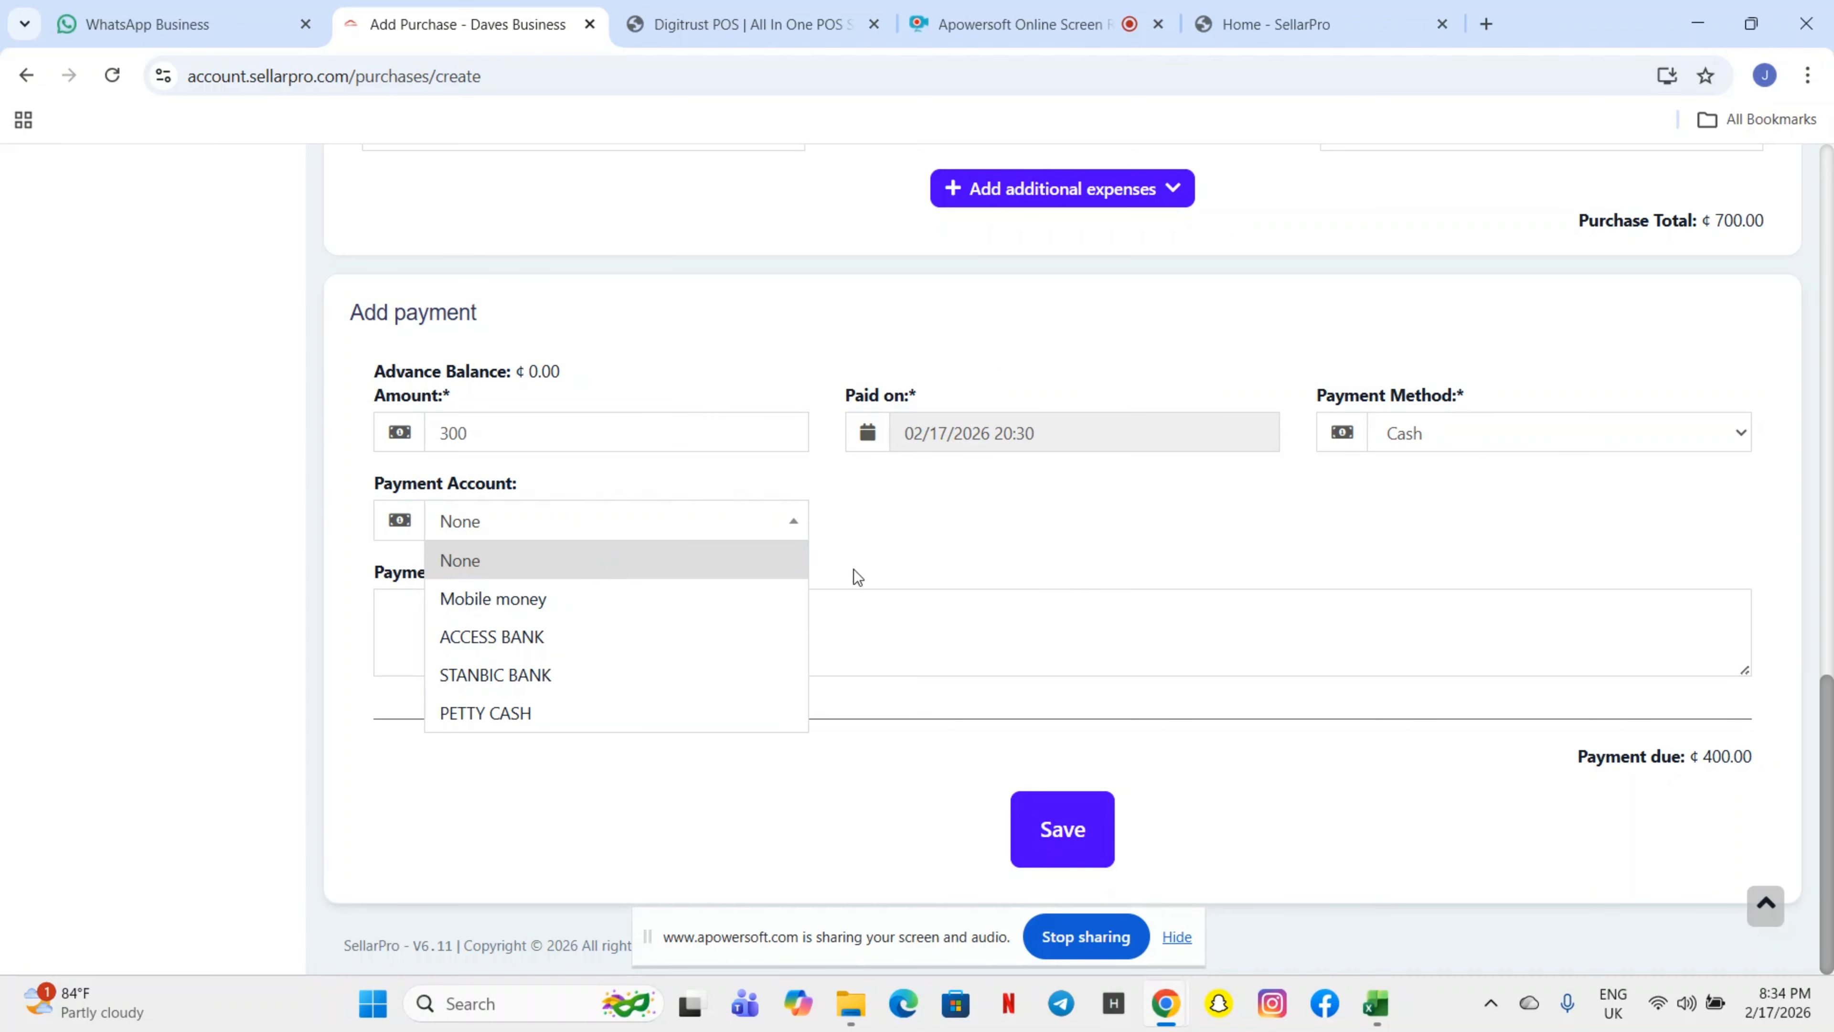
click(1420, 437)
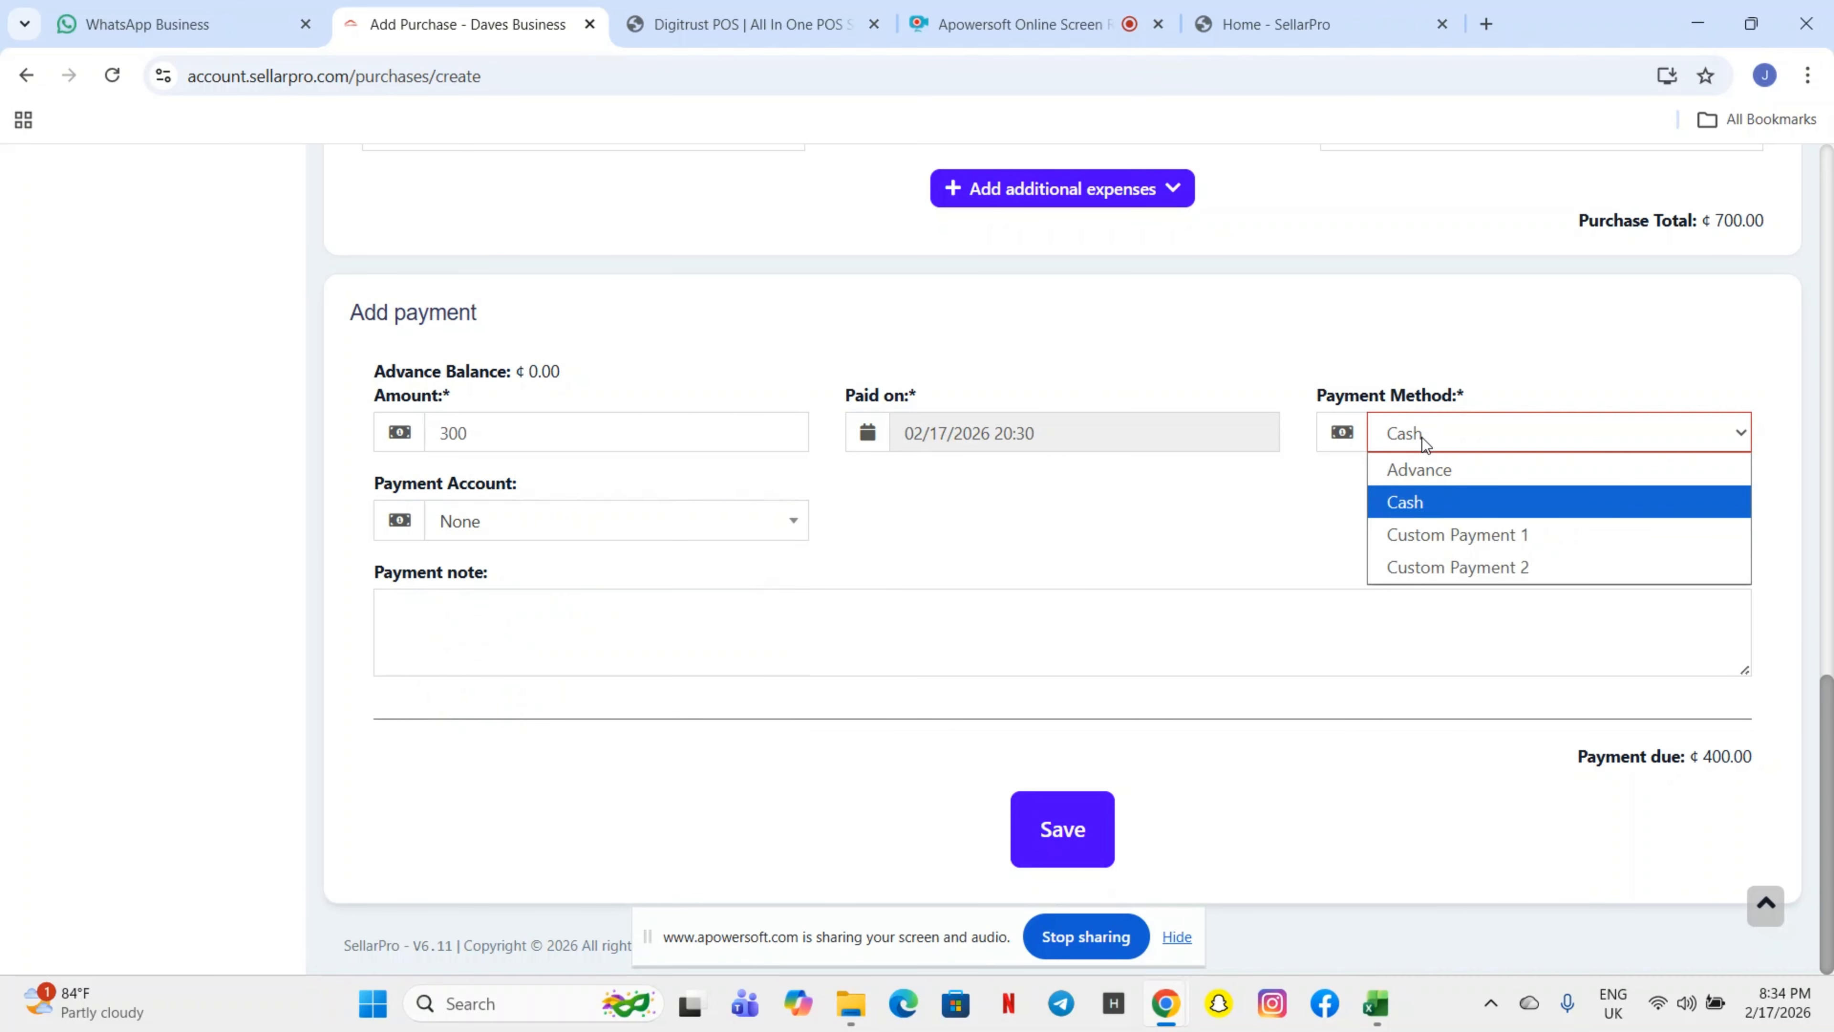
click(1446, 504)
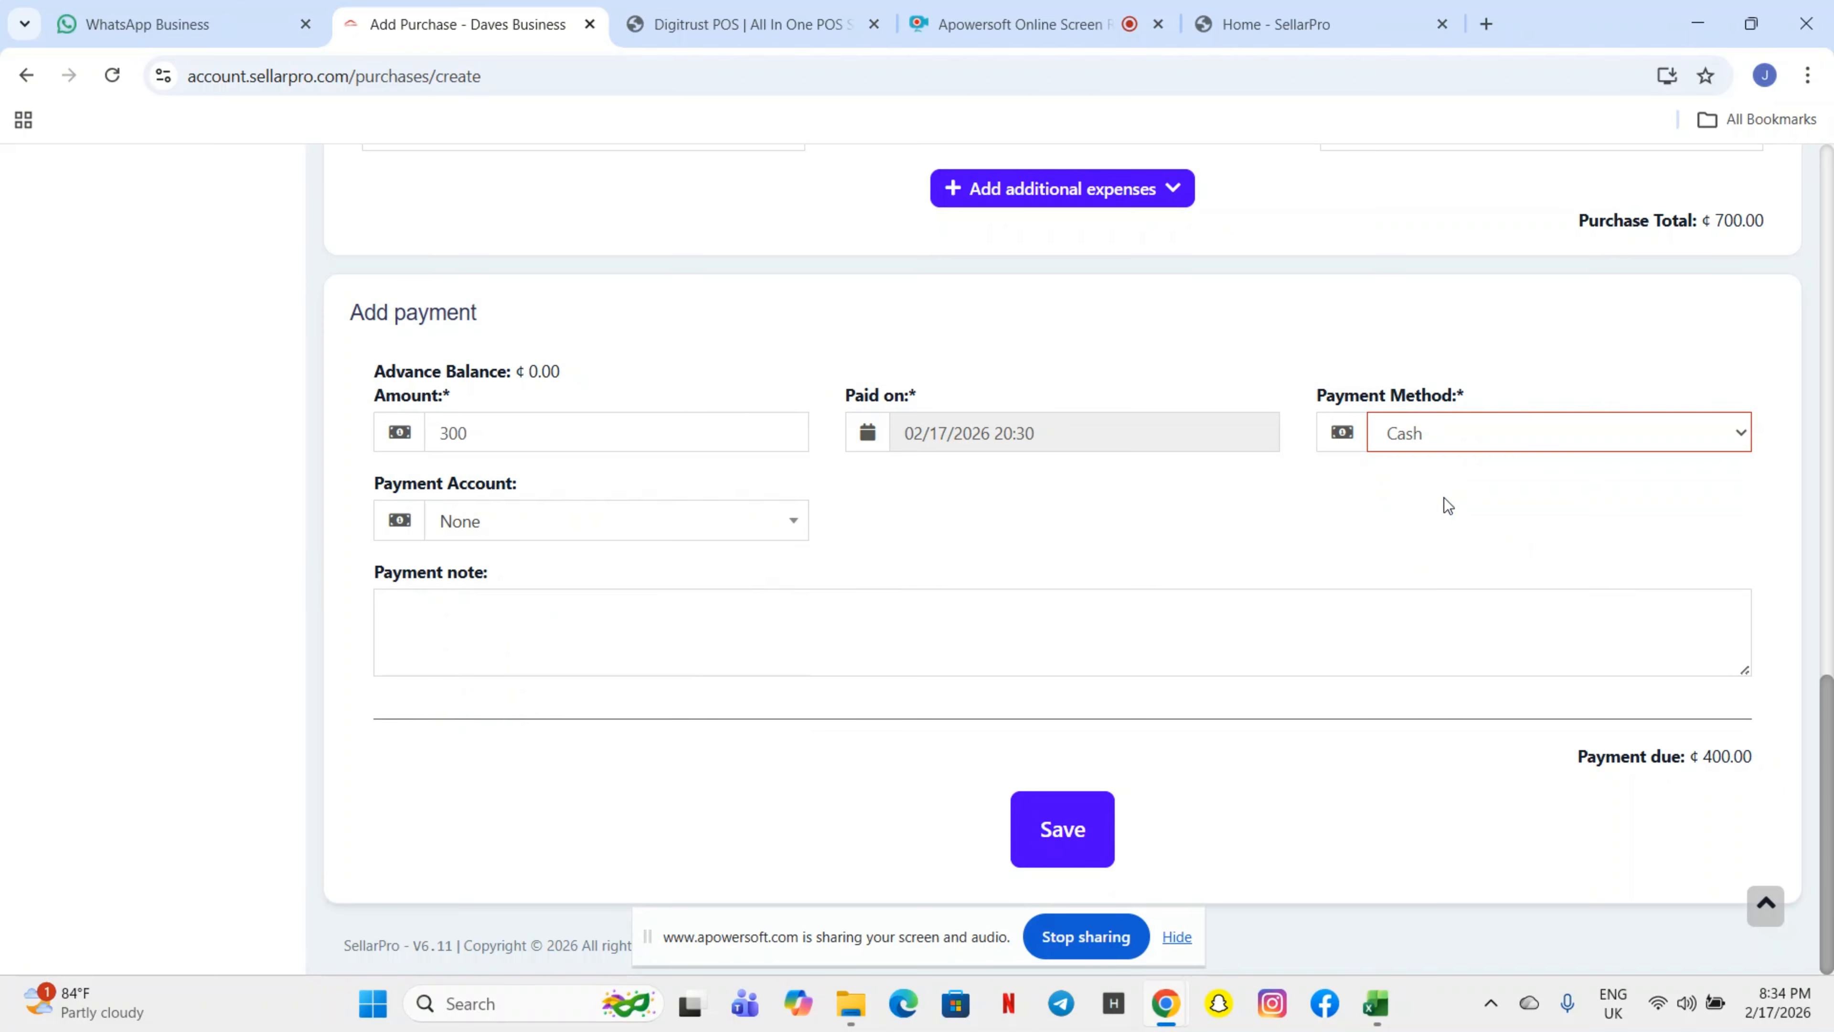
click(624, 536)
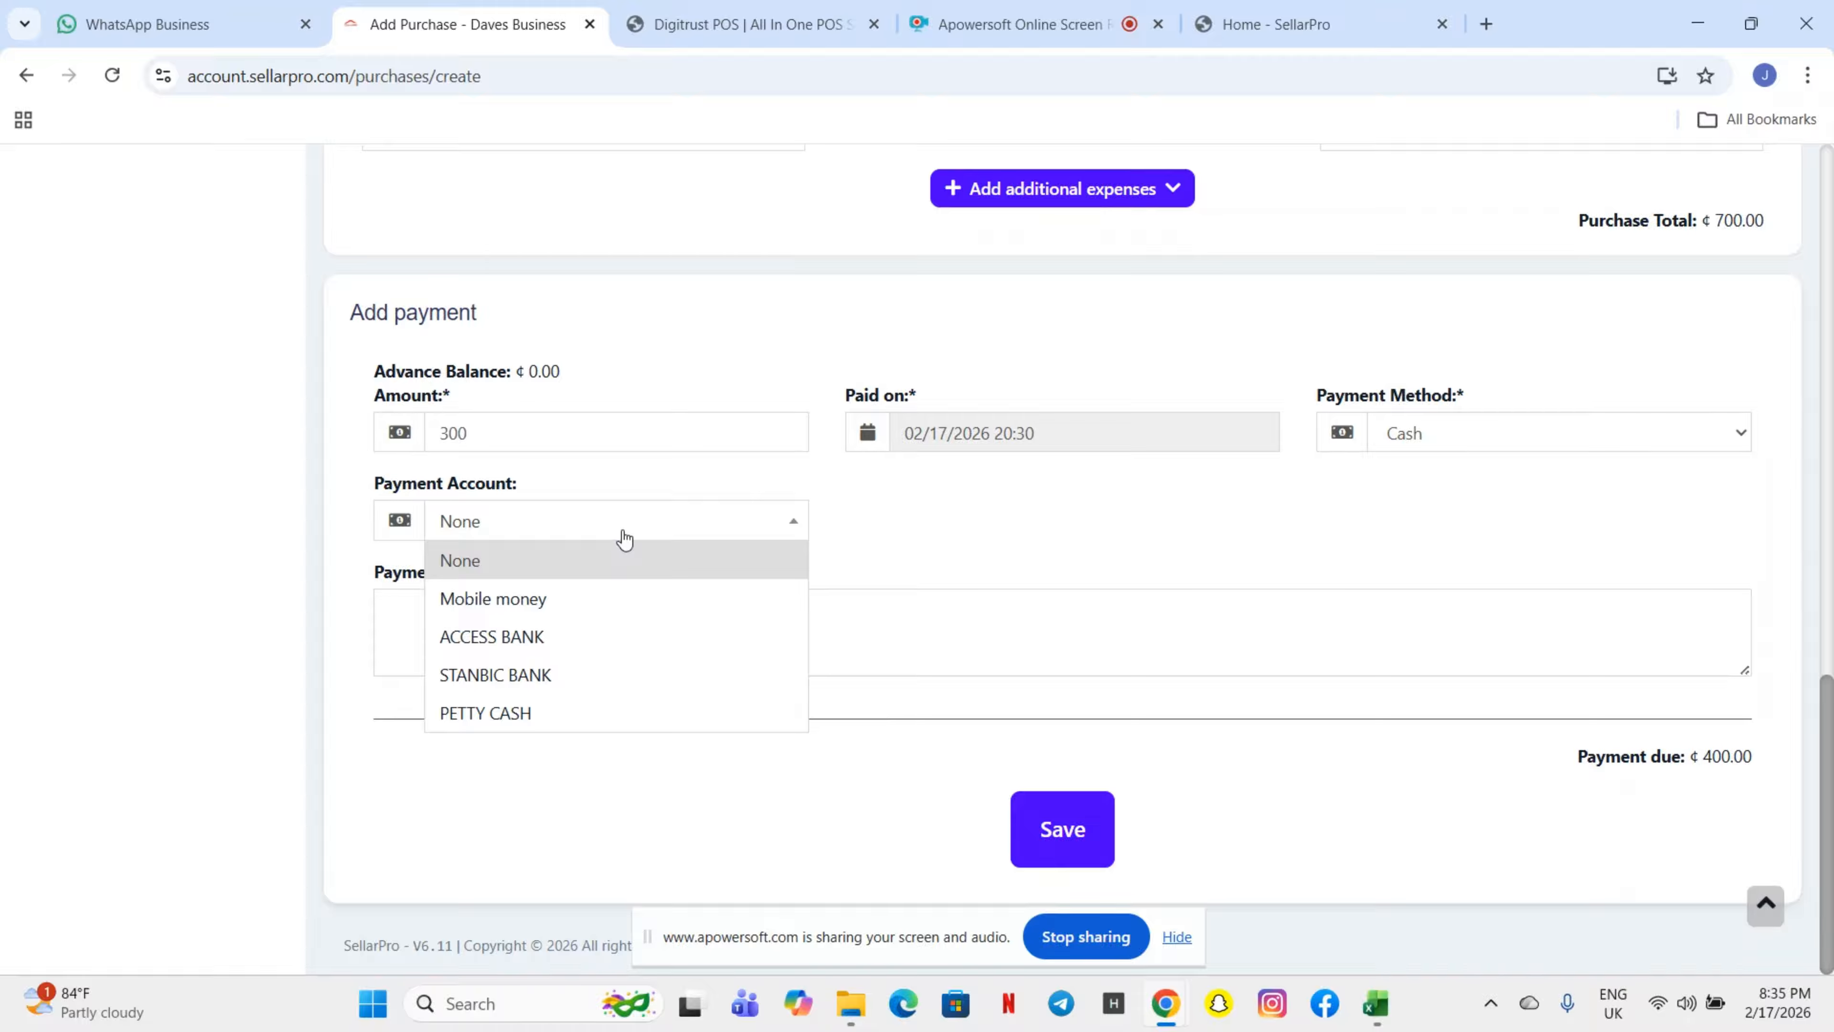
click(553, 600)
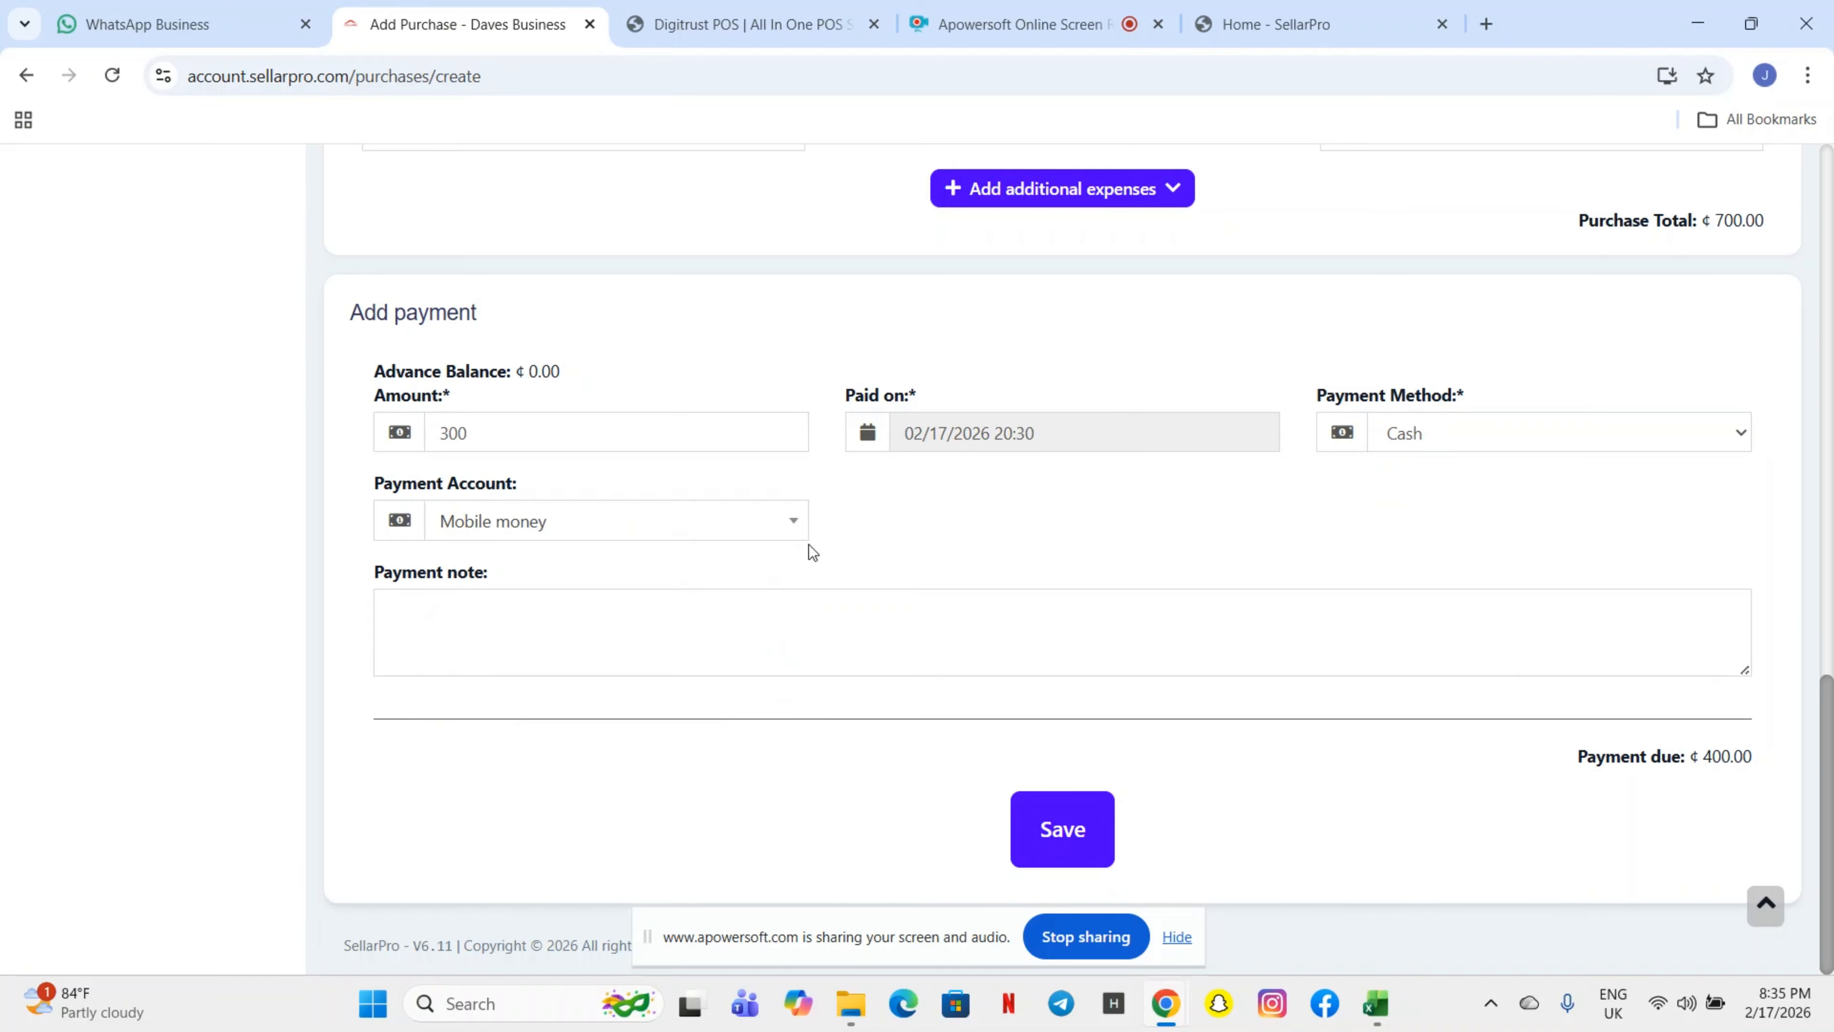
click(1048, 843)
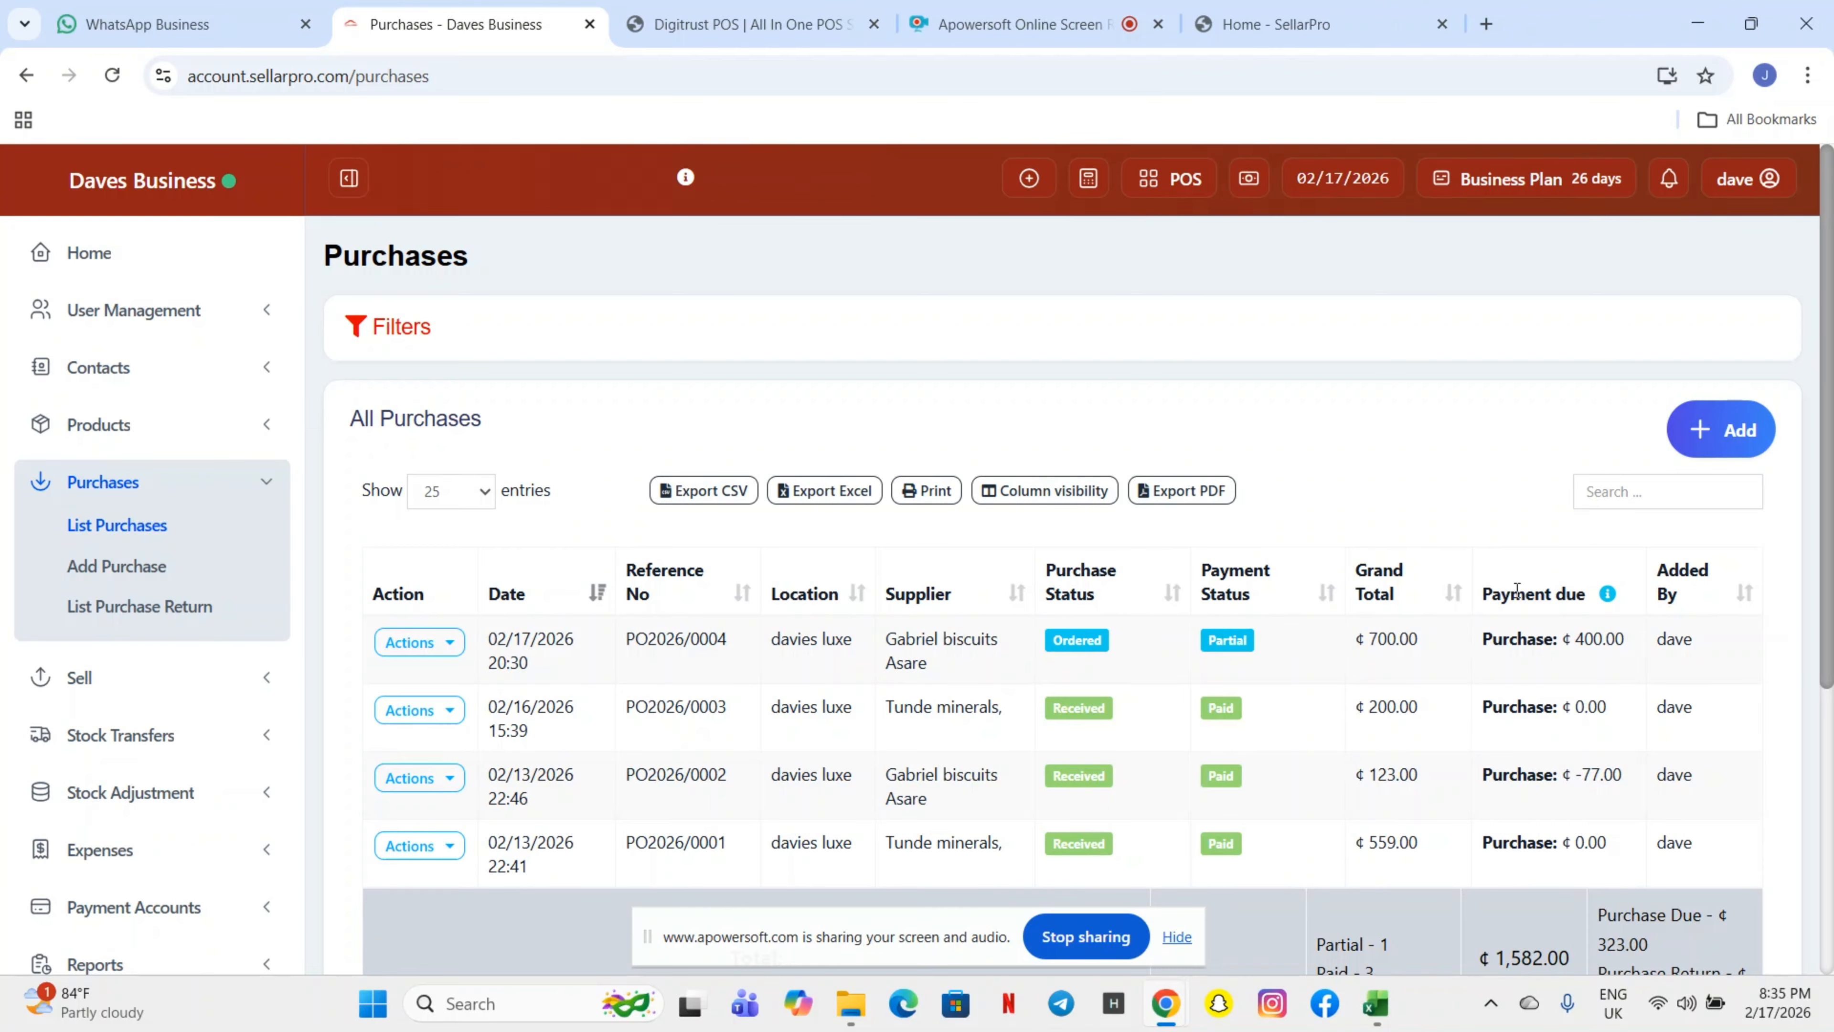
Step: Add a Cash payment of 400.00 to the newest purchase in the list and save it
click(457, 640)
scroll(505, 720, down, 1)
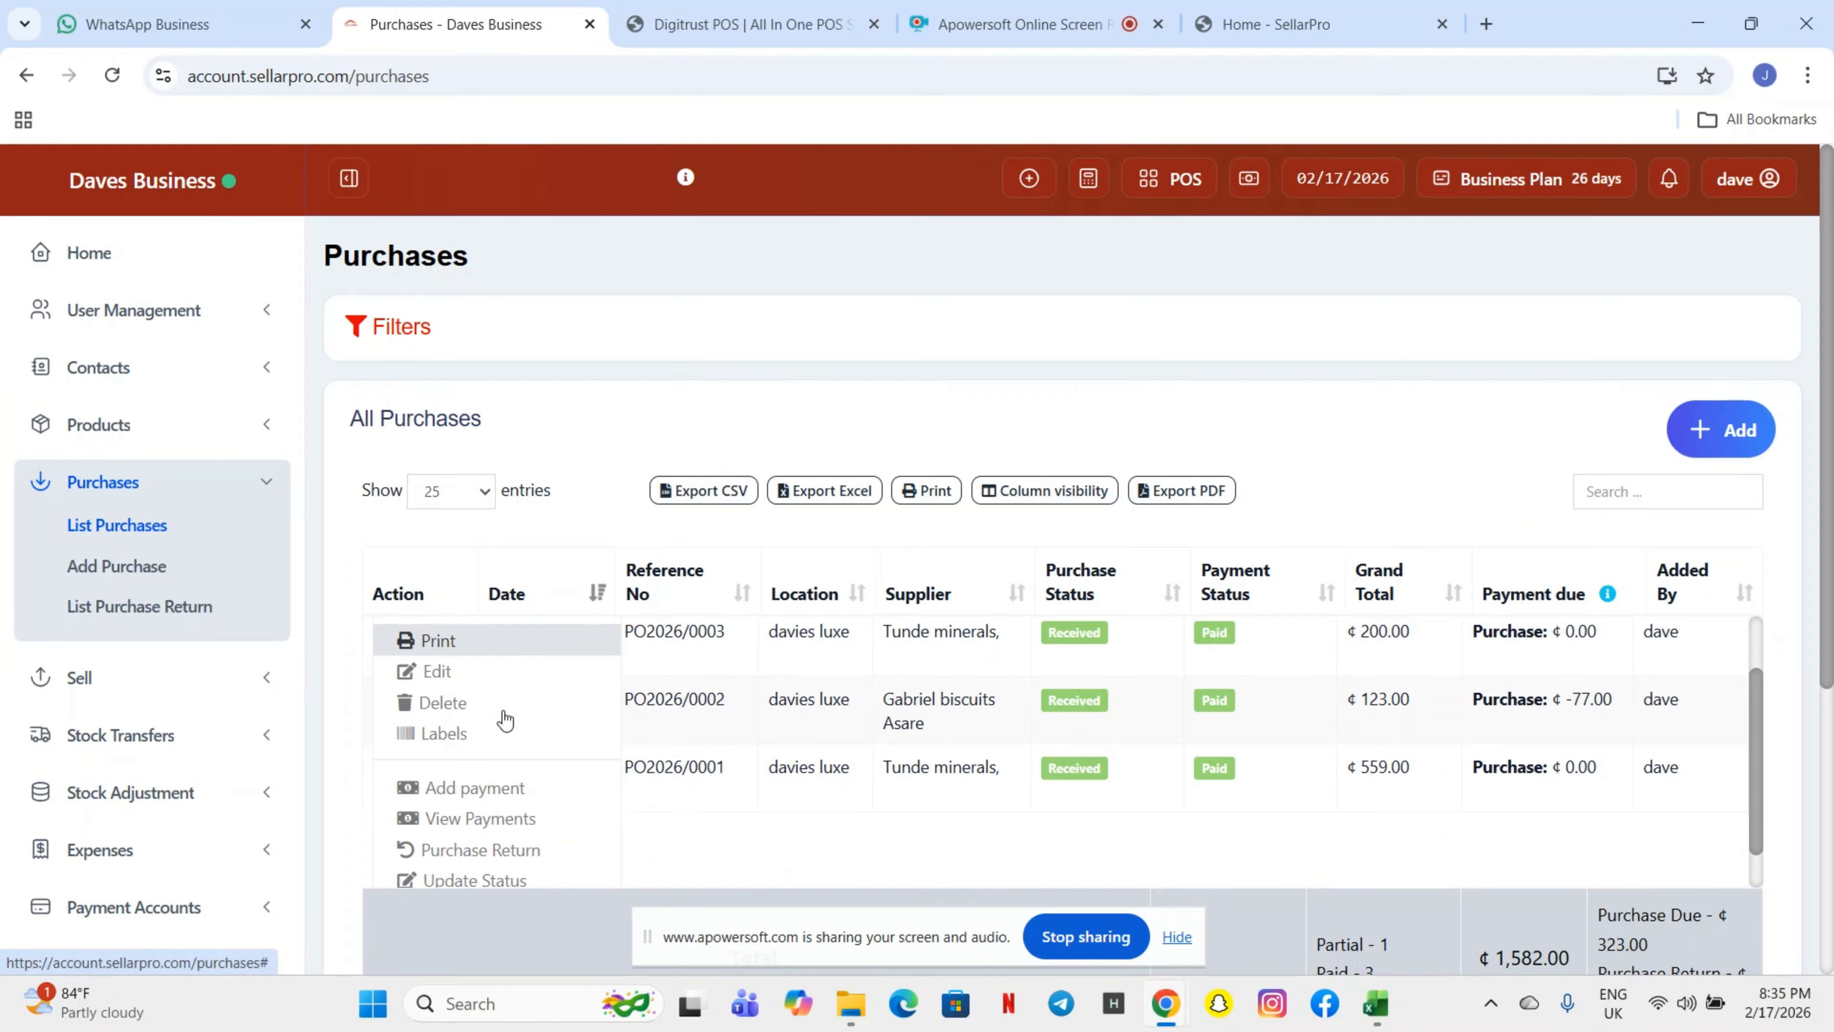
scroll(504, 719, down, 1)
click(474, 742)
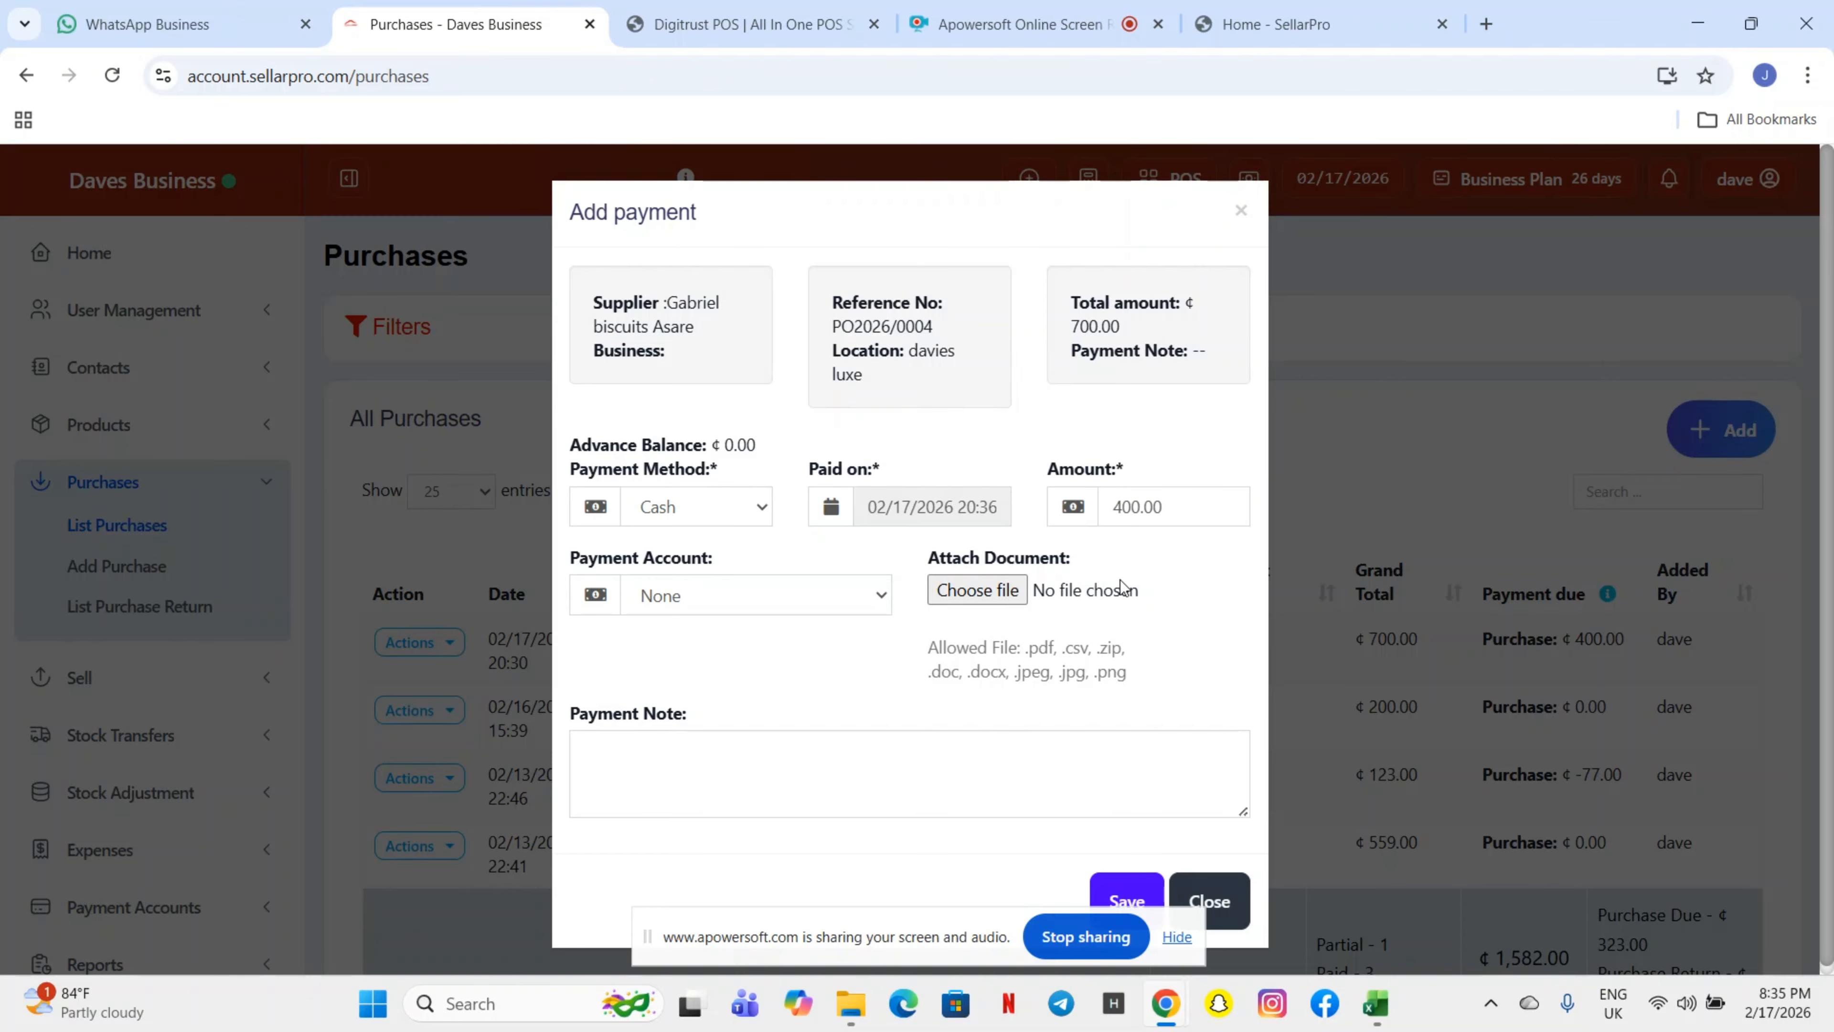
scroll(1109, 619, down, 1)
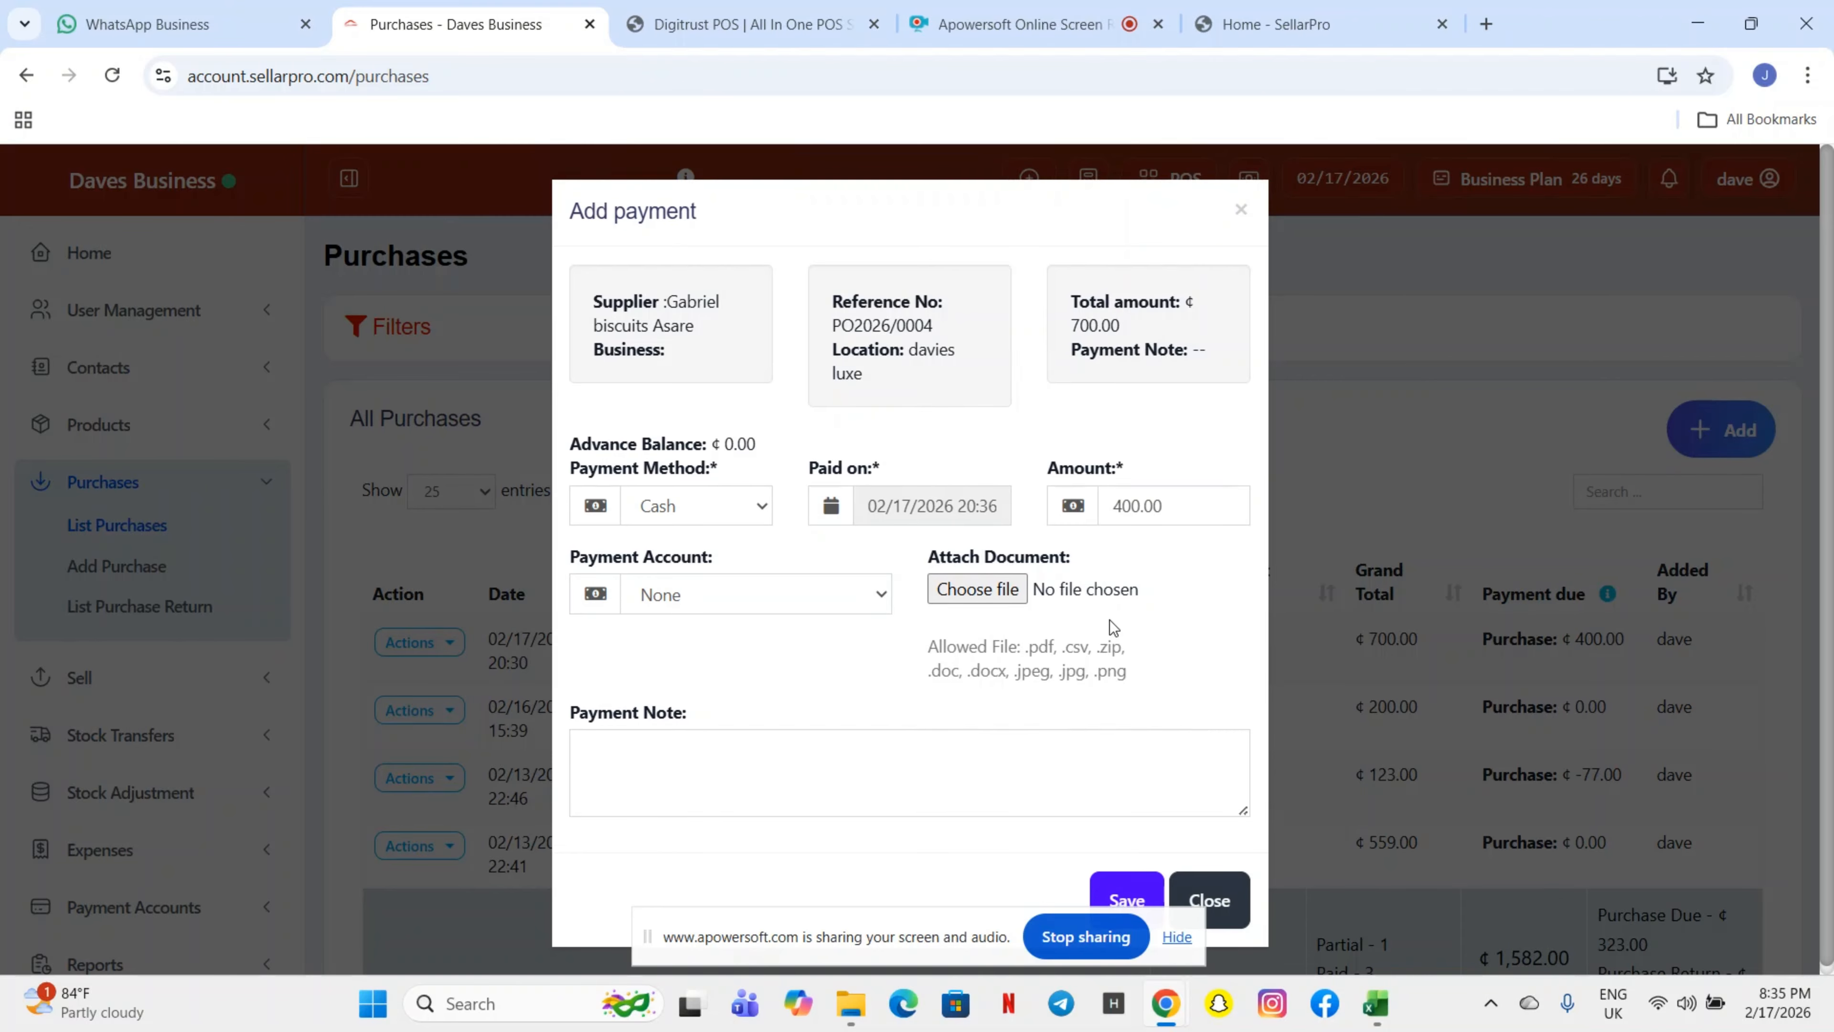
click(1128, 894)
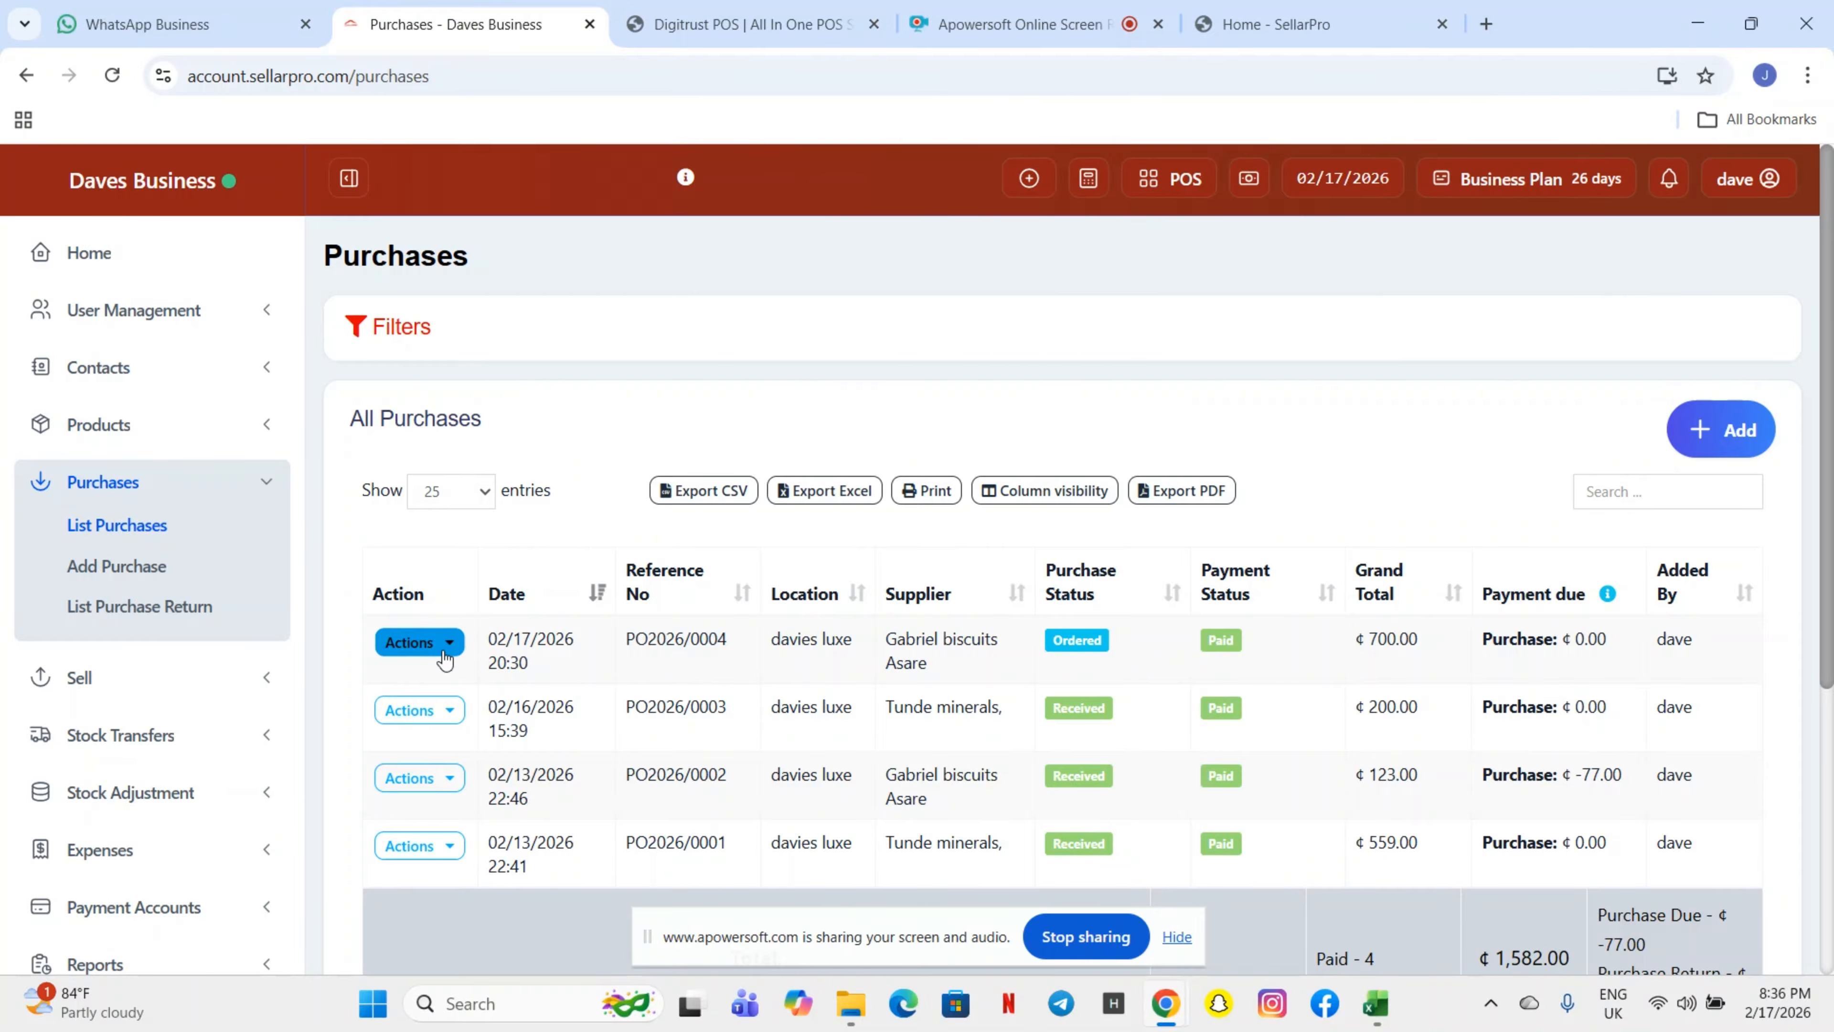
Step: Update the newest purchase's status to Received
click(426, 642)
scroll(495, 769, down, 1)
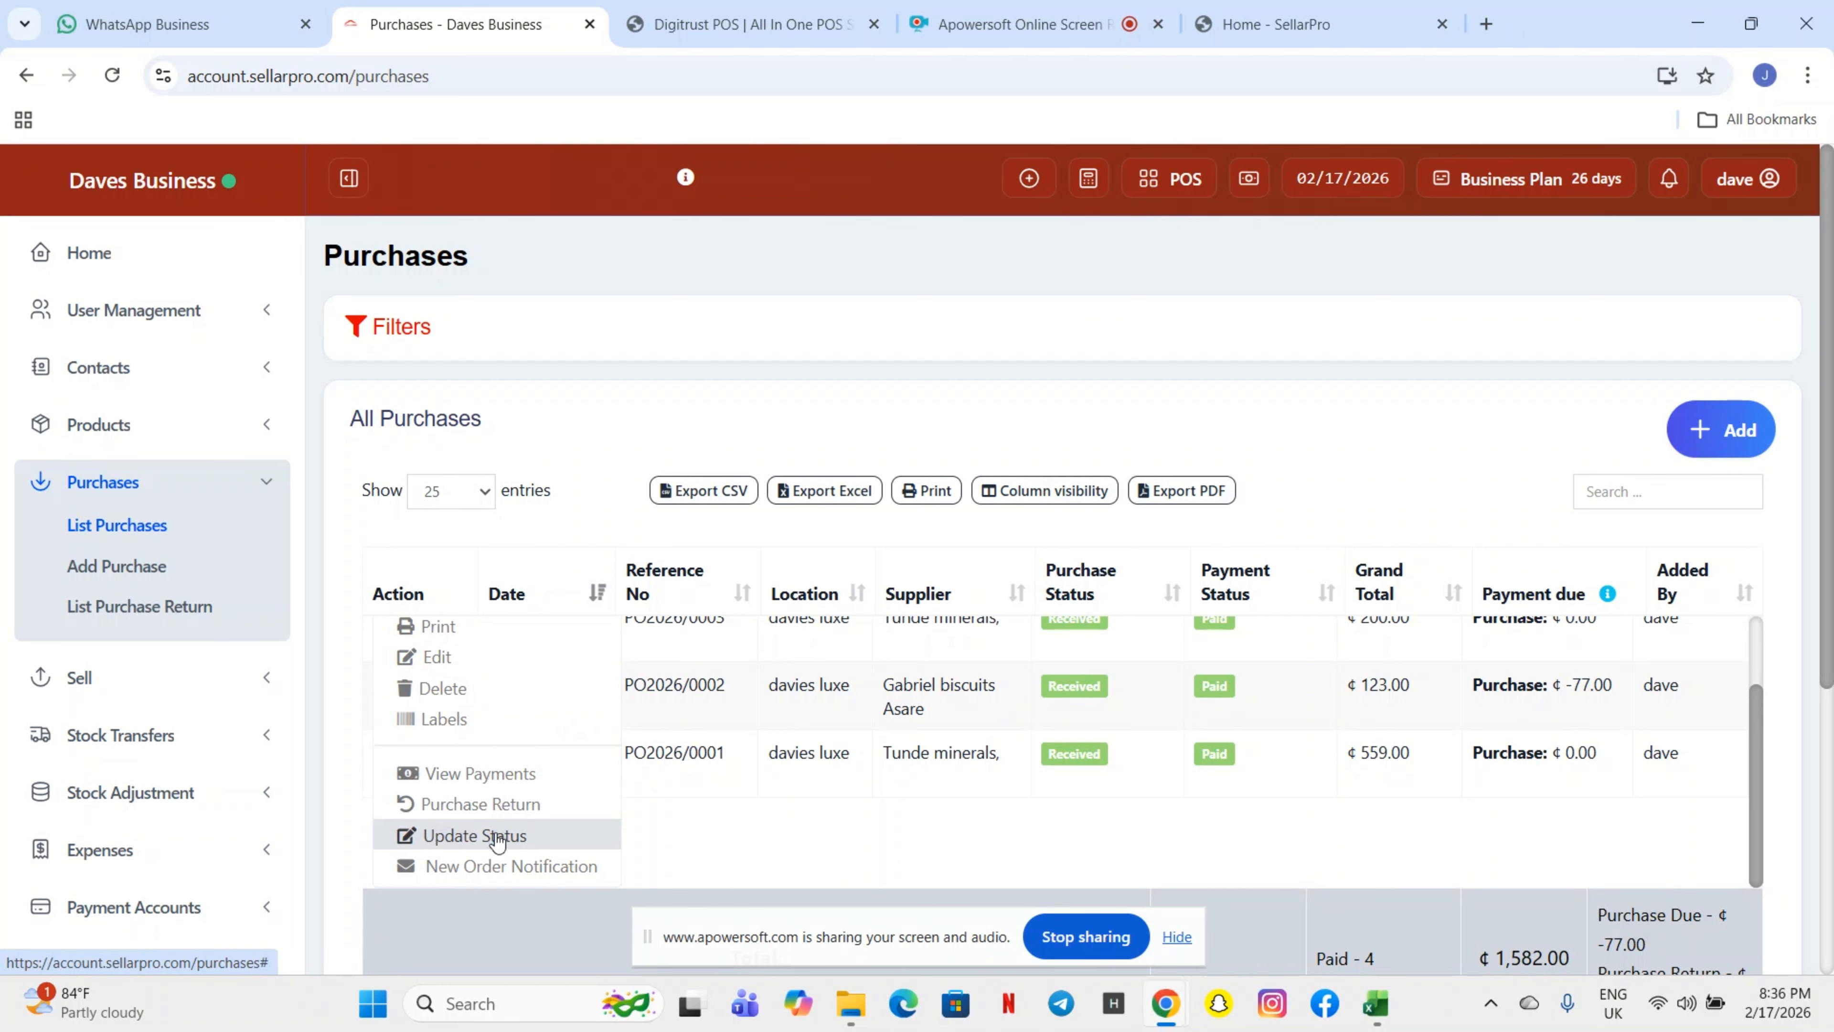
click(474, 836)
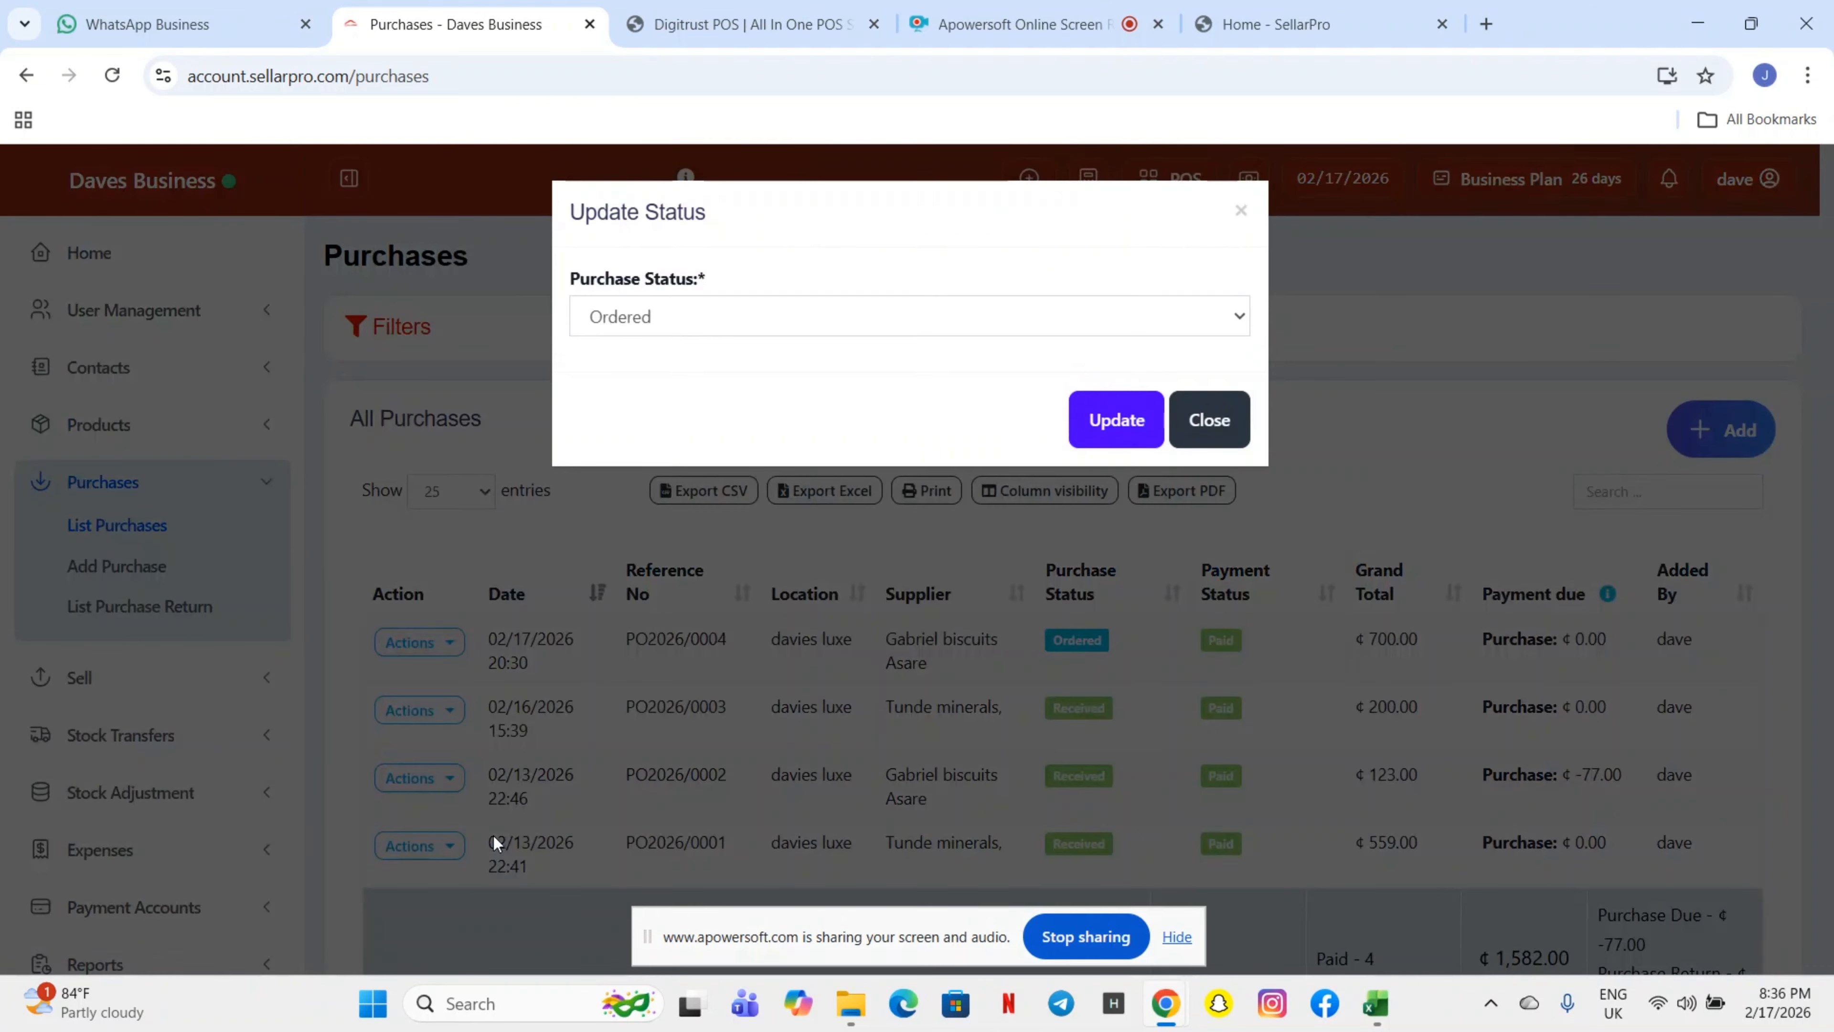
click(686, 326)
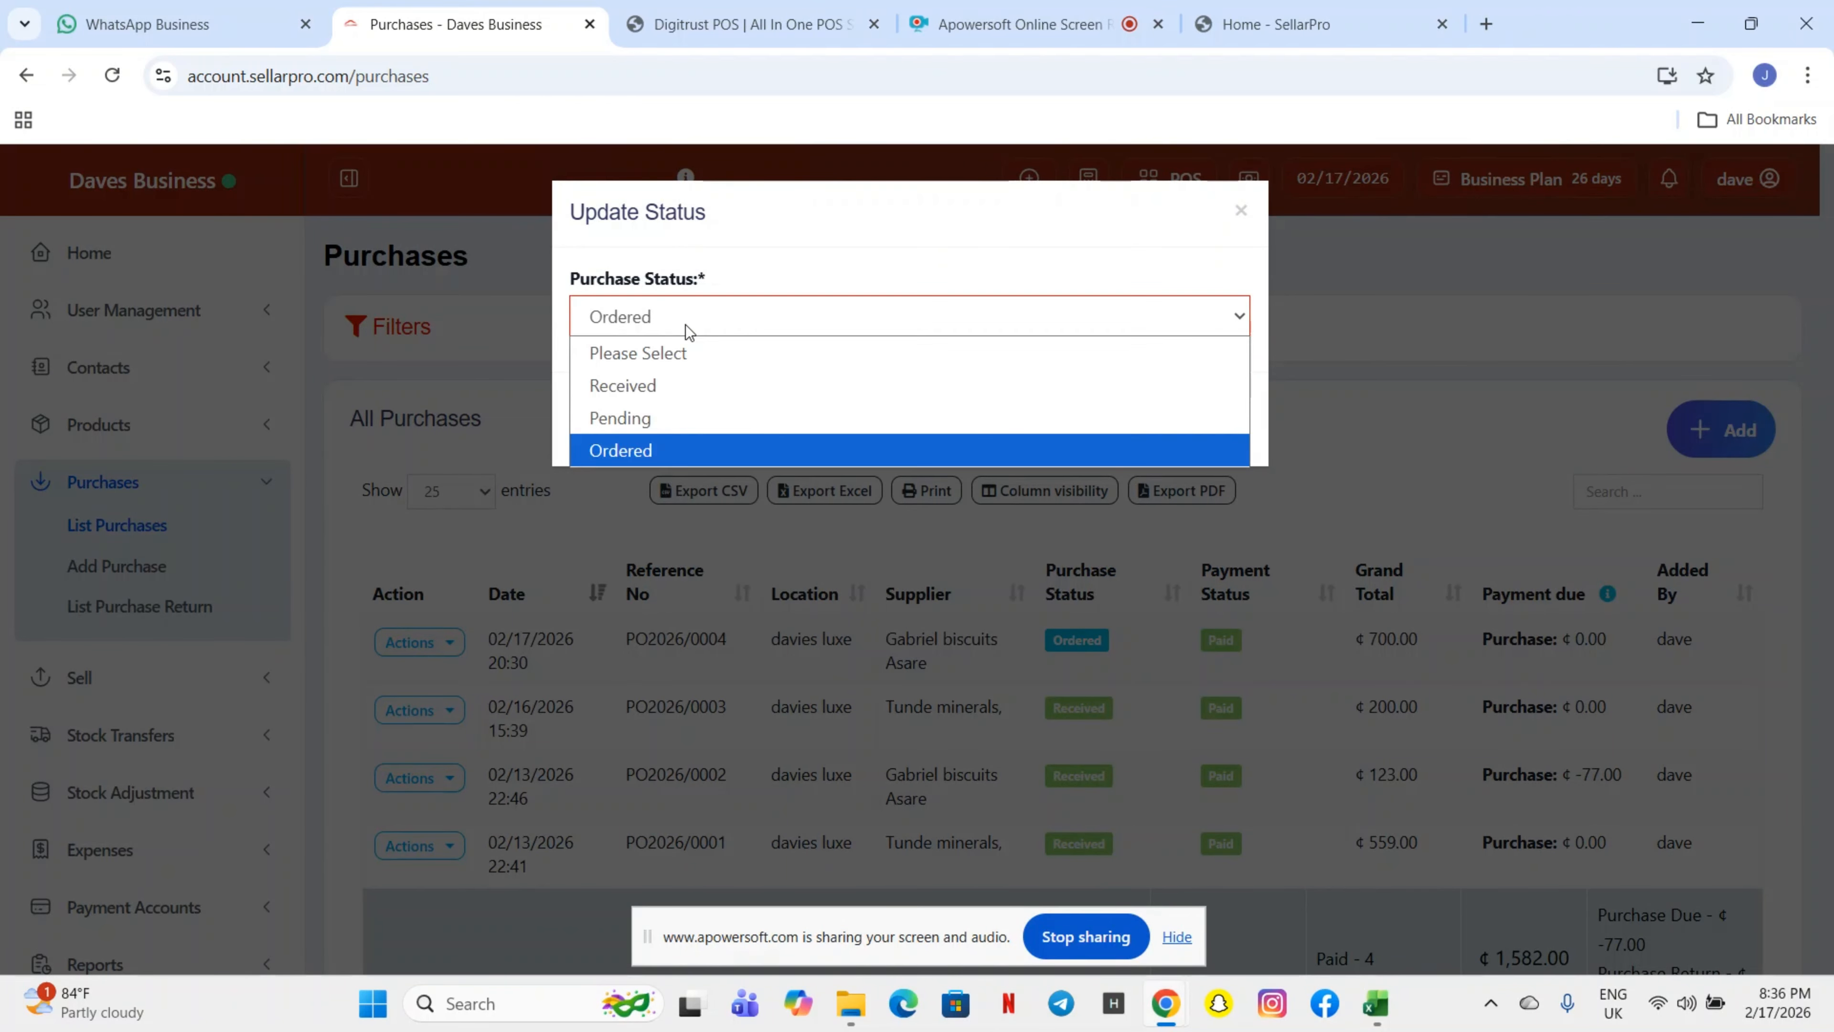
click(680, 387)
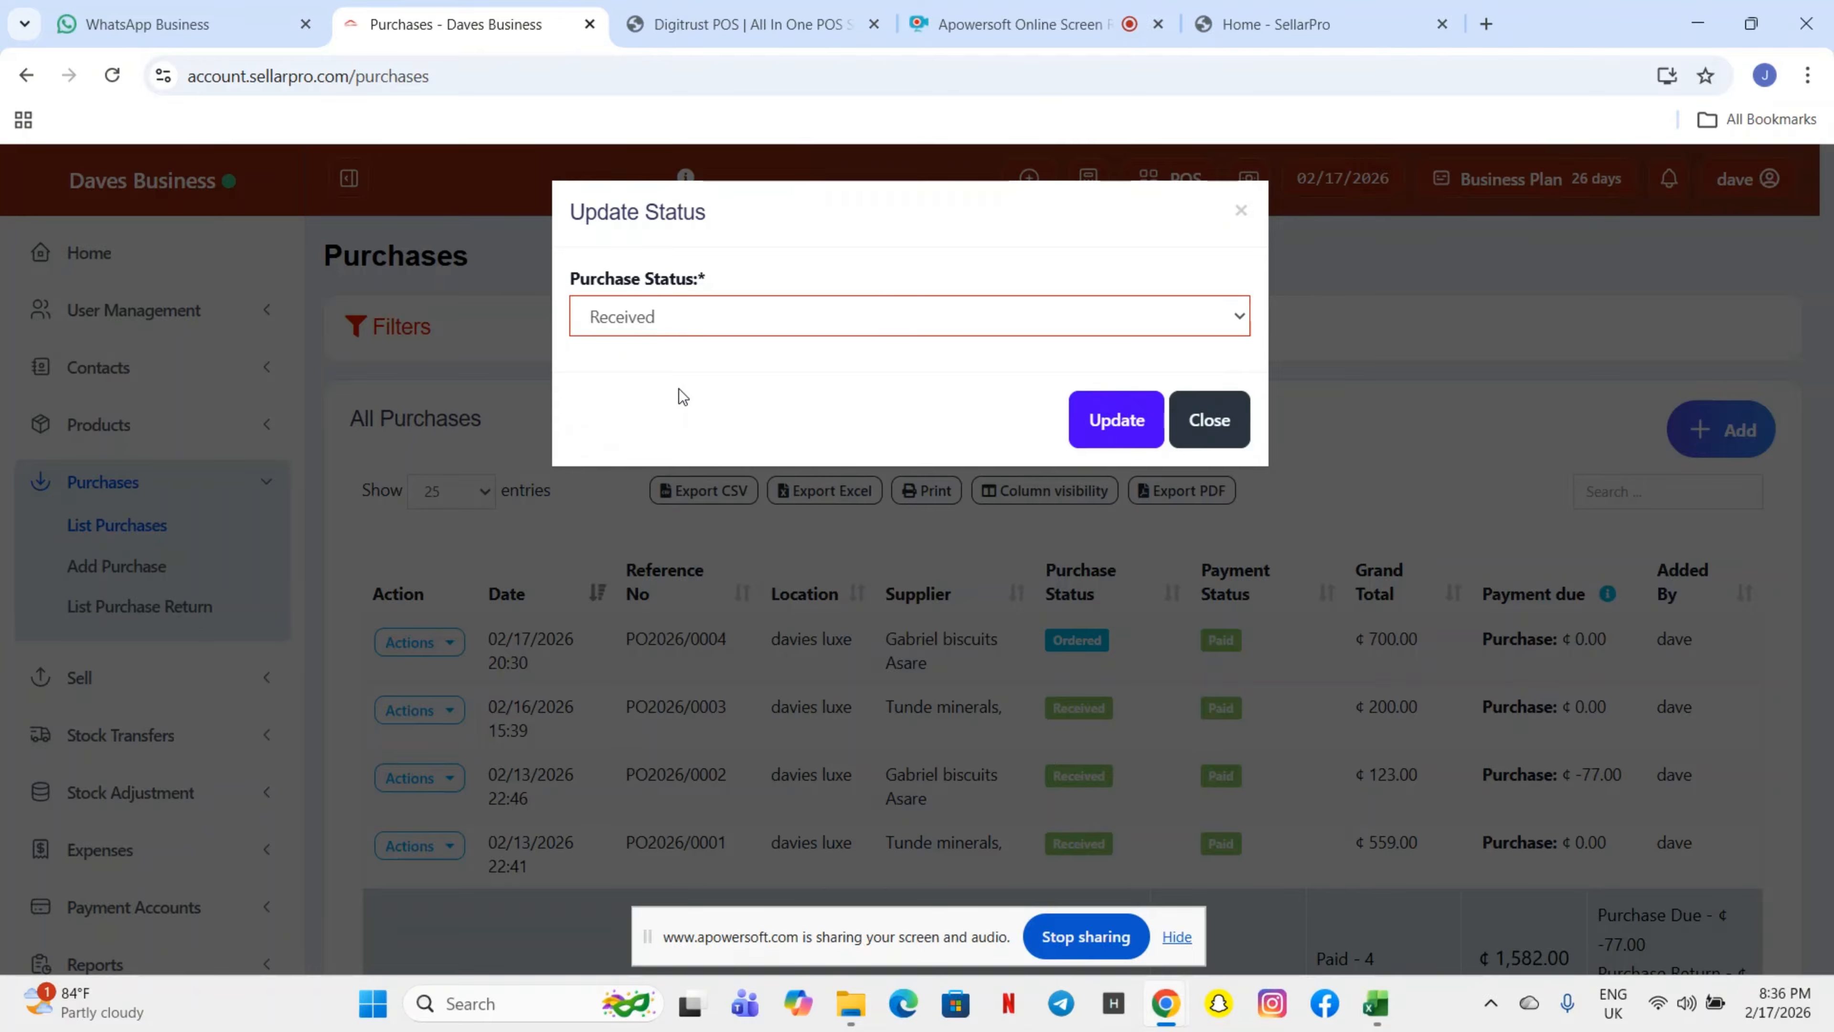
click(1138, 426)
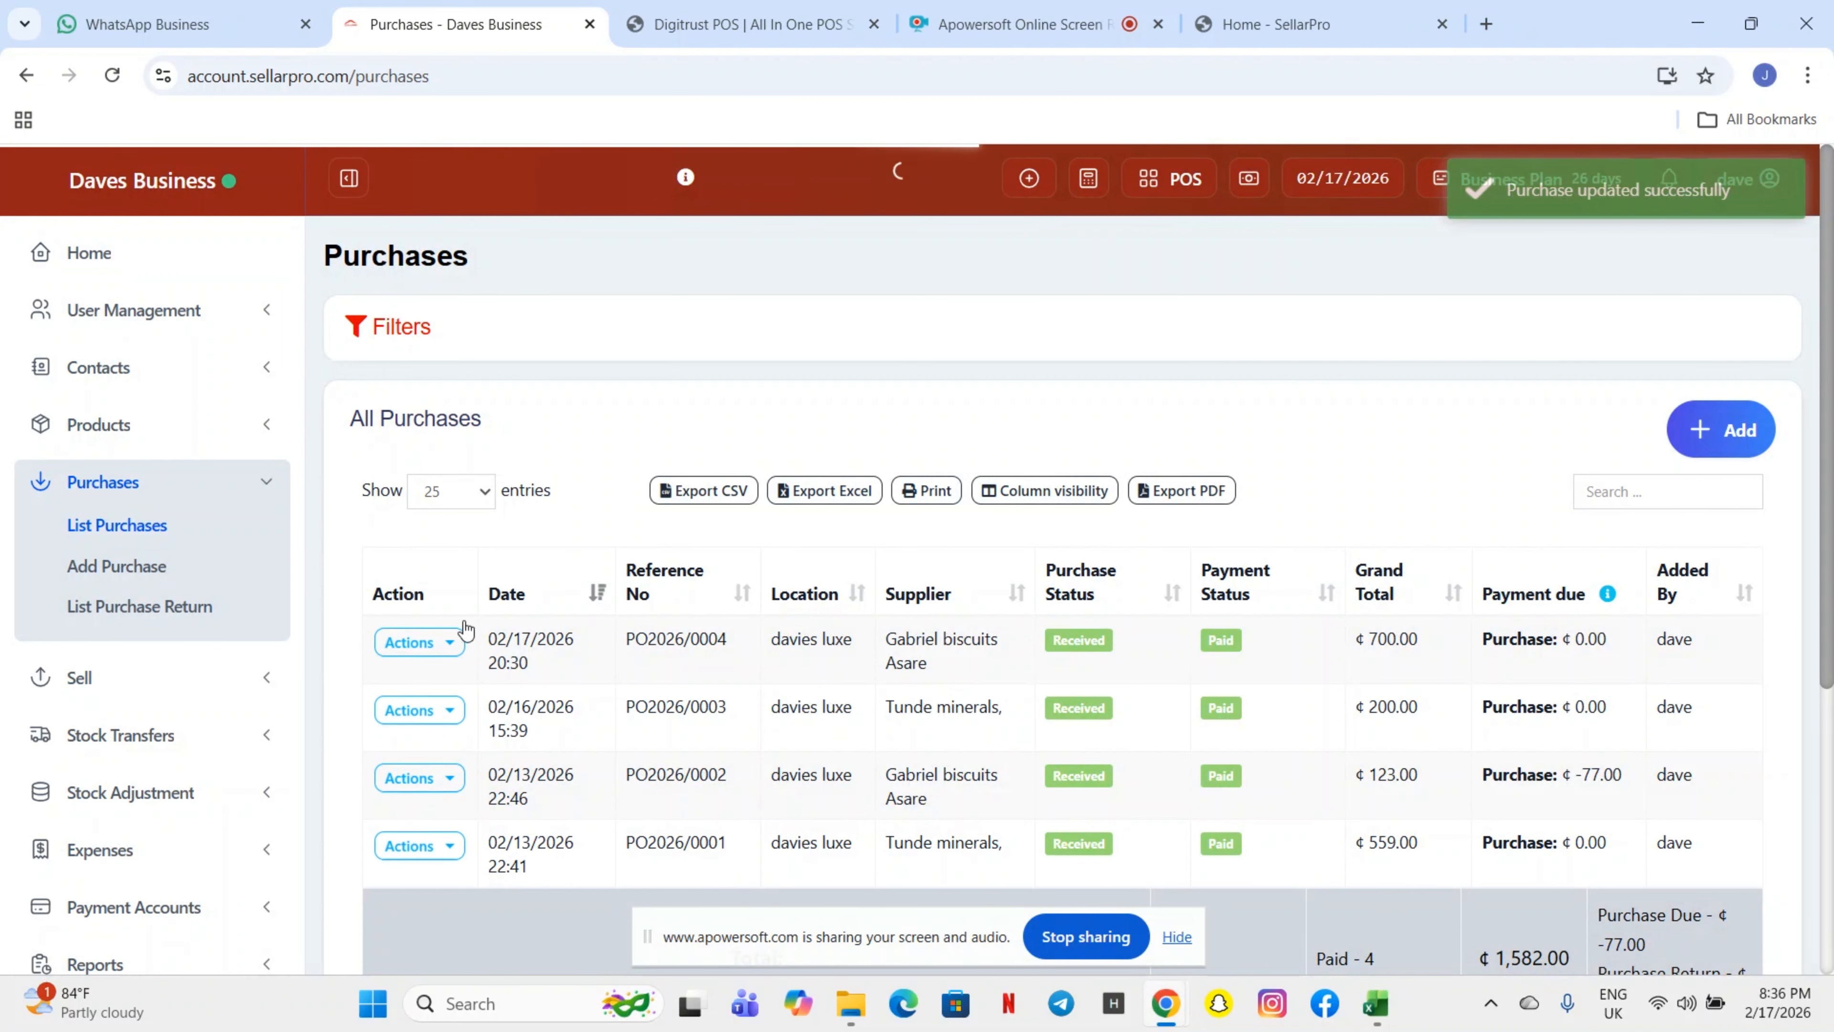
Step: View the newest purchase's details, examining its product line, payment info, totals and activities, and close them
click(443, 646)
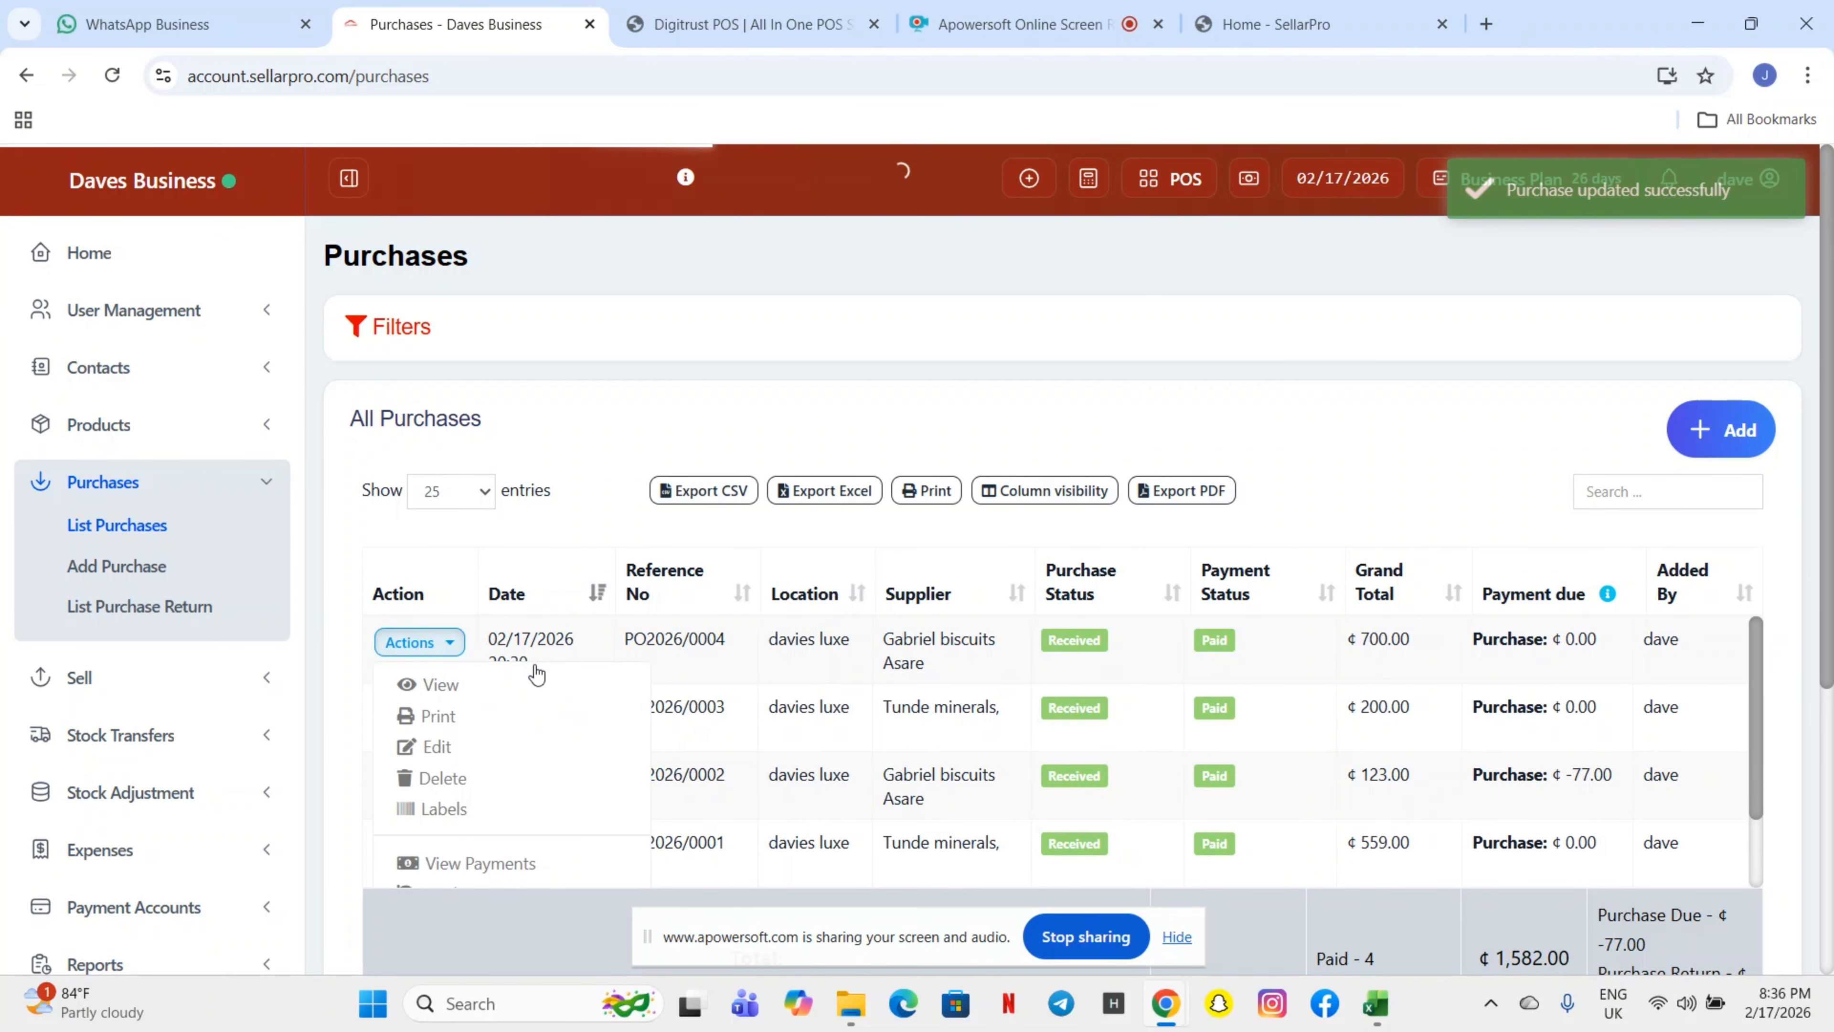
scroll(521, 744, down, 1)
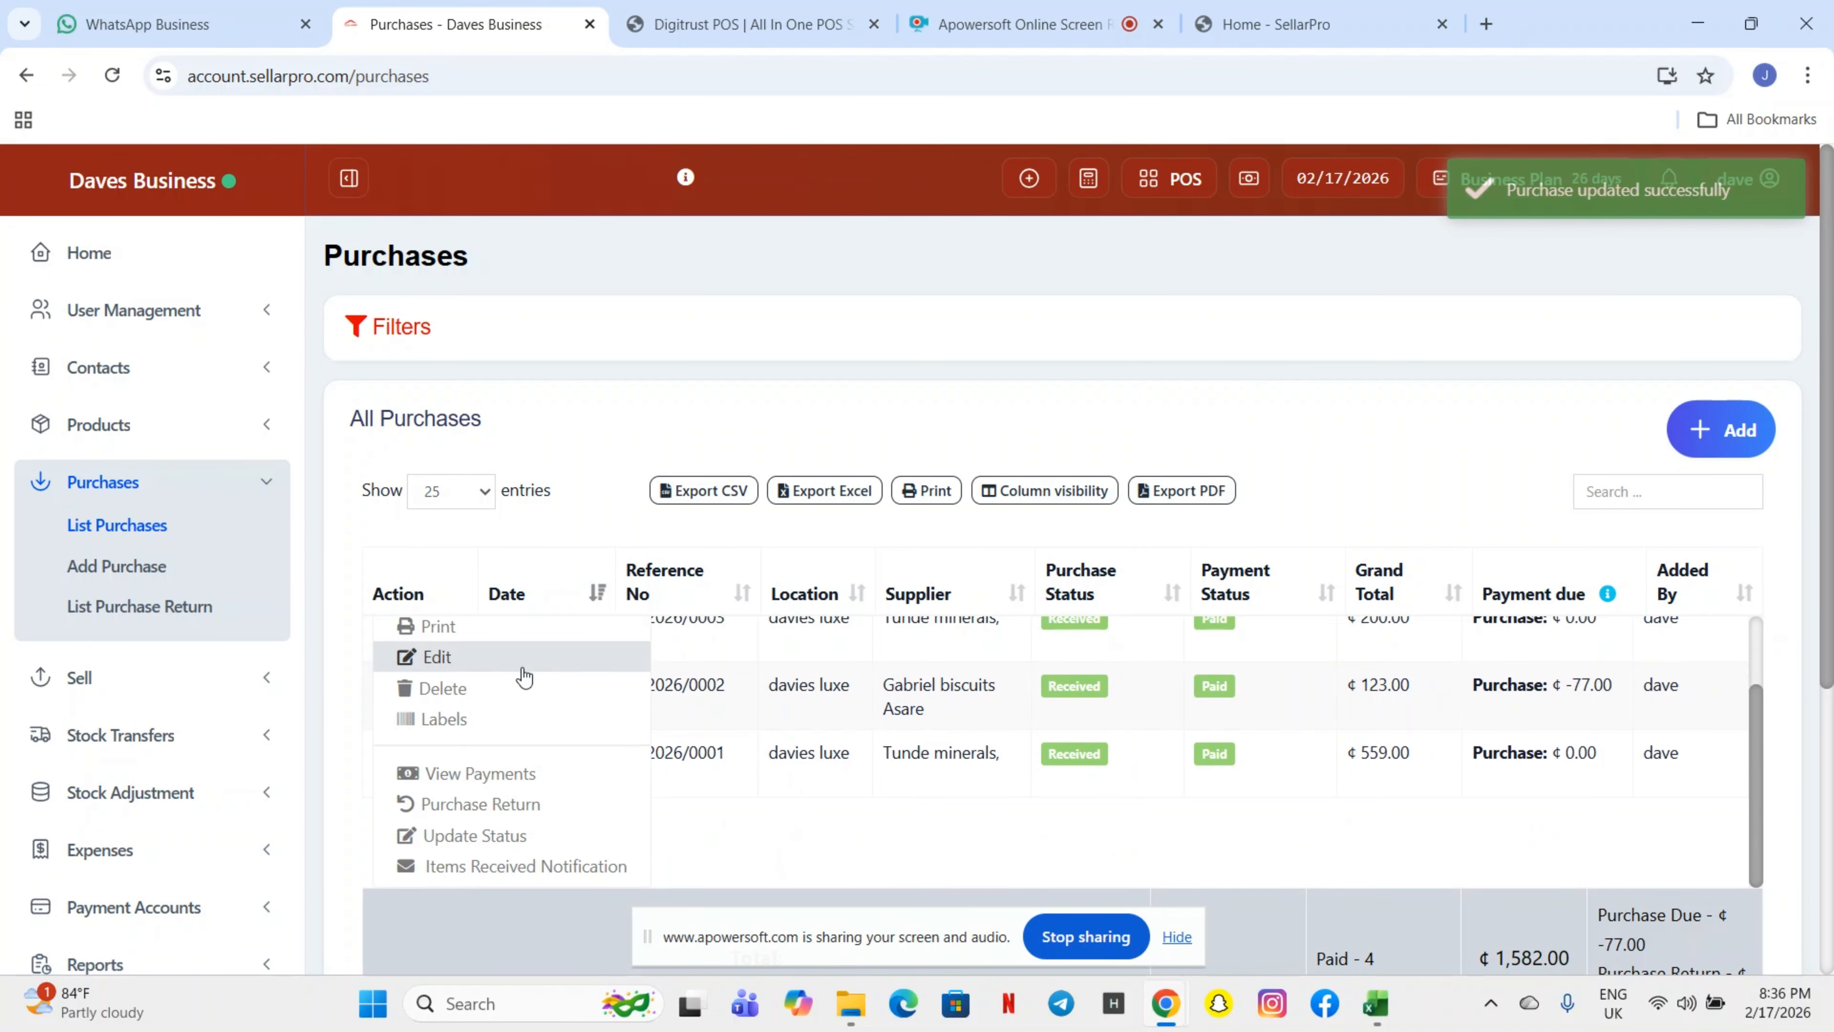
scroll(521, 668, up, 1)
click(481, 693)
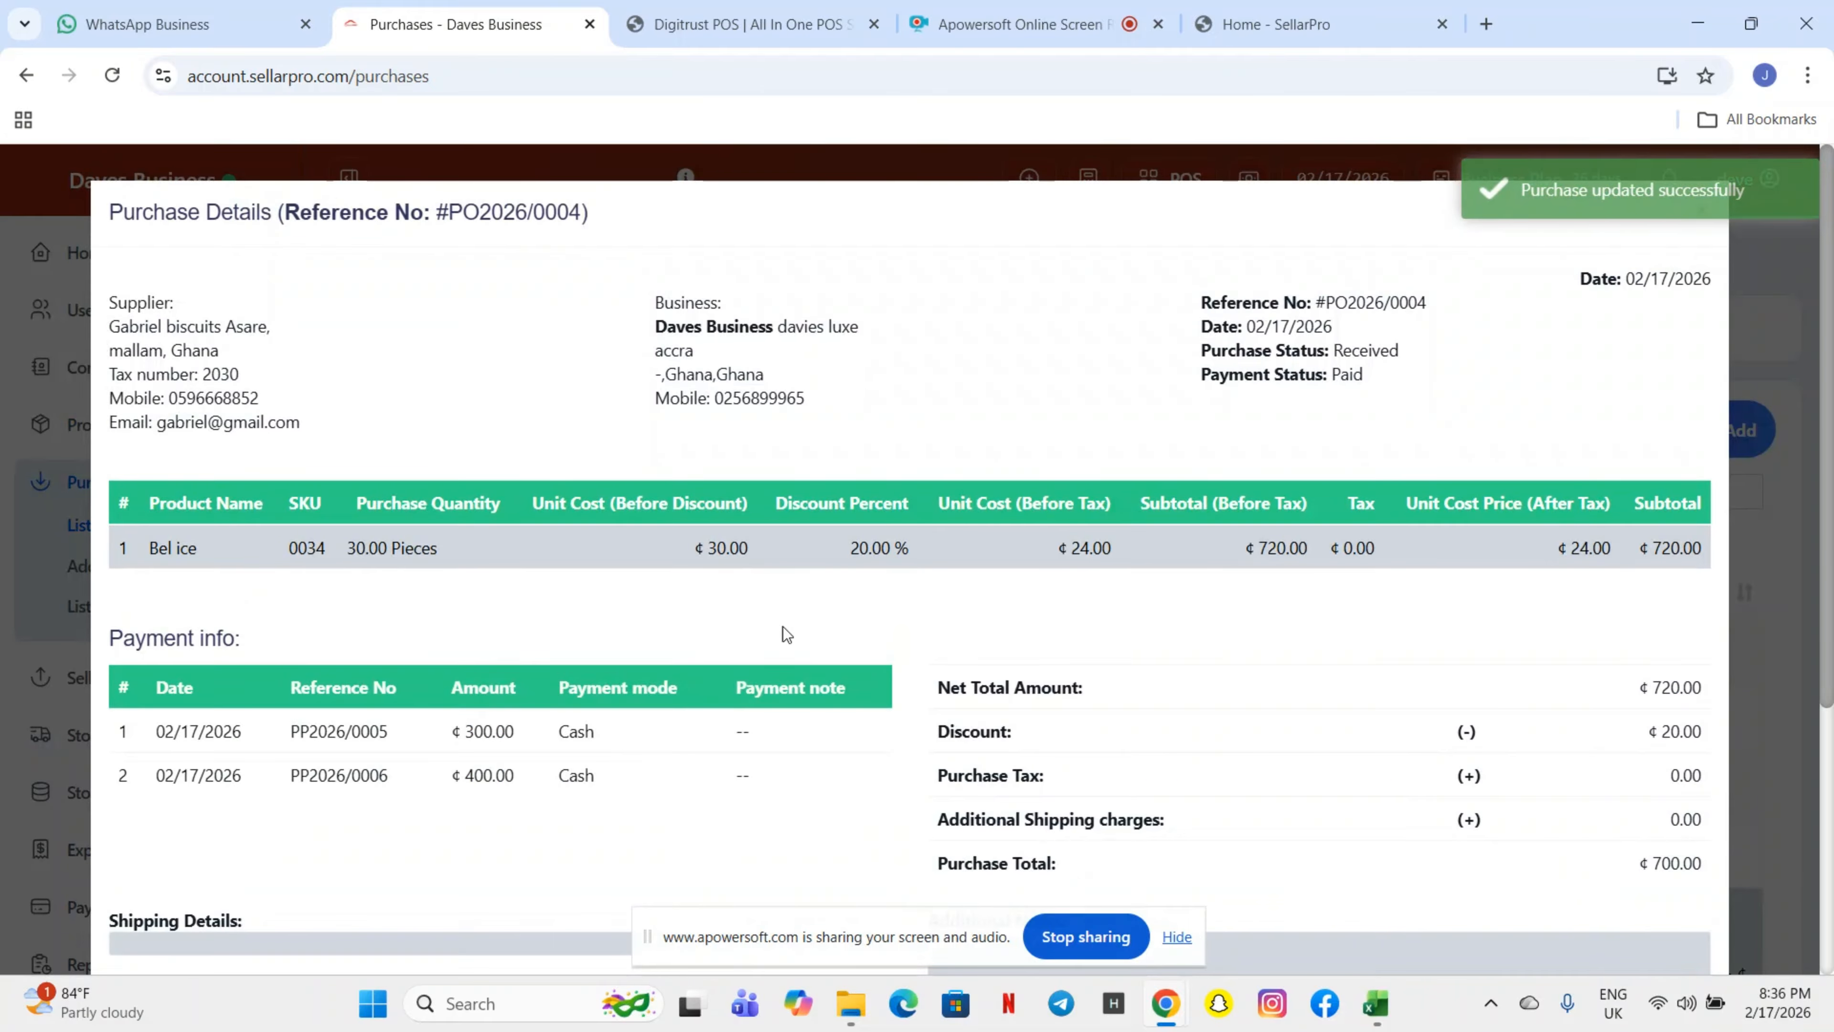
scroll(787, 634, down, 3)
scroll(787, 634, up, 2)
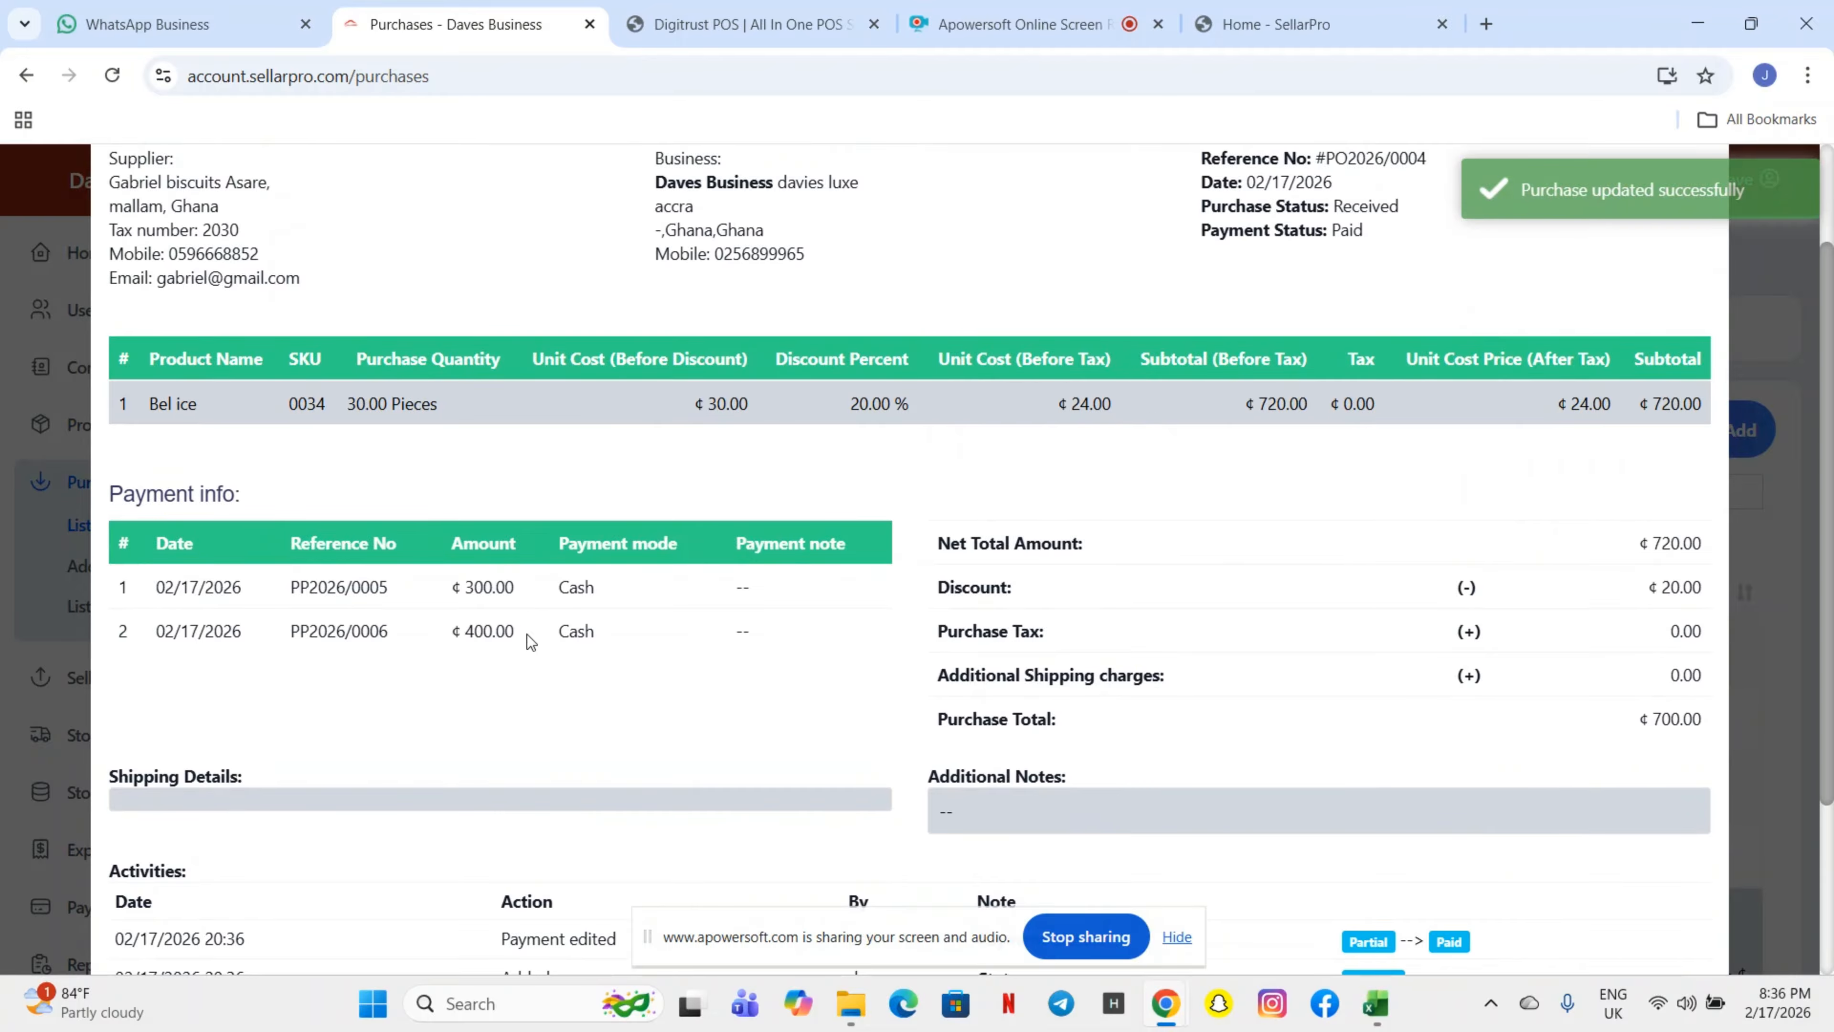
scroll(704, 578, down, 3)
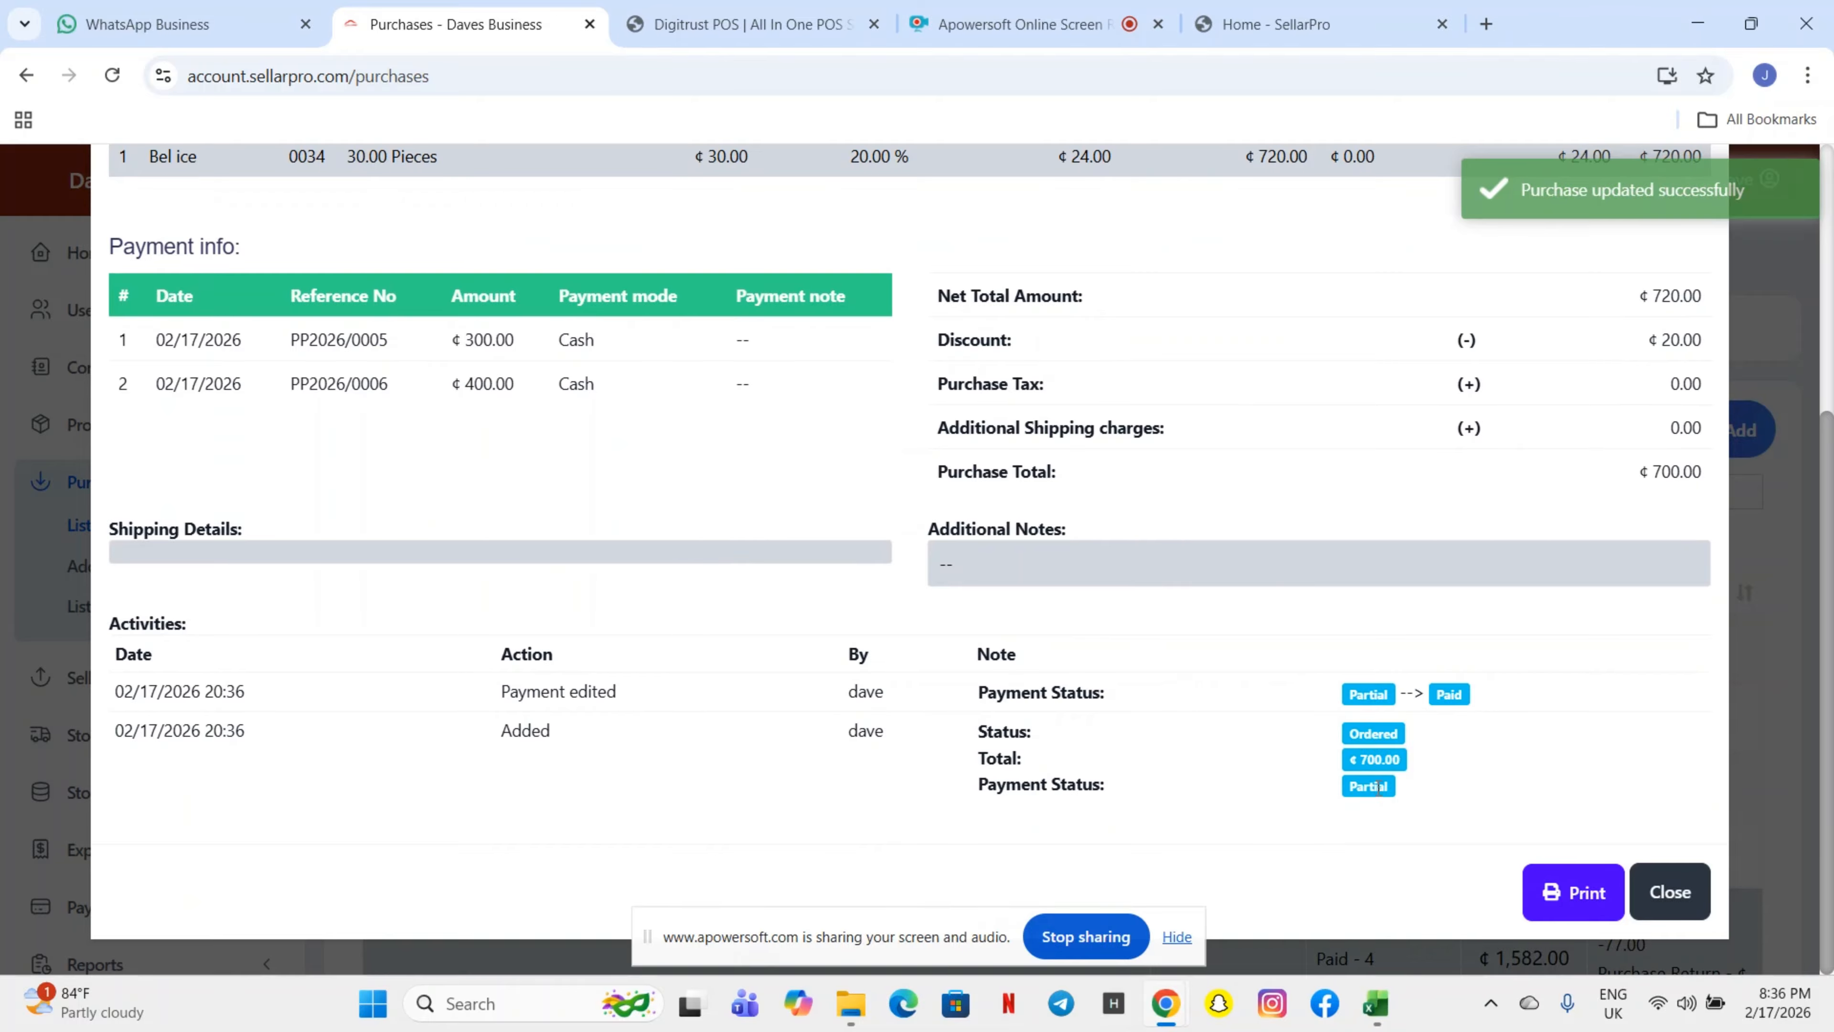
scroll(1219, 474, up, 4)
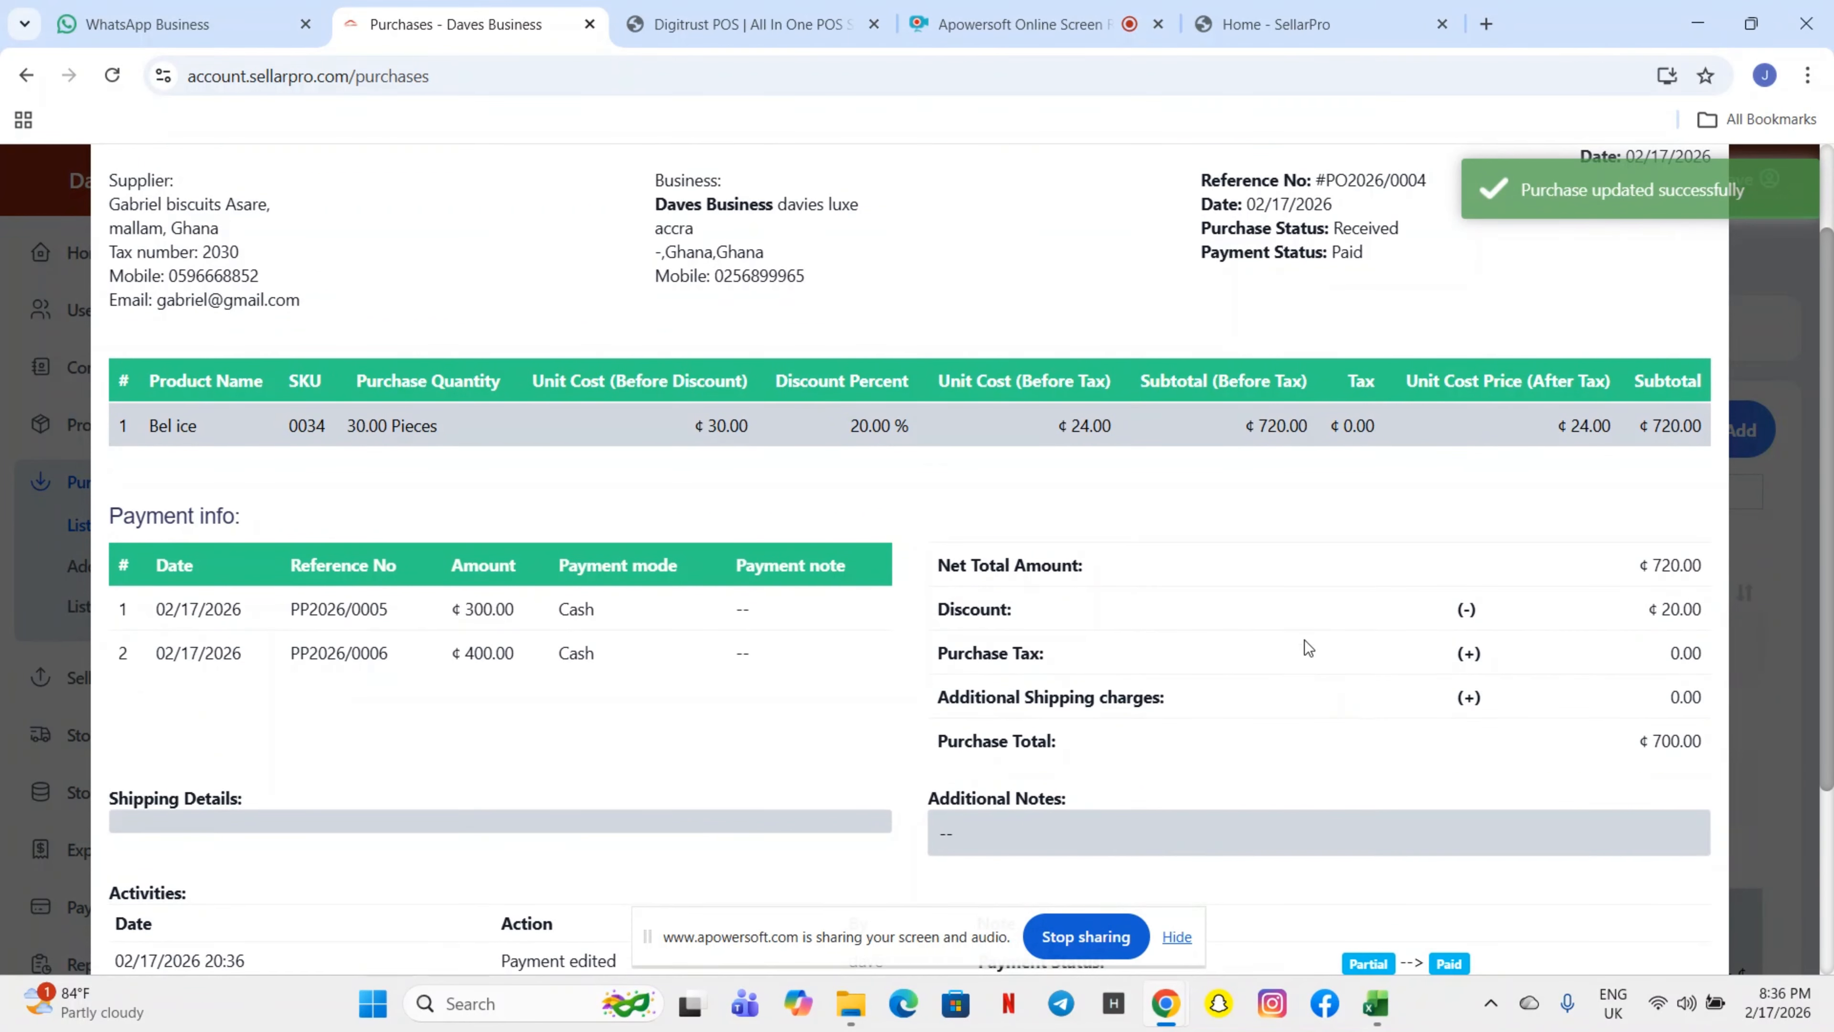
scroll(1355, 693, down, 3)
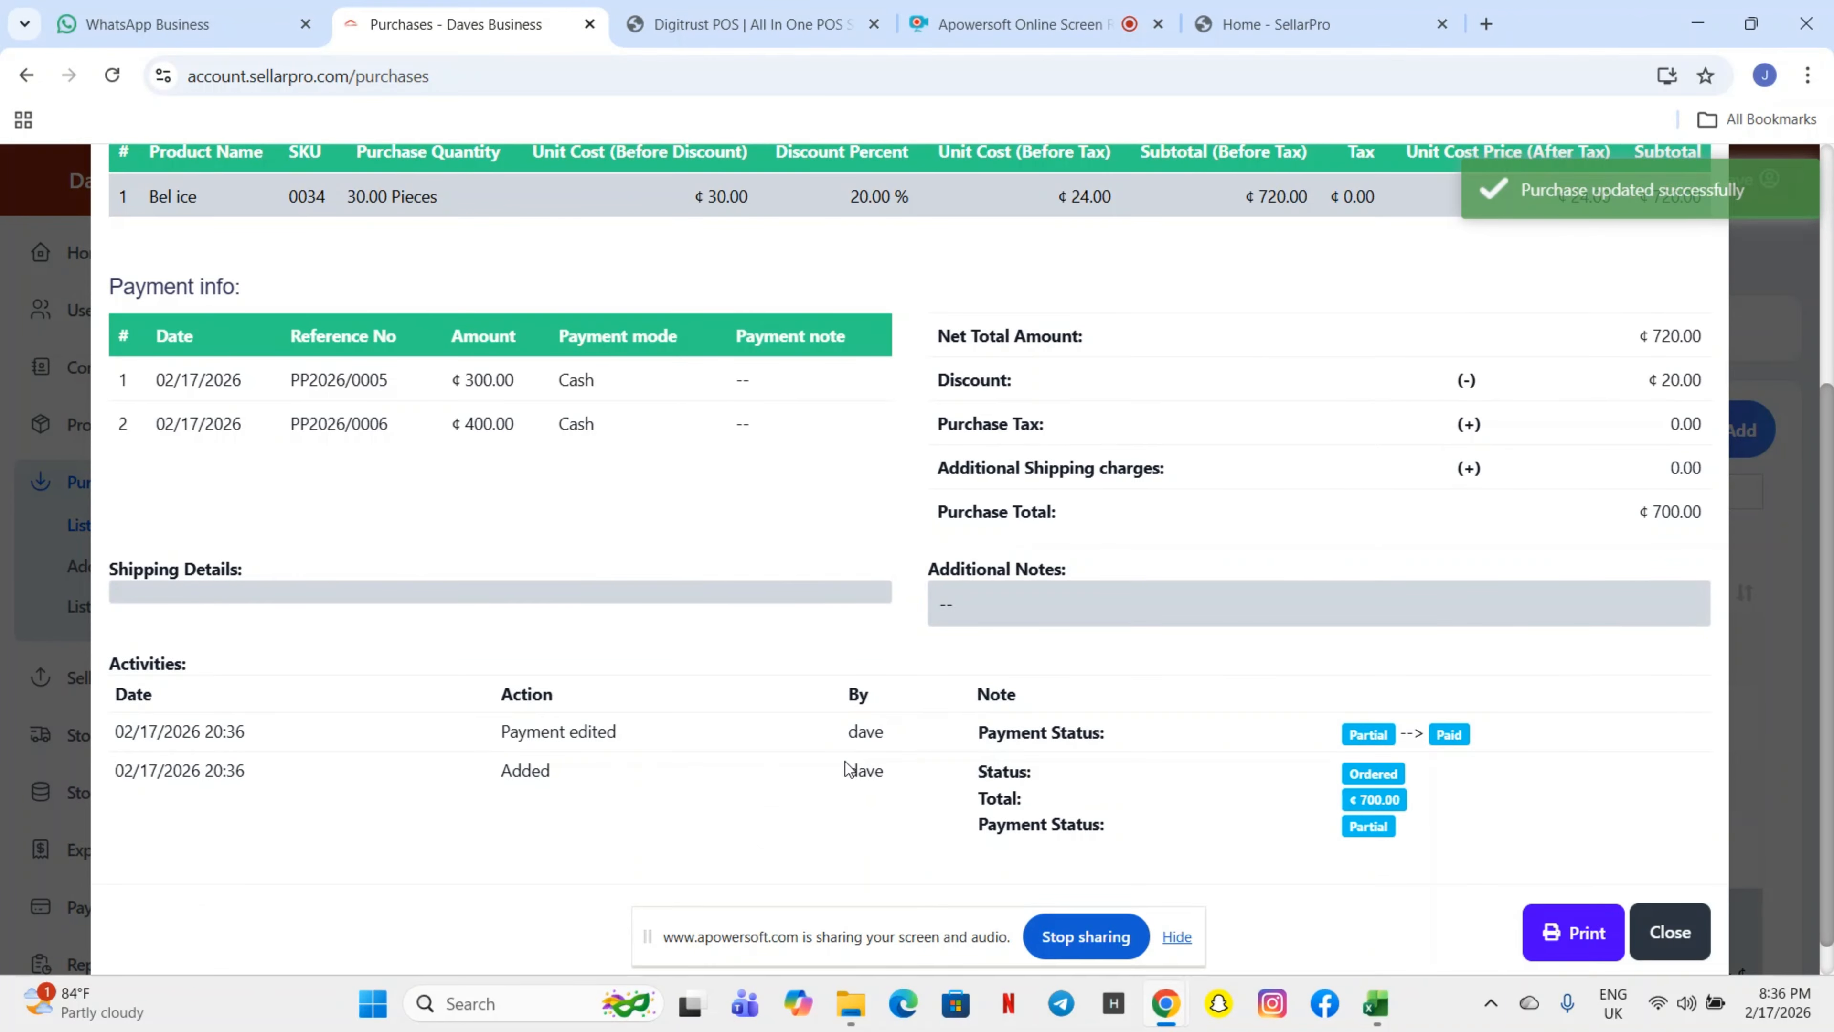
click(1668, 932)
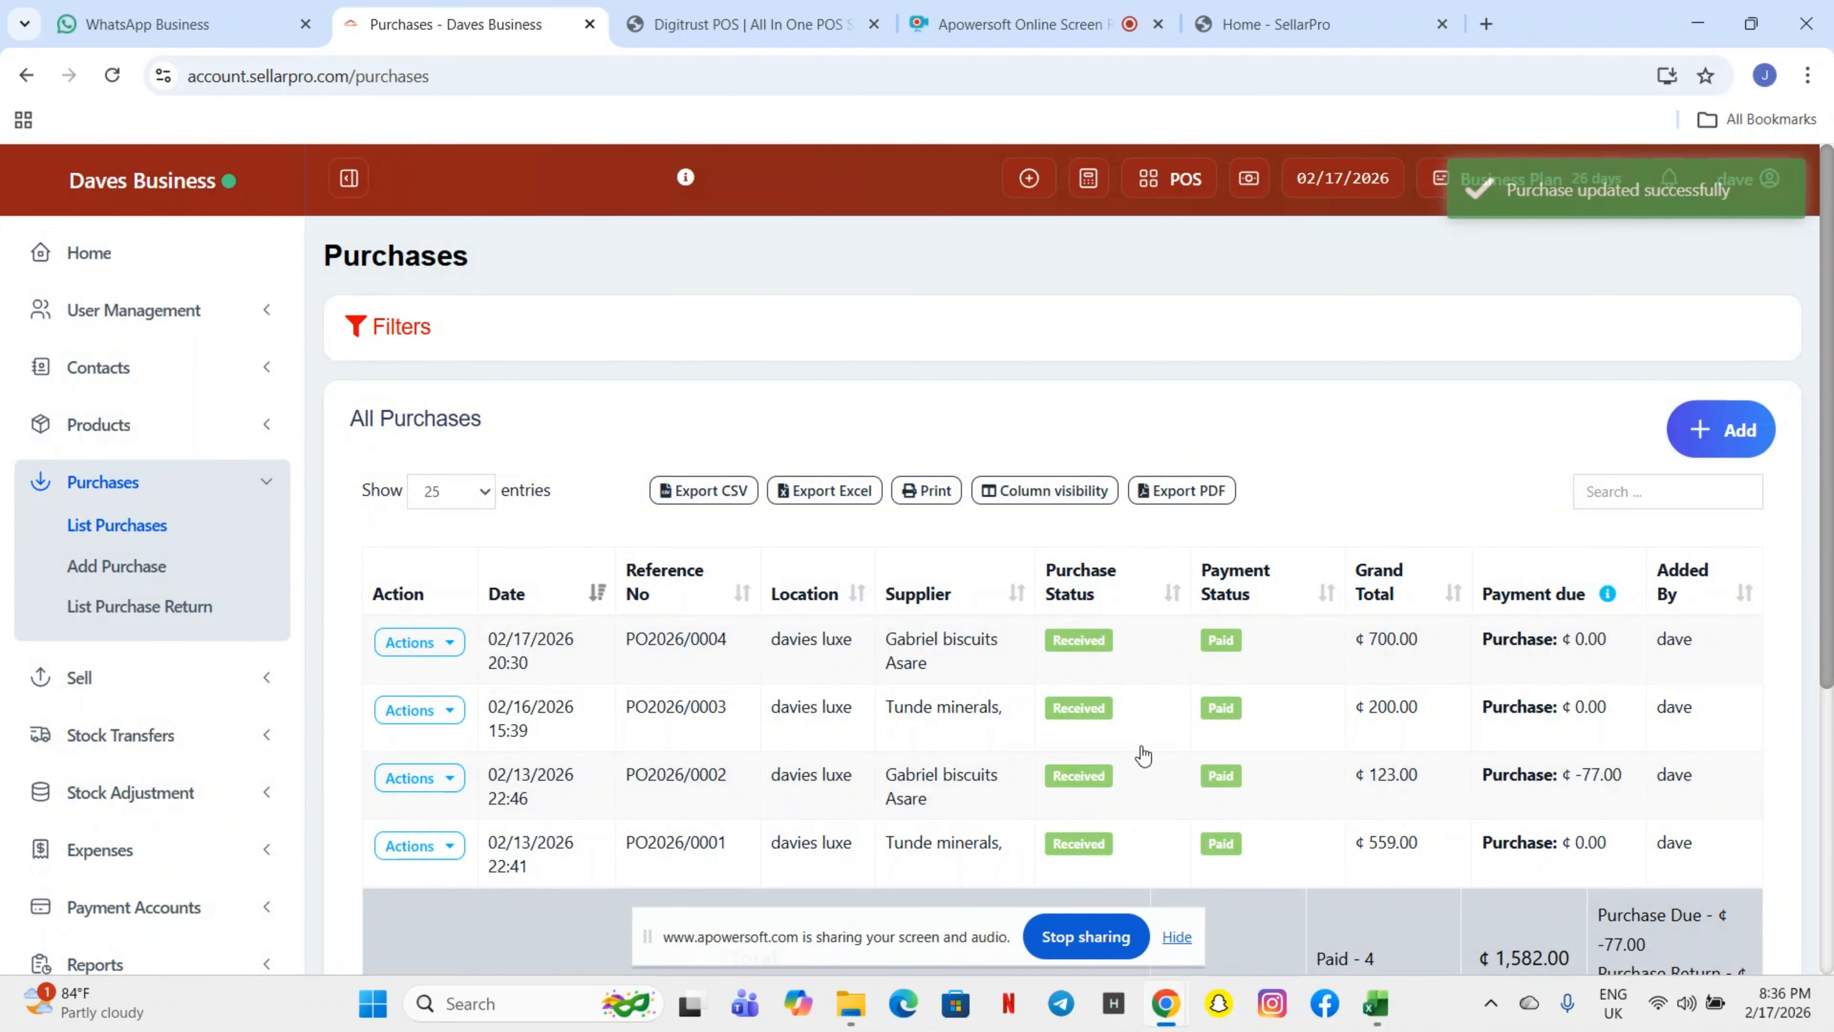
Step: Create a purchase return for the newest purchase with a return quantity of 3 for Bel ice, and save it
click(454, 645)
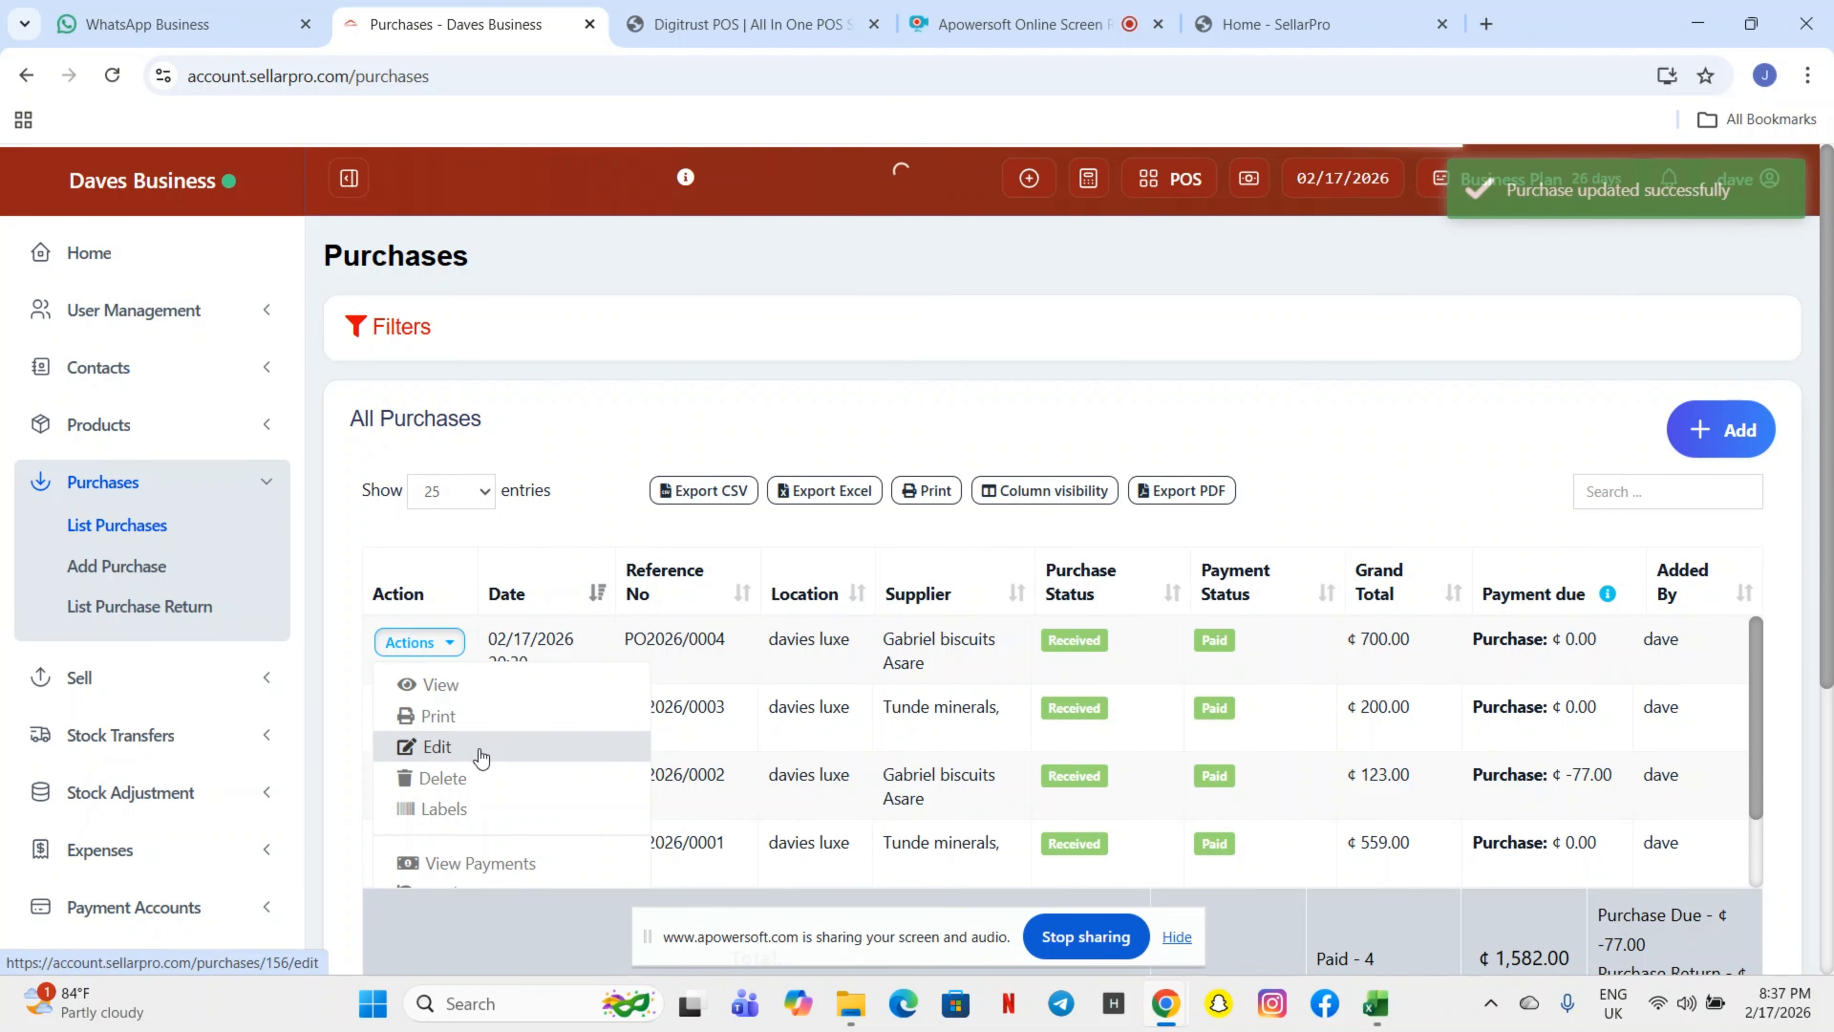
scroll(480, 755, down, 2)
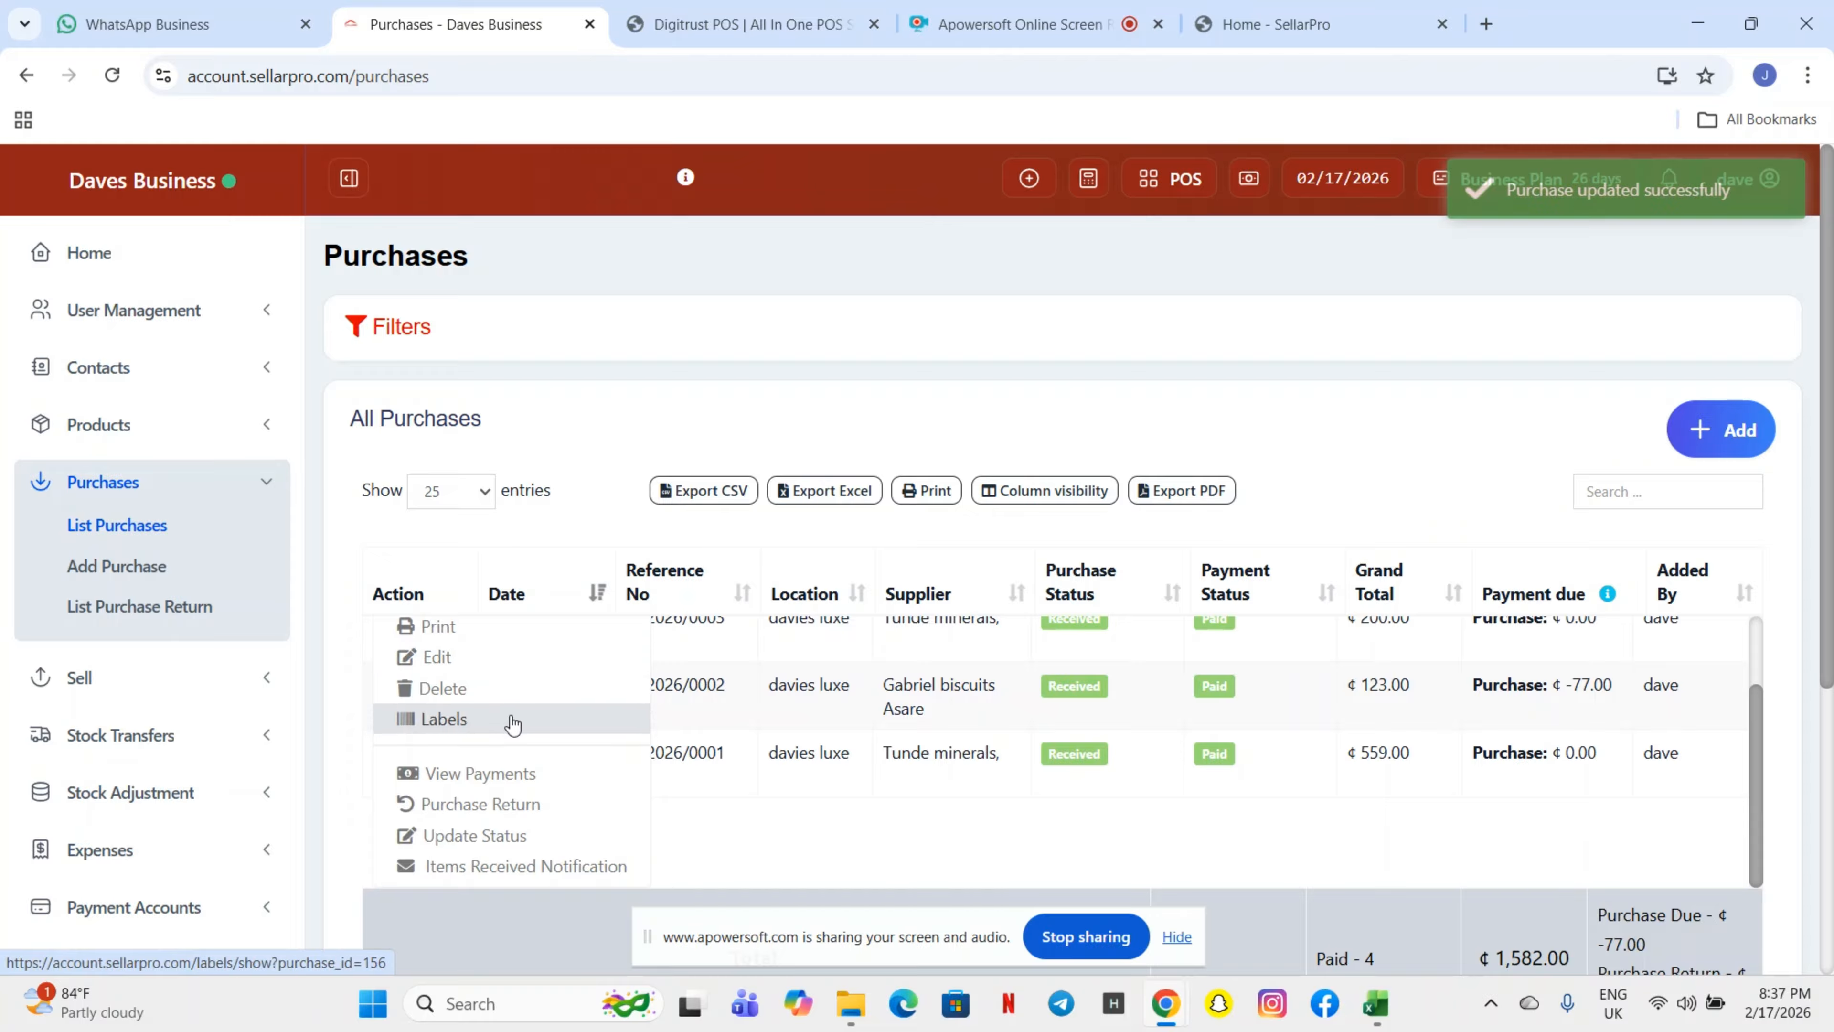
scroll(512, 722, down, 1)
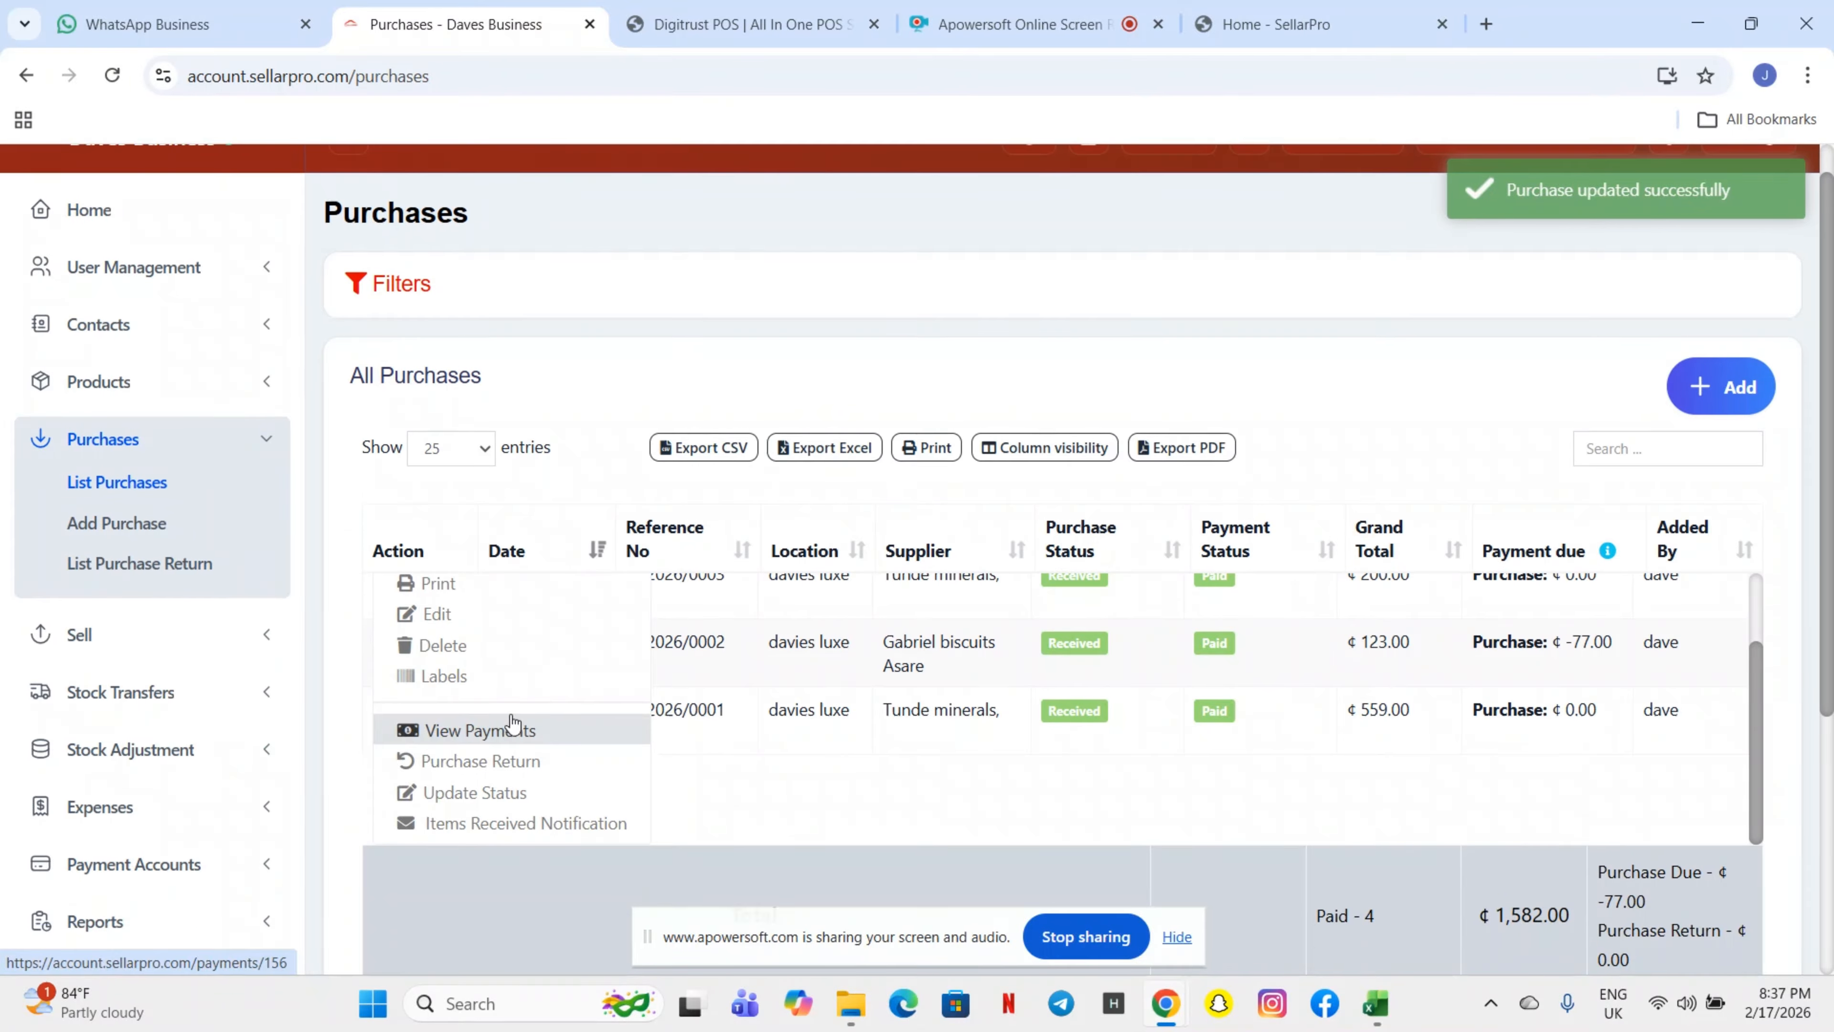
click(560, 762)
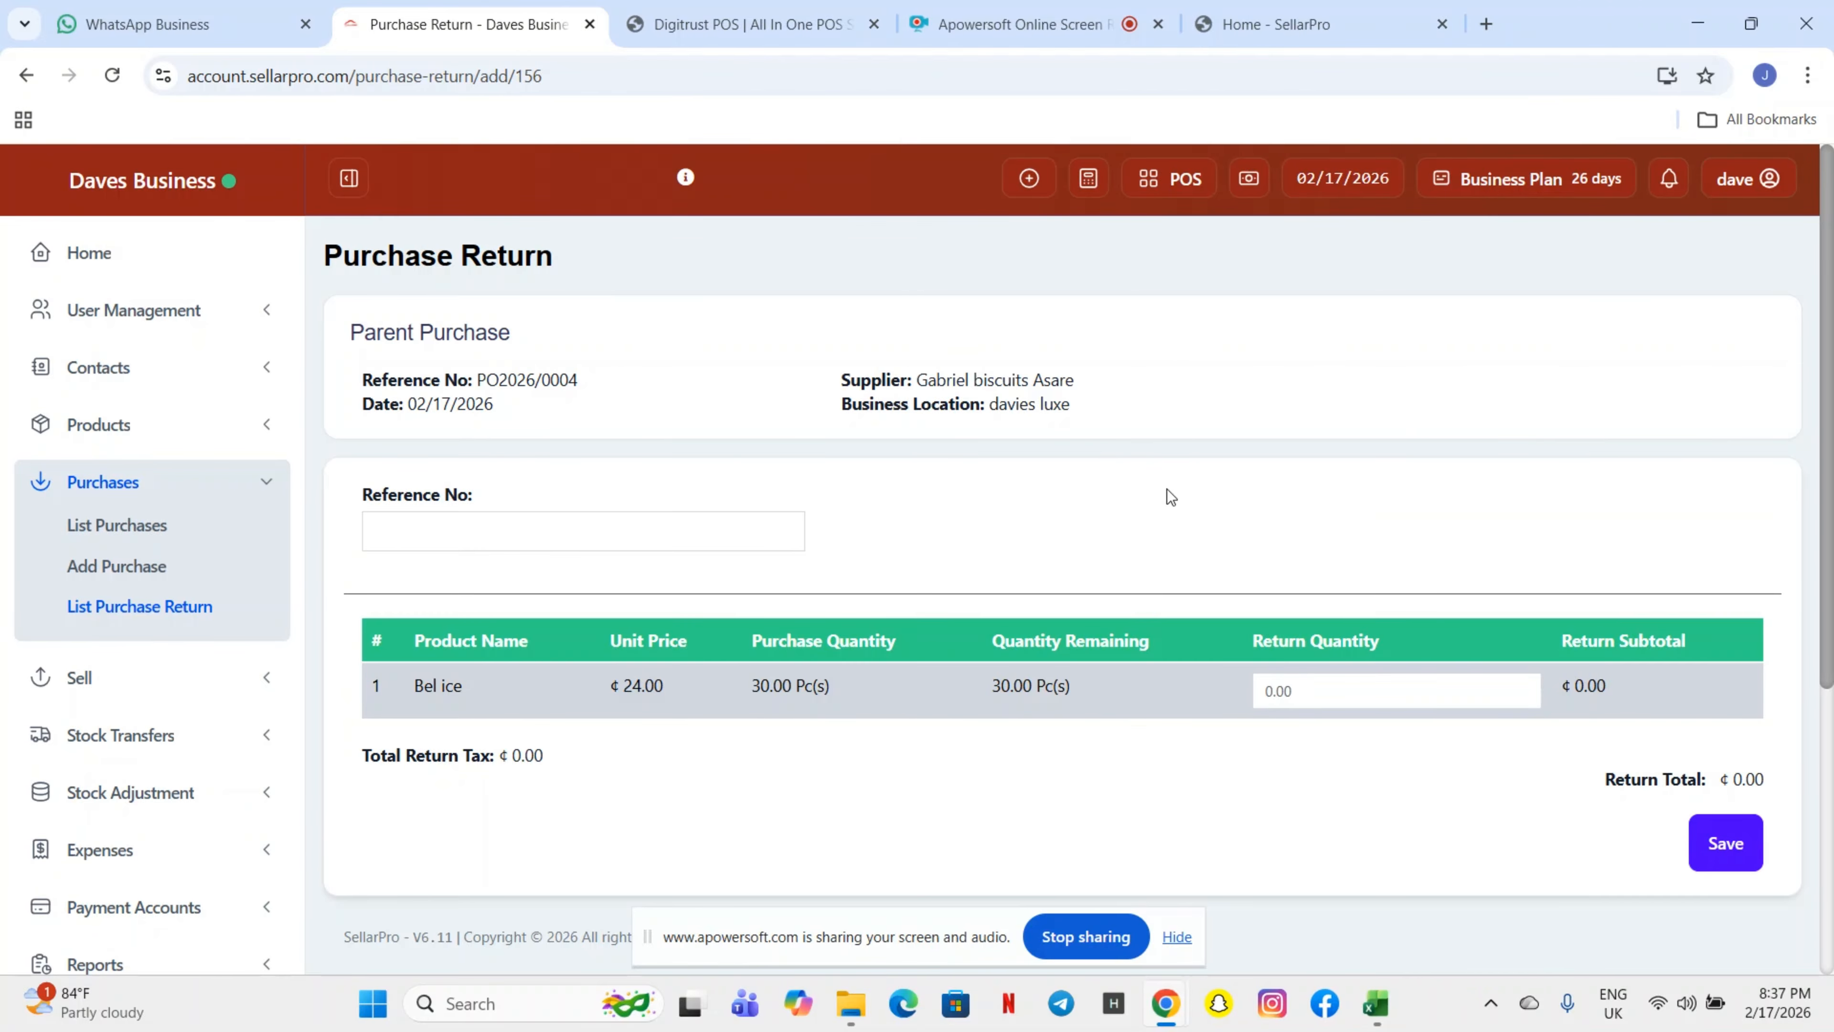
click(1319, 684)
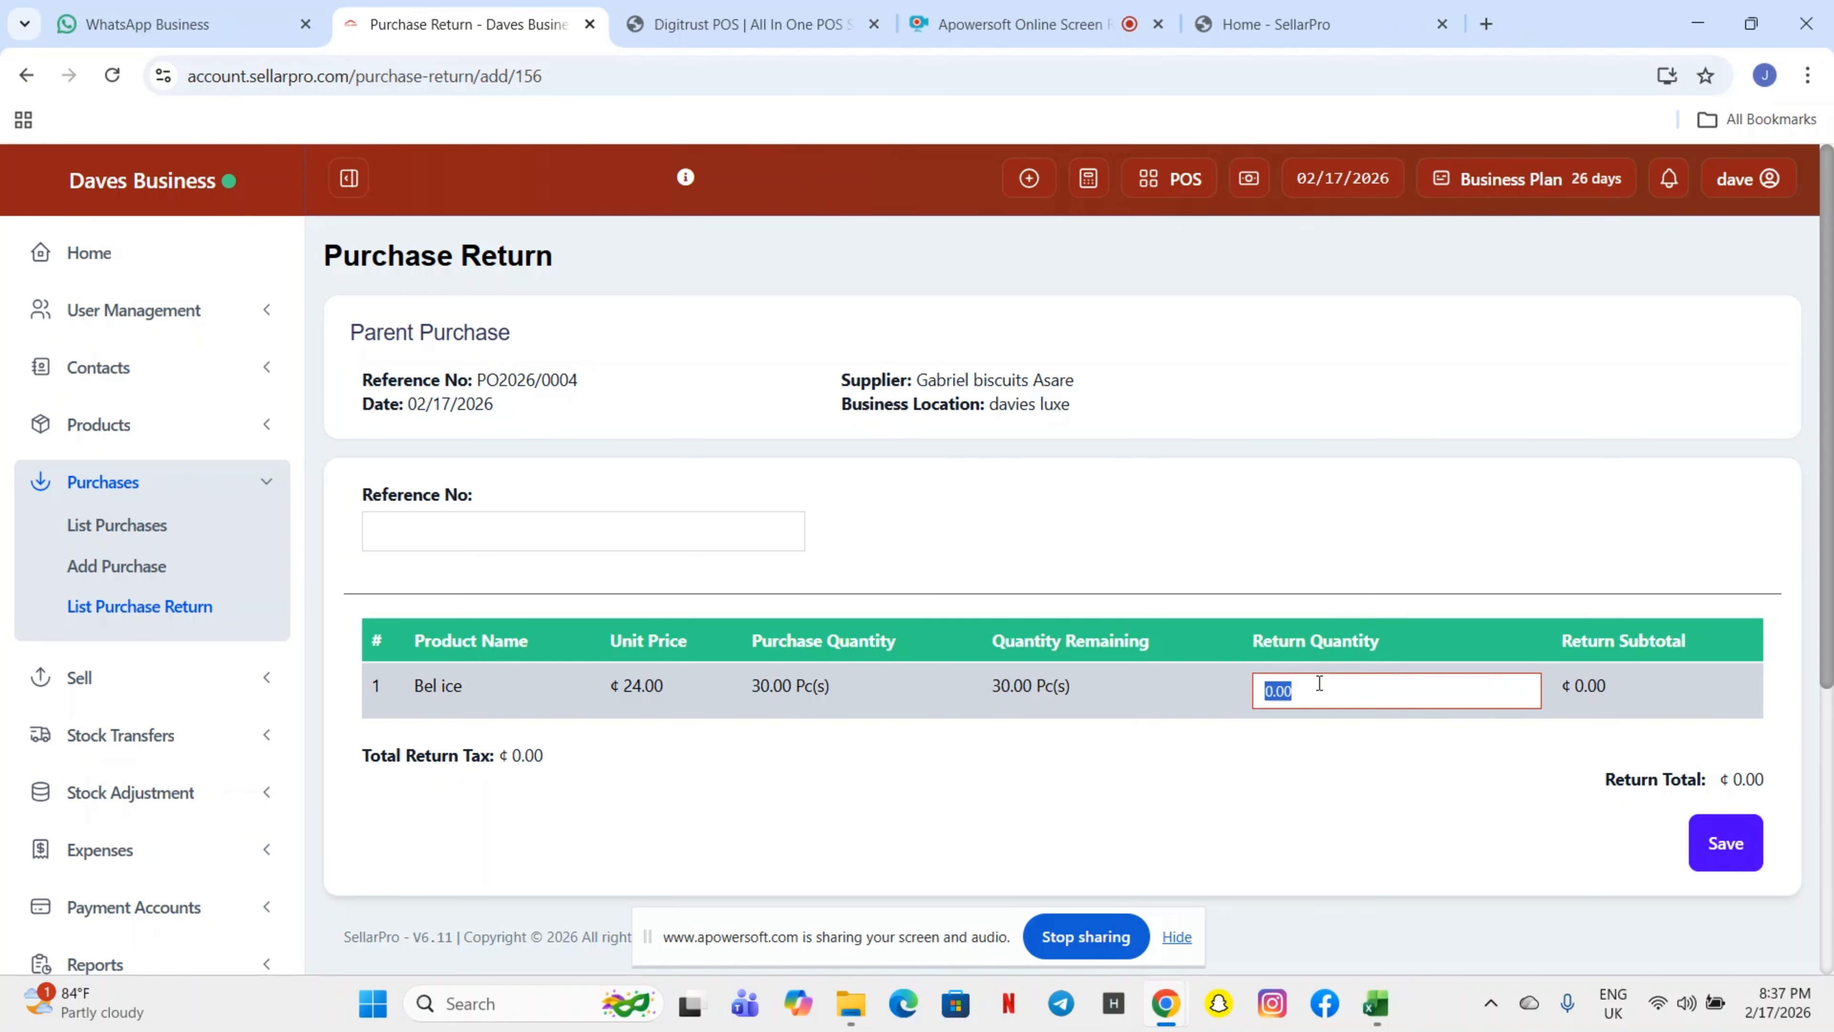
key(BackSpace)
scroll(917, 681, down, 5)
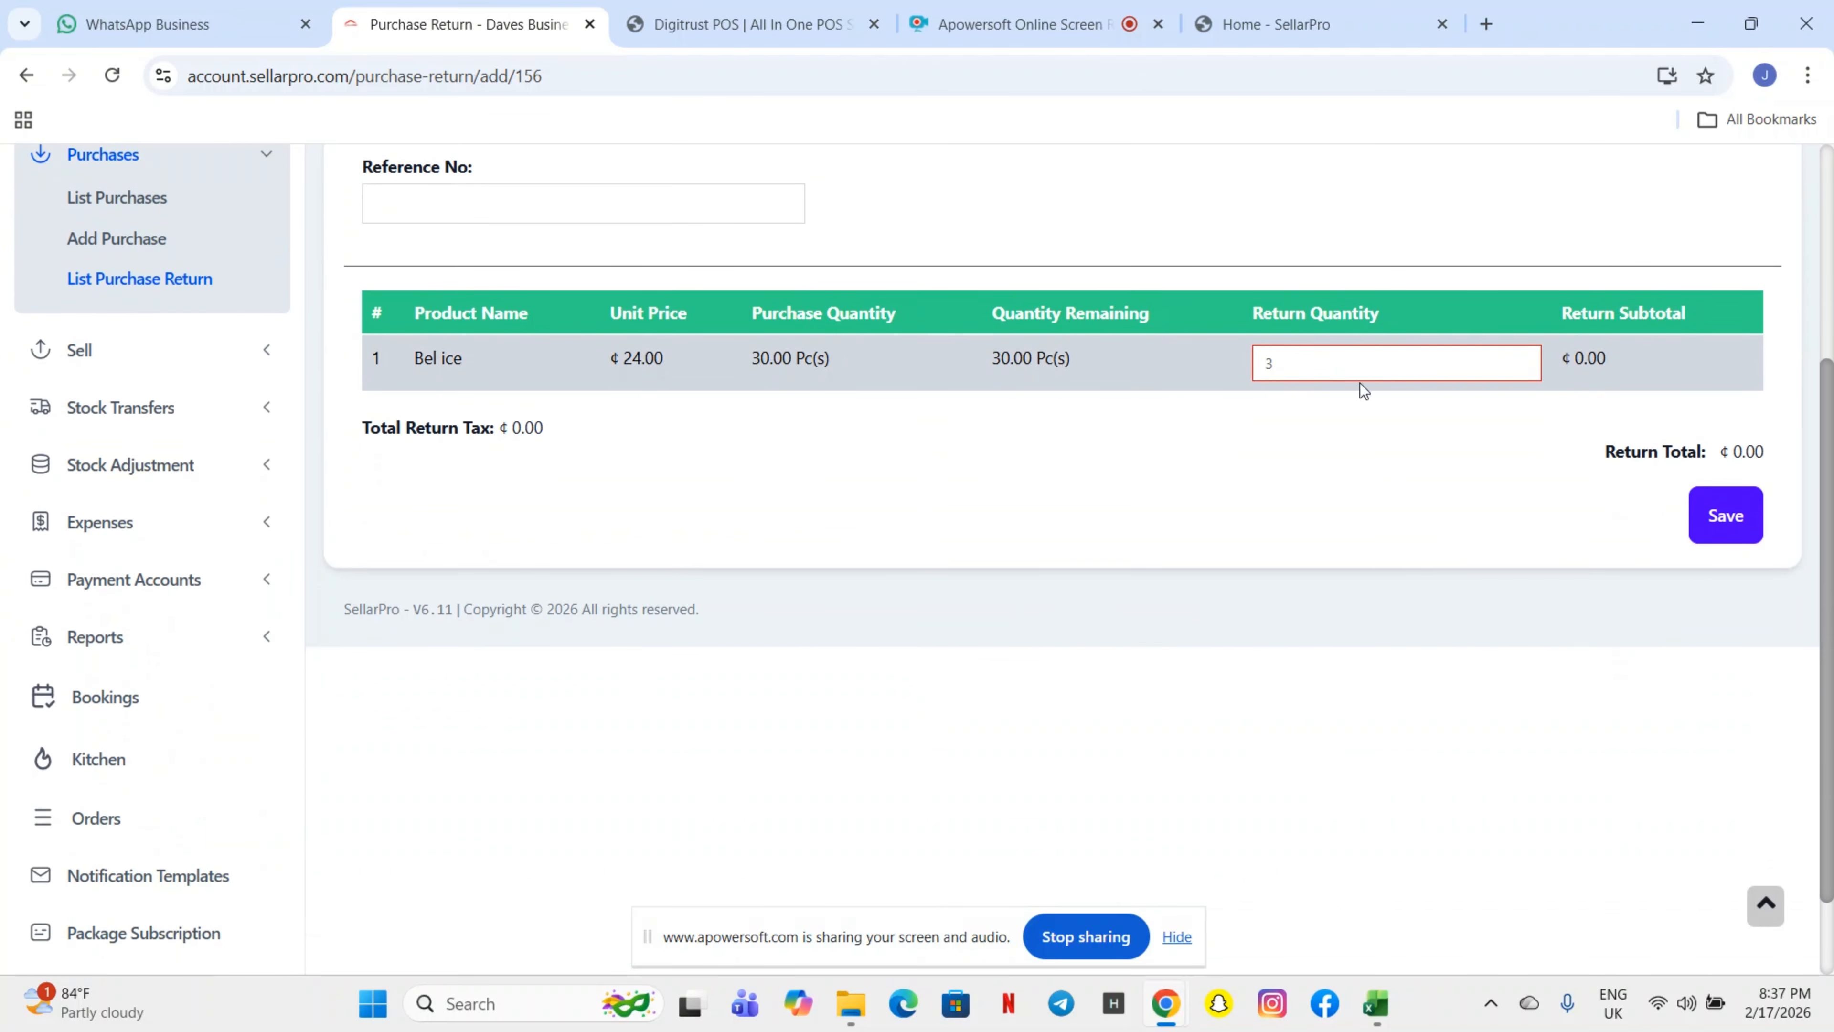
click(1722, 514)
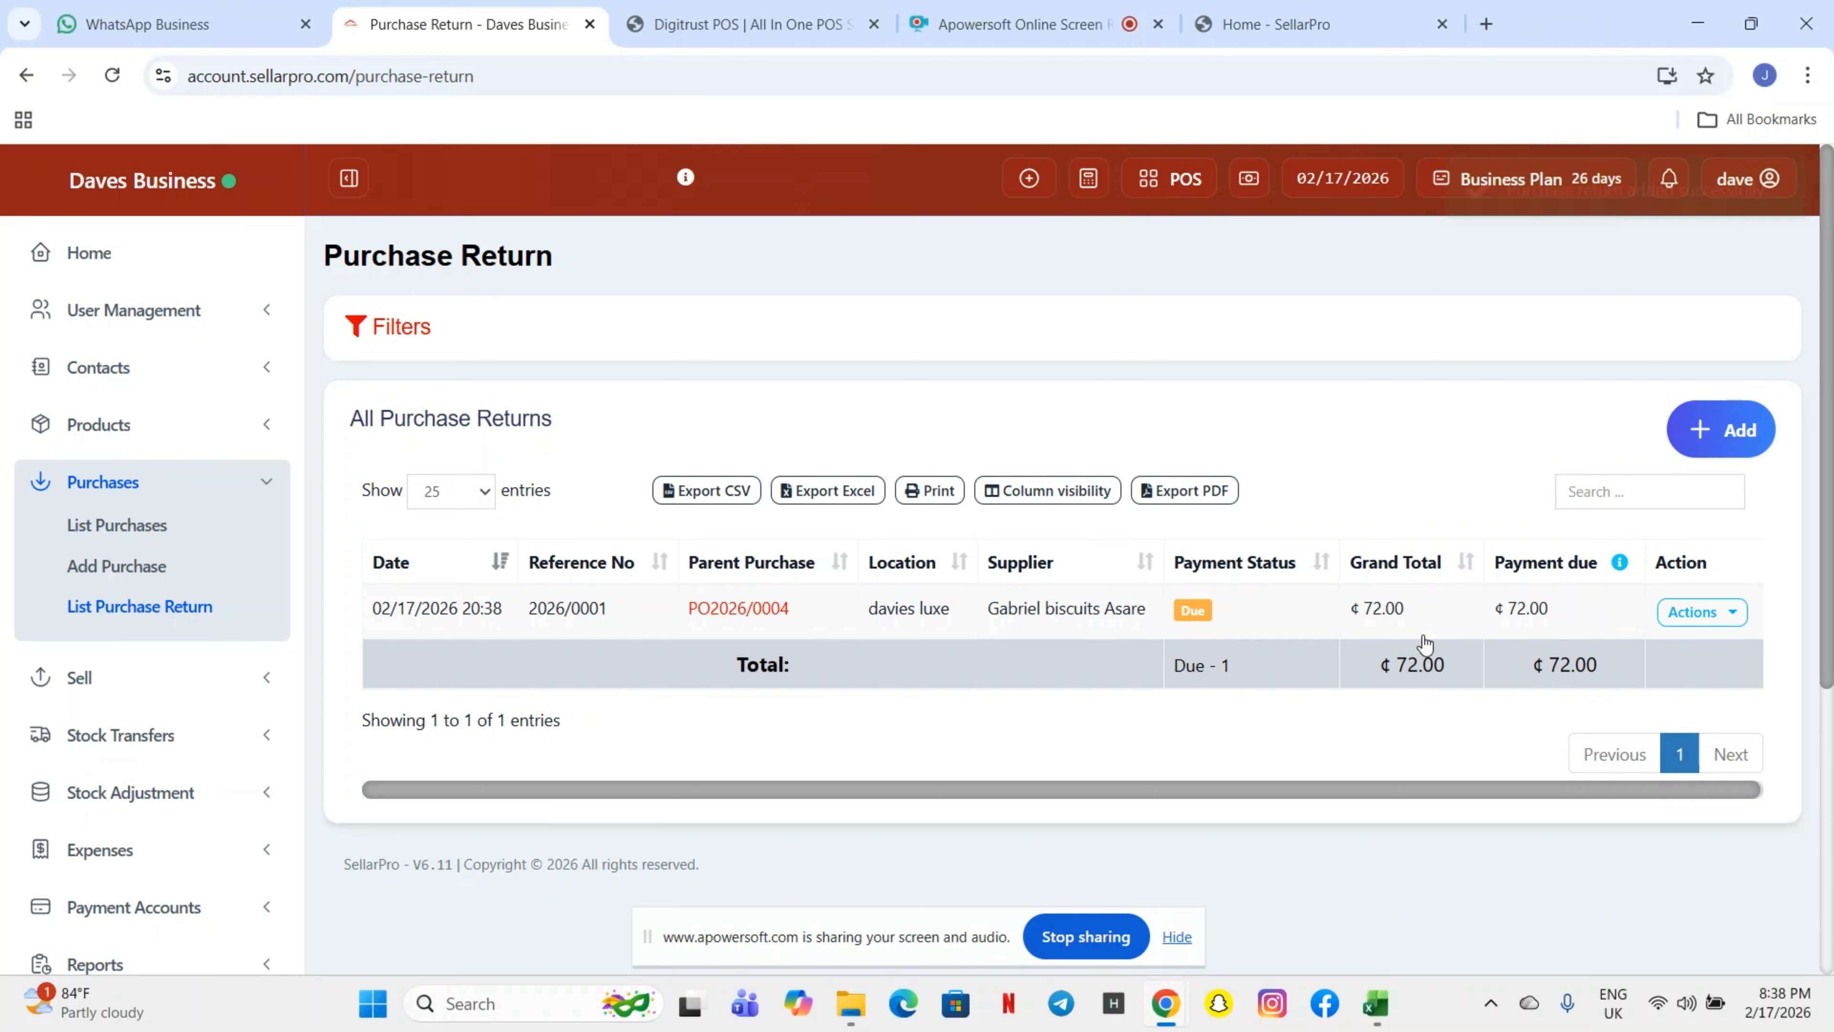
Step: Try to add a payment to the newly listed purchase return, reloading the purchase return list in between
click(1695, 611)
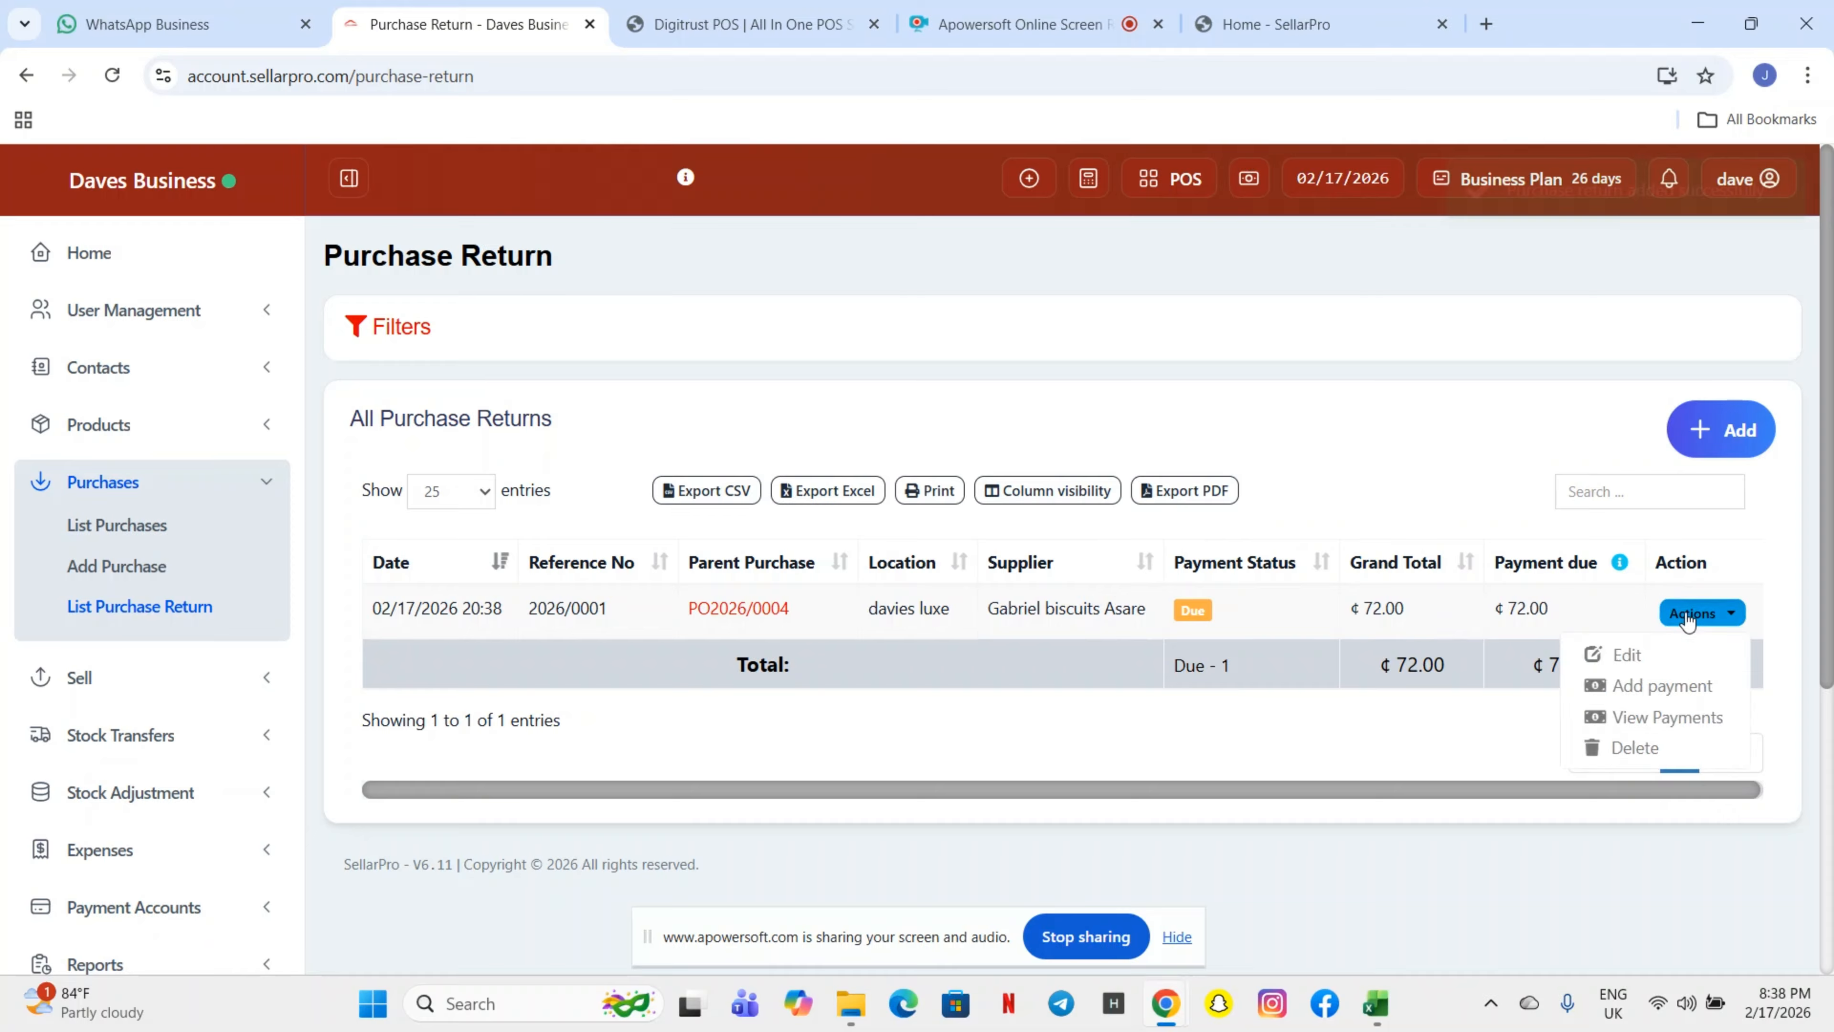
click(1655, 686)
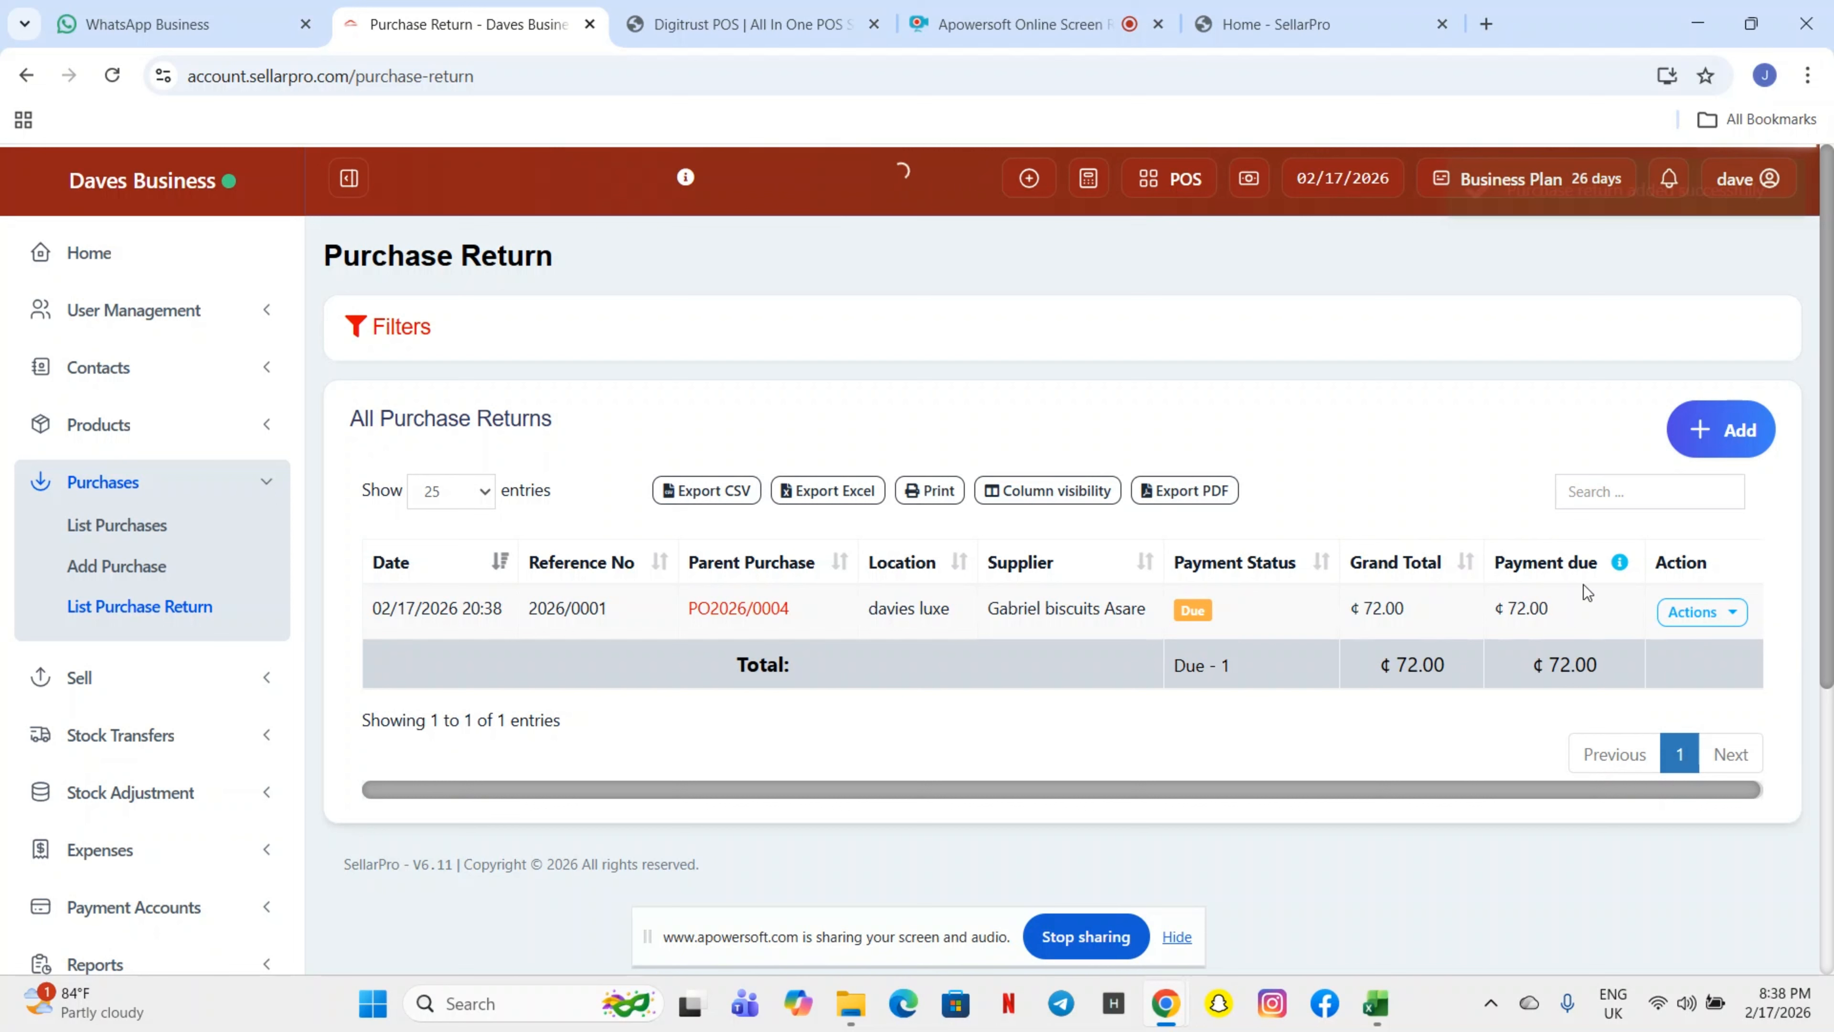
click(1712, 615)
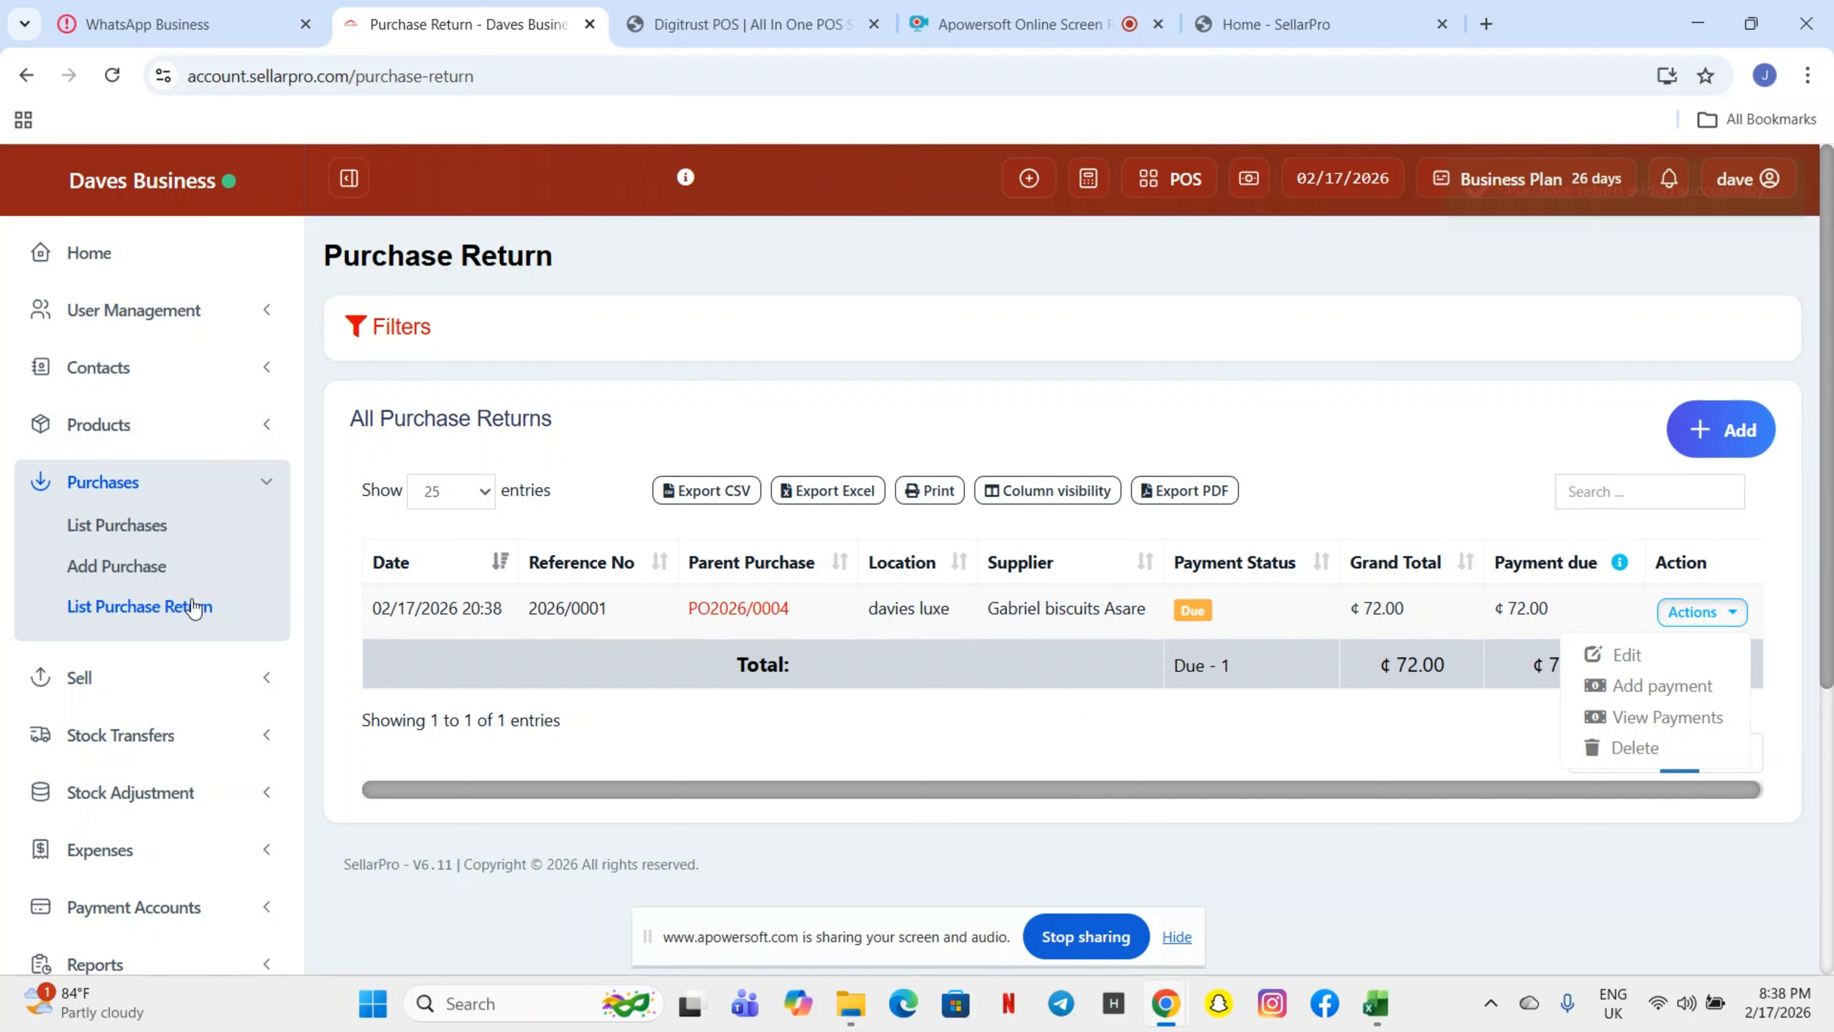
click(166, 616)
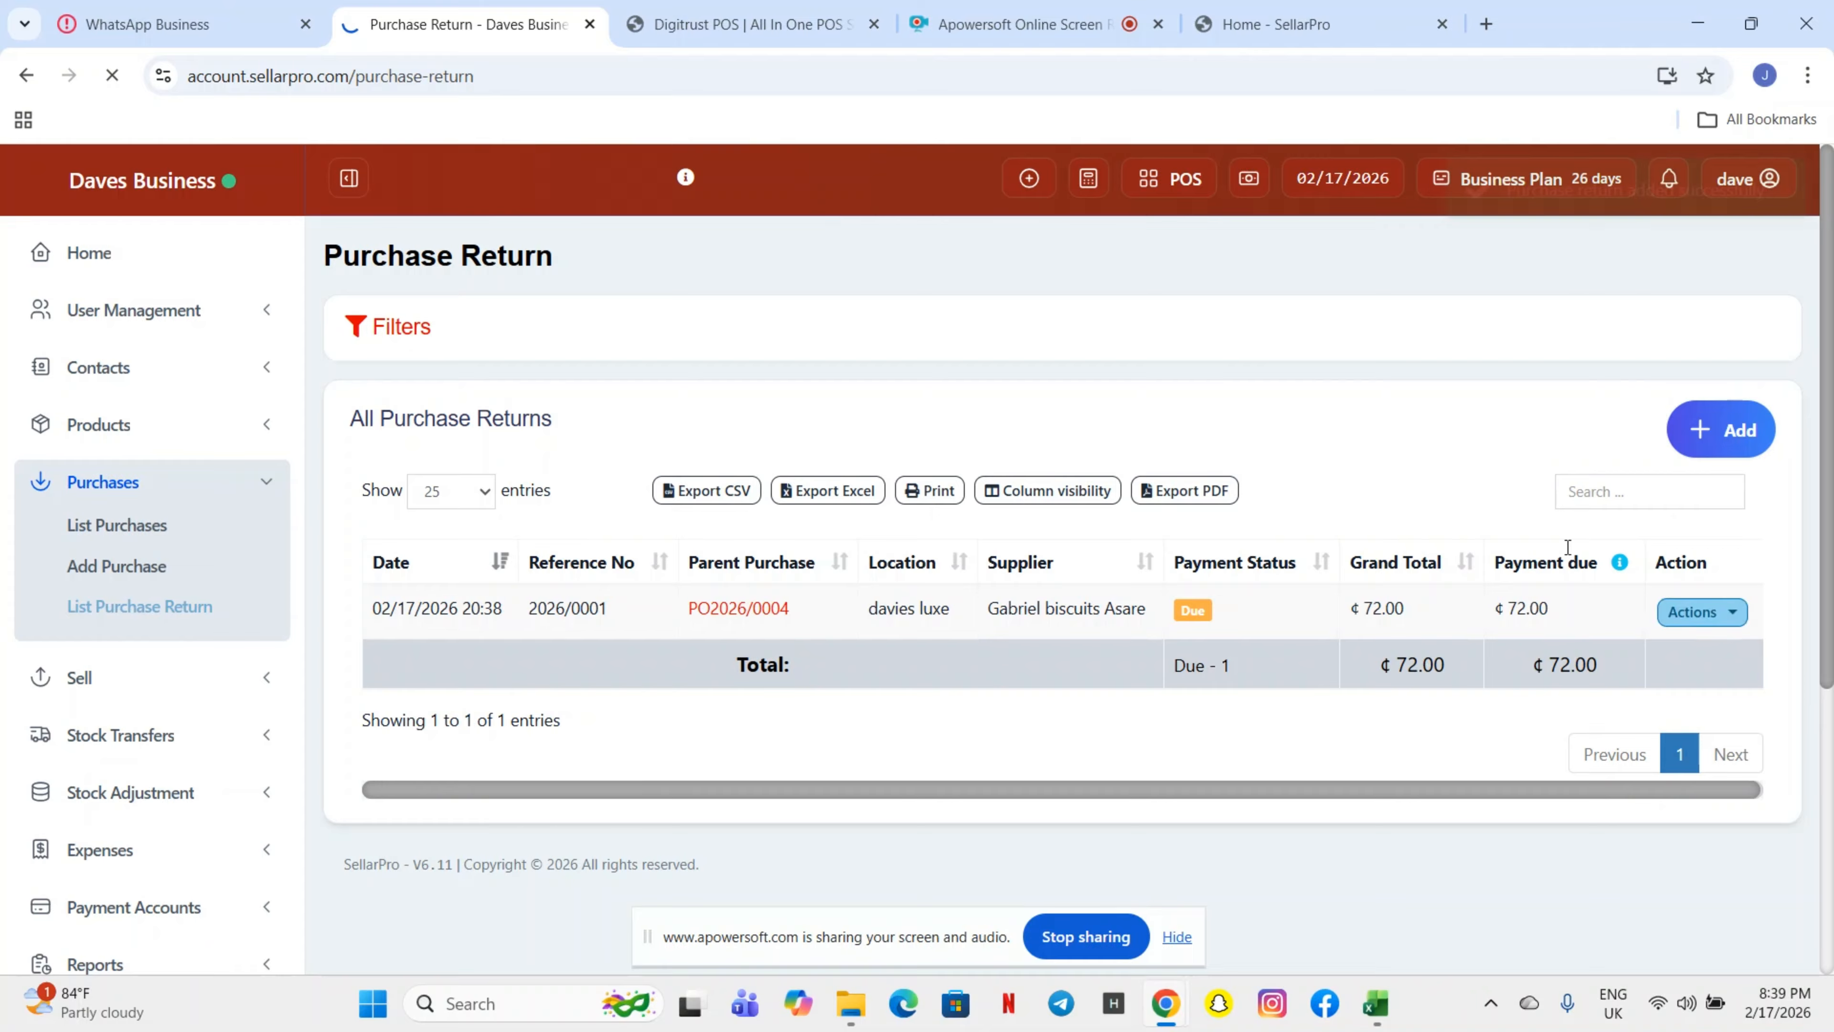
click(1714, 623)
click(1646, 687)
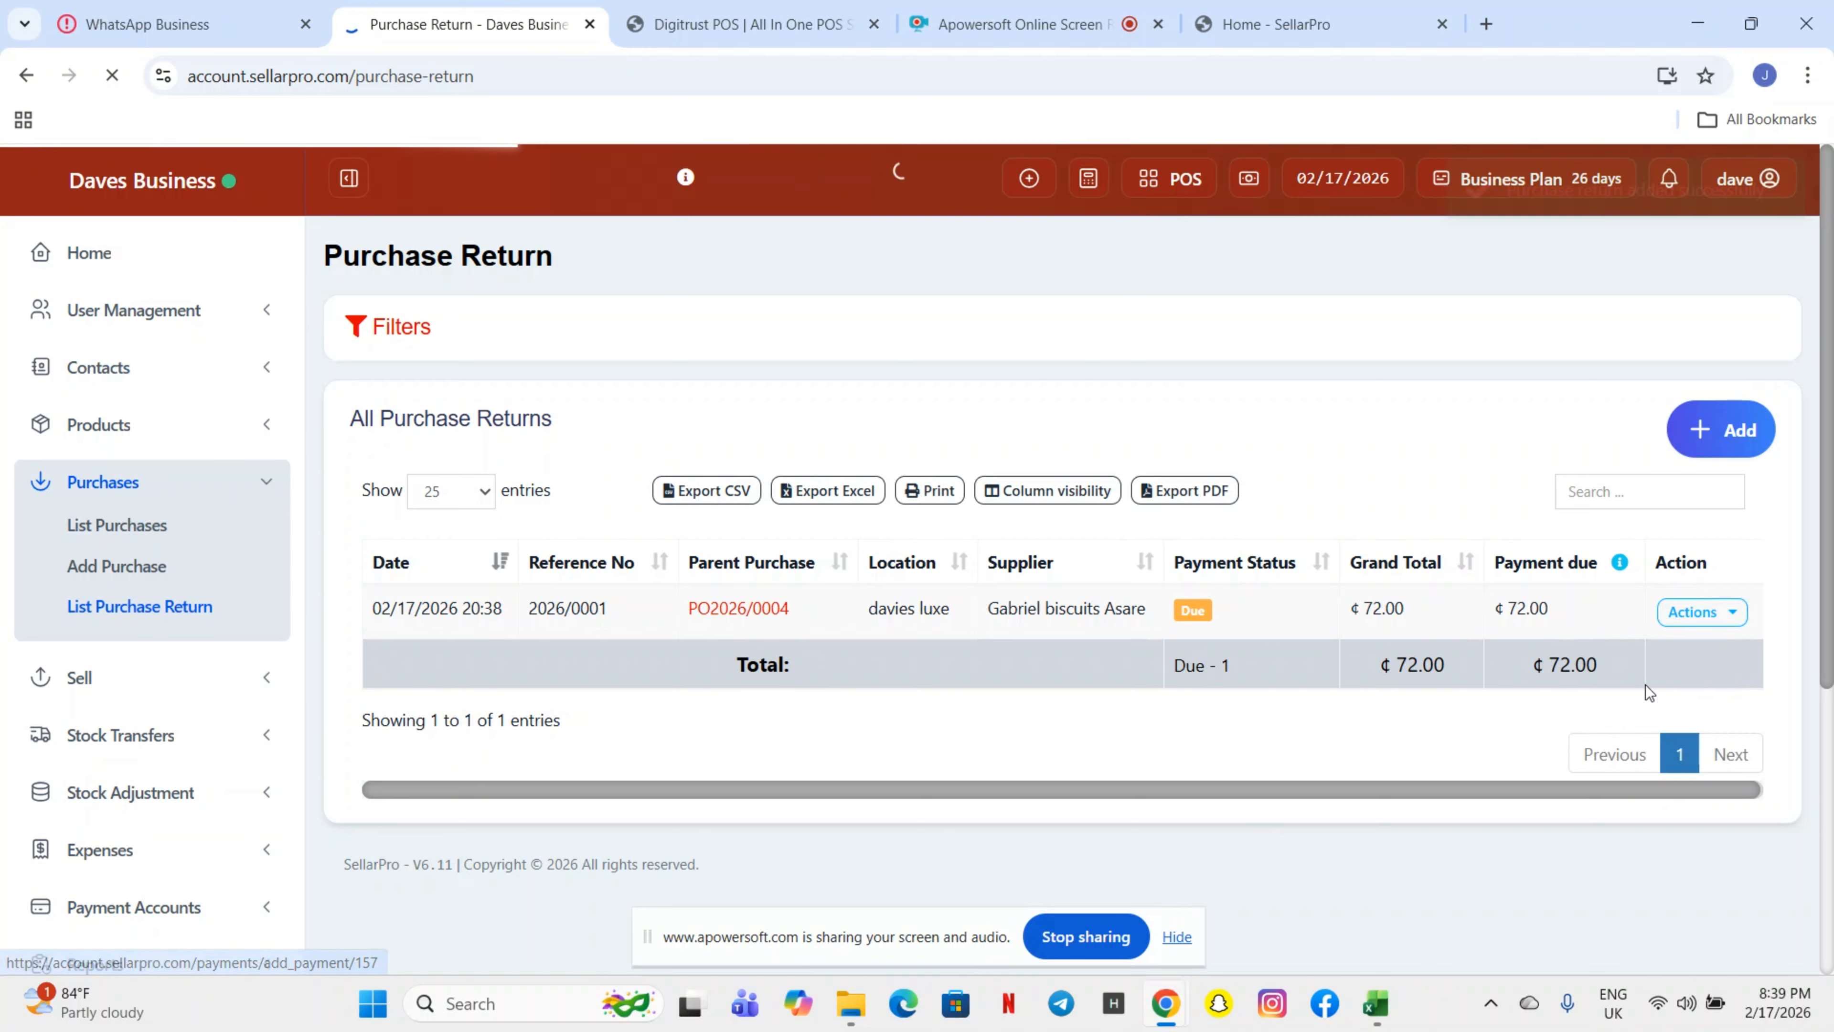